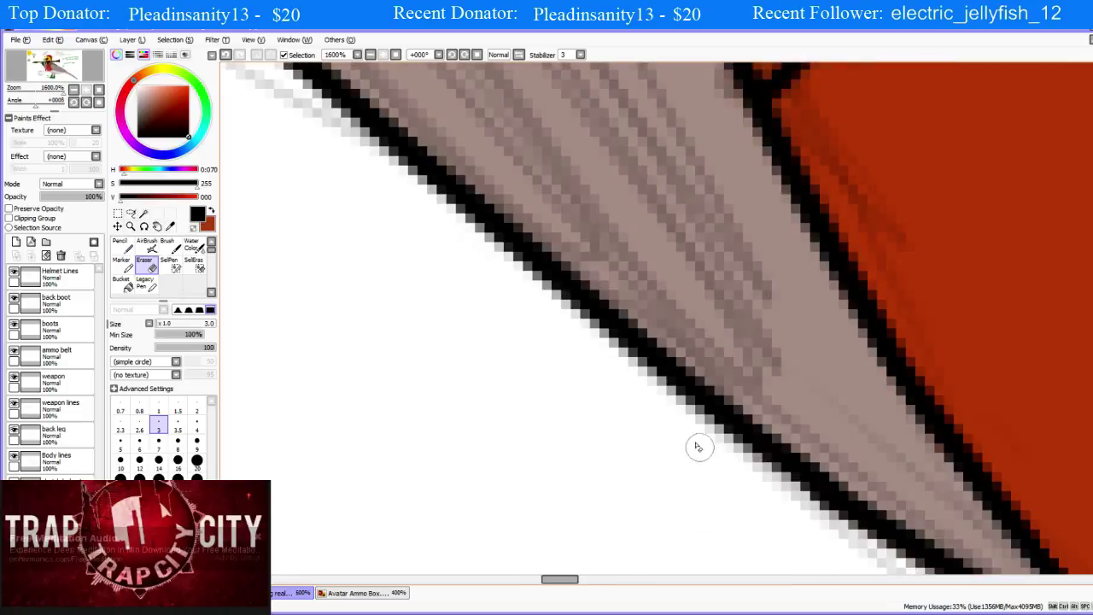
Inspect the bird's chest and front belly outline at close range and in overview for uneven line work.
{"action": "scroll", "coordinate": [626, 447], "scroll_direction": "down", "scroll_amount": 3}
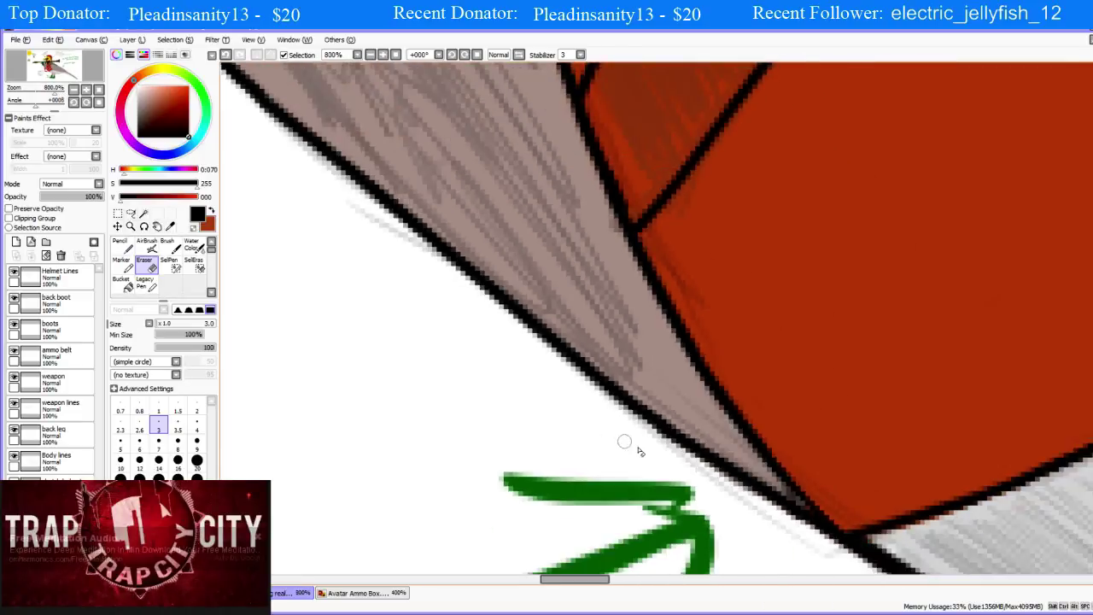
{"action": "scroll", "coordinate": [712, 500], "scroll_direction": "up", "scroll_amount": 2}
{"action": "scroll", "coordinate": [683, 422], "scroll_direction": "down", "scroll_amount": 1}
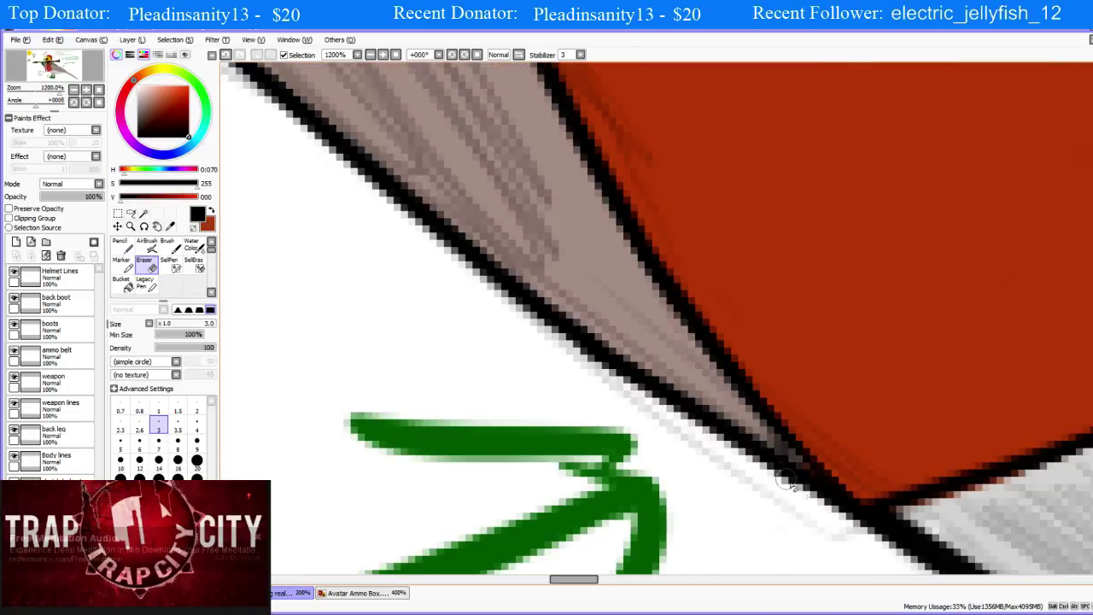
{"action": "scroll", "coordinate": [746, 517], "scroll_direction": "down", "scroll_amount": 2}
{"action": "scroll", "coordinate": [772, 547], "scroll_direction": "down", "scroll_amount": 3}
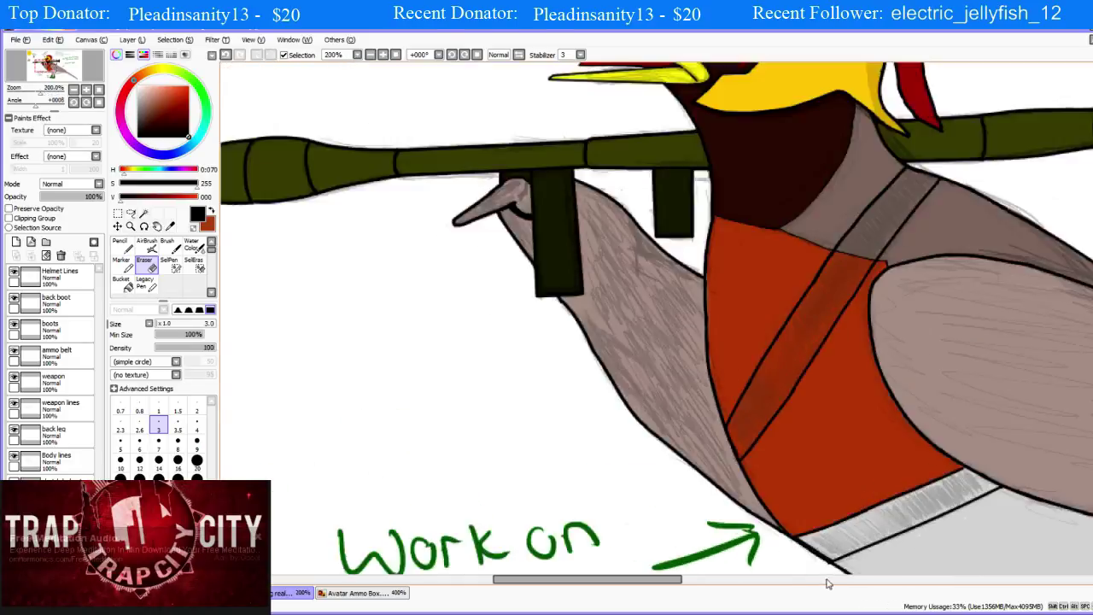
{"action": "scroll", "coordinate": [773, 548], "scroll_direction": "up", "scroll_amount": 4}
{"action": "scroll", "coordinate": [792, 468], "scroll_direction": "down", "scroll_amount": 4}
{"action": "scroll", "coordinate": [791, 468], "scroll_direction": "up", "scroll_amount": 4}
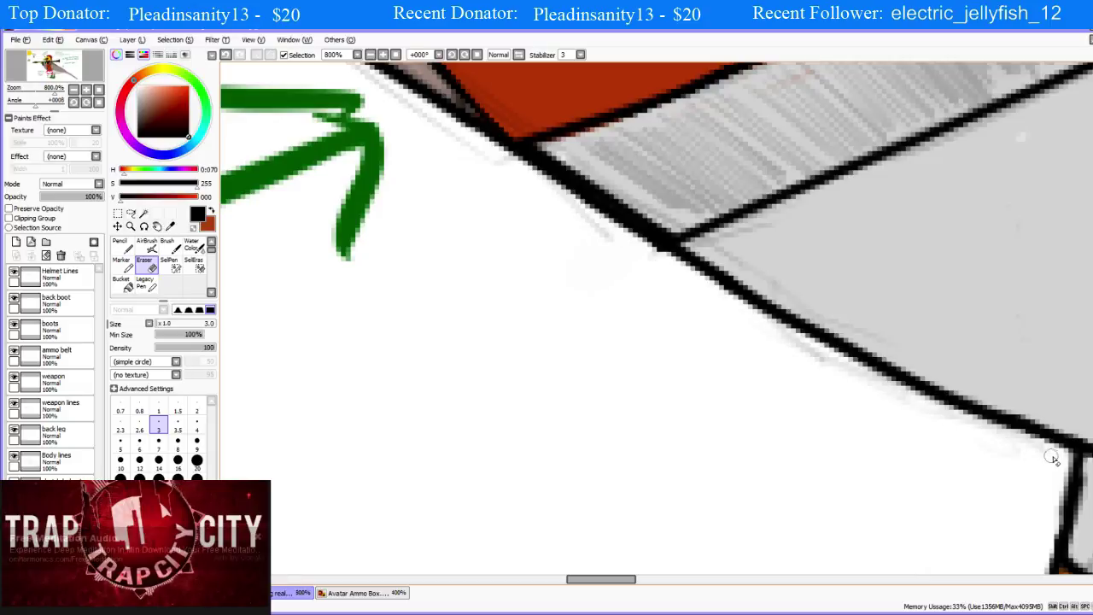
{"action": "scroll", "coordinate": [758, 478], "scroll_direction": "down", "scroll_amount": 3}
{"action": "scroll", "coordinate": [757, 478], "scroll_direction": "down", "scroll_amount": 5}
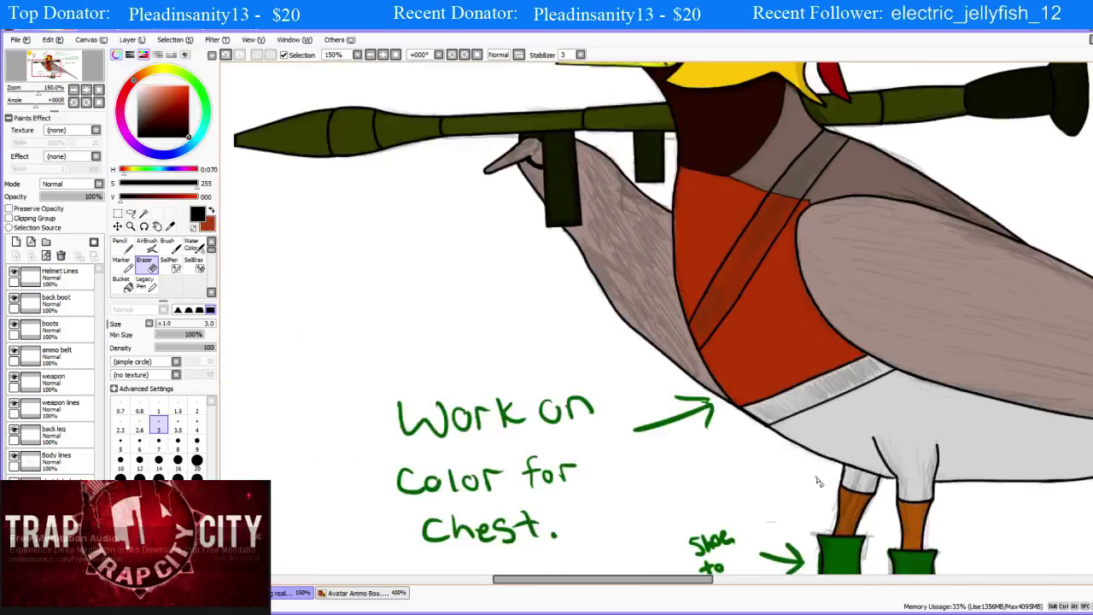
{"action": "scroll", "coordinate": [972, 508], "scroll_direction": "up", "scroll_amount": 1}
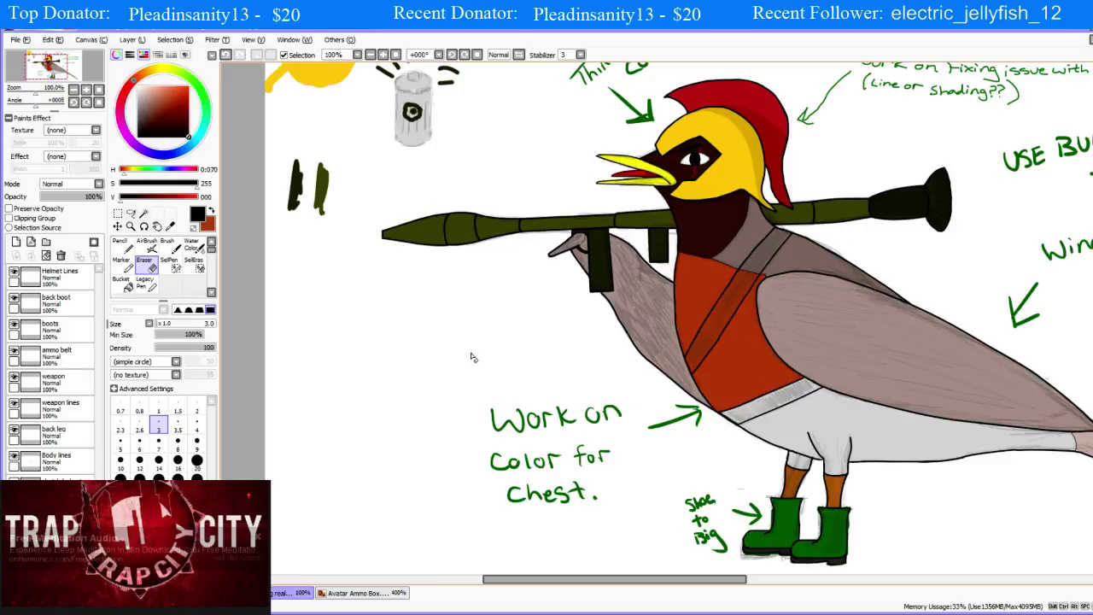
Inspect the legs and the underside outline between the front leg and the tail for rough spots.
{"action": "scroll", "coordinate": [805, 506], "scroll_direction": "down", "scroll_amount": 4}
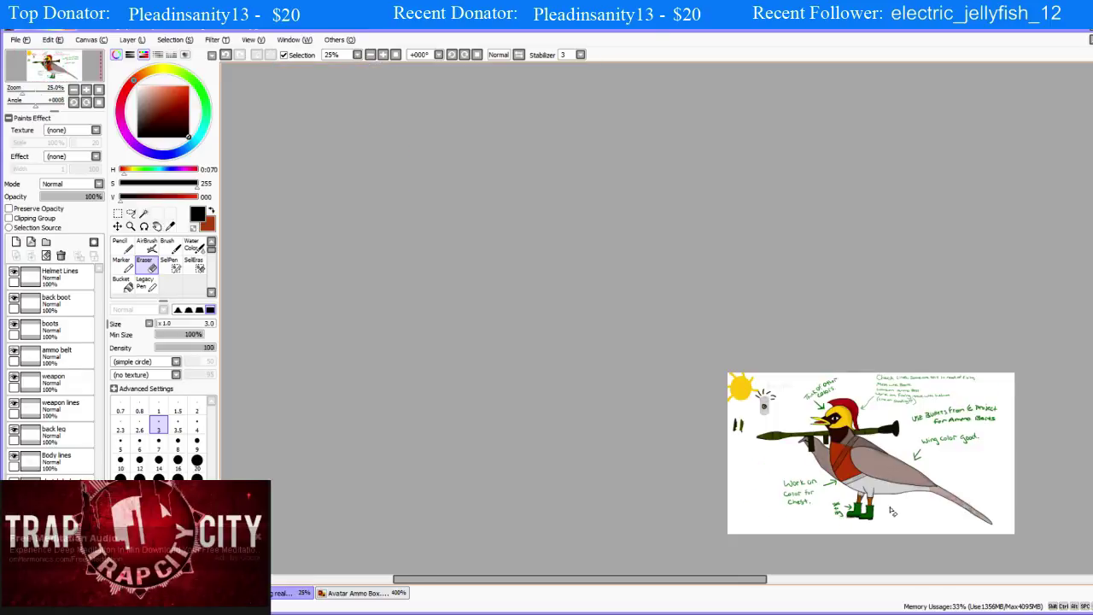
{"action": "scroll", "coordinate": [871, 505], "scroll_direction": "up", "scroll_amount": 4}
{"action": "scroll", "coordinate": [854, 479], "scroll_direction": "up", "scroll_amount": 2}
{"action": "scroll", "coordinate": [715, 478], "scroll_direction": "up", "scroll_amount": 3}
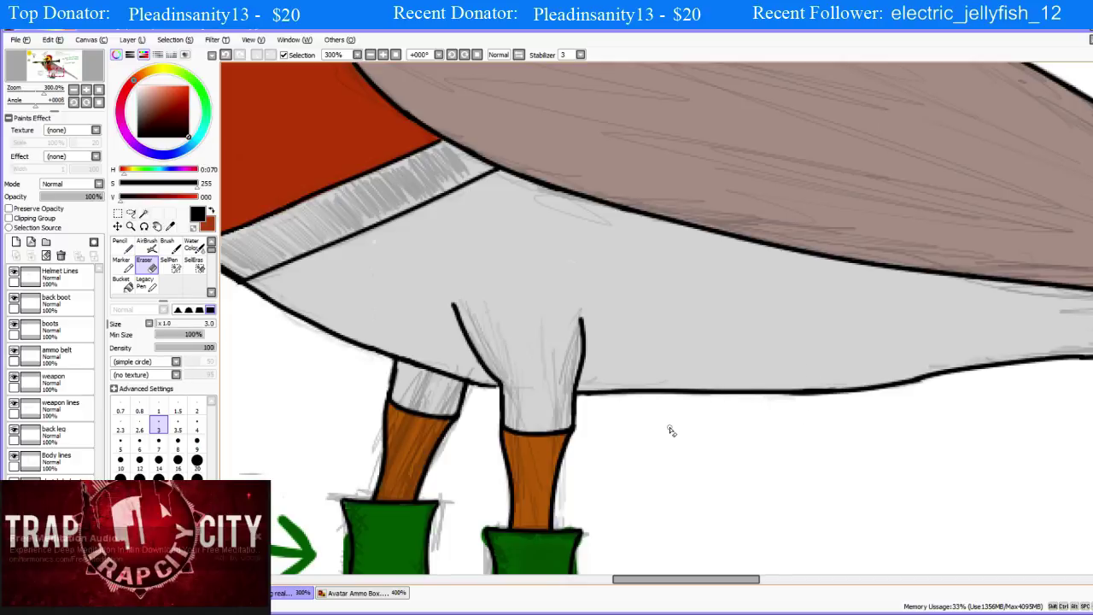
{"action": "scroll", "coordinate": [602, 422], "scroll_direction": "up", "scroll_amount": 3}
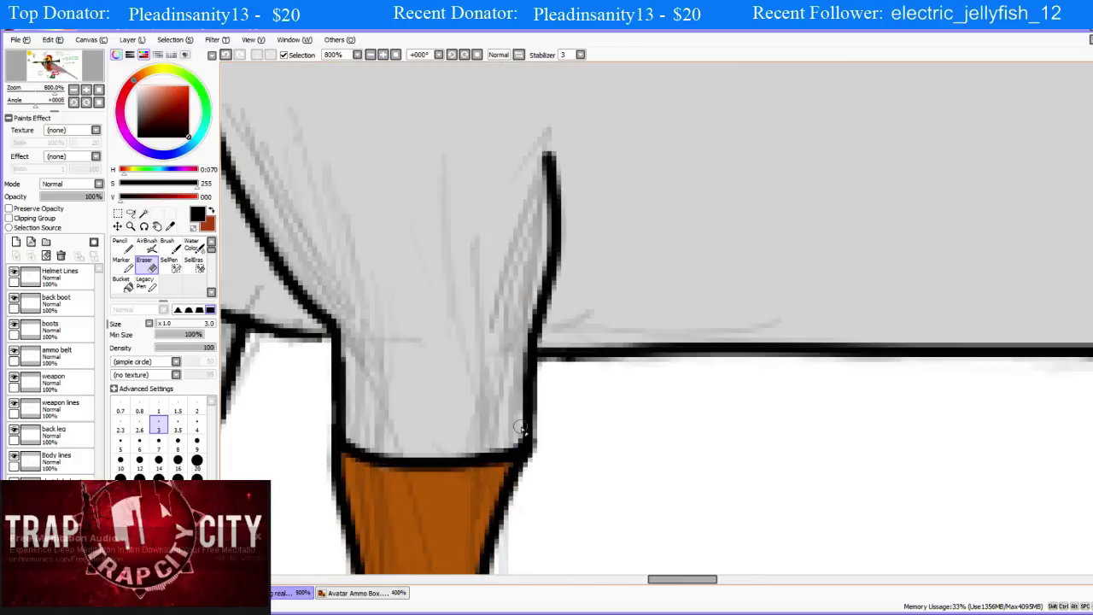
{"action": "scroll", "coordinate": [535, 432], "scroll_direction": "down", "scroll_amount": 1}
{"action": "scroll", "coordinate": [536, 437], "scroll_direction": "down", "scroll_amount": 3}
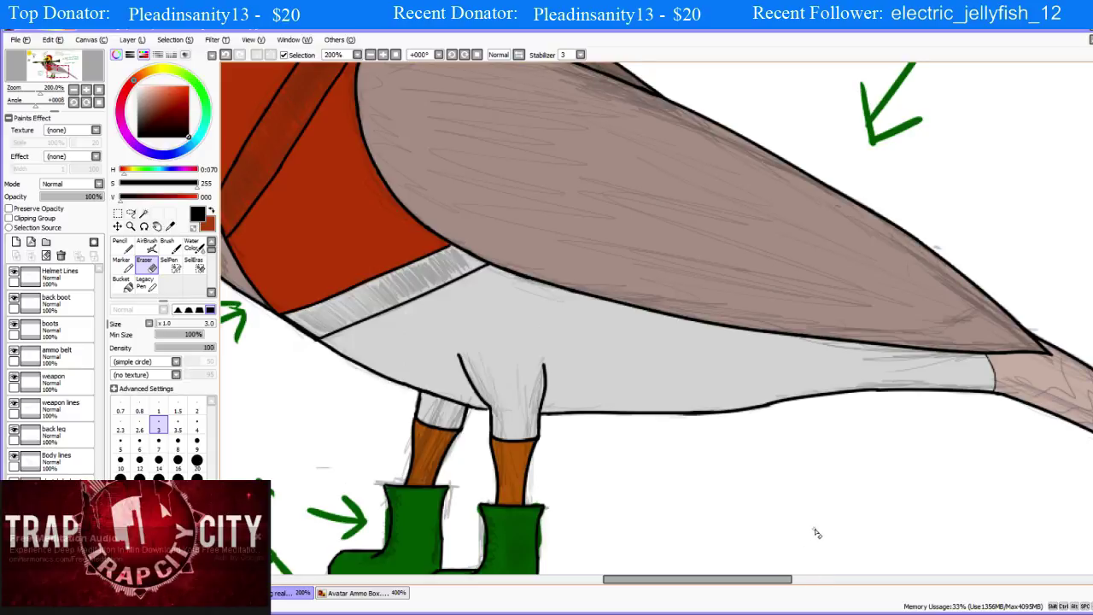
{"action": "scroll", "coordinate": [933, 458], "scroll_direction": "up", "scroll_amount": 3}
{"action": "scroll", "coordinate": [742, 430], "scroll_direction": "down", "scroll_amount": 7}
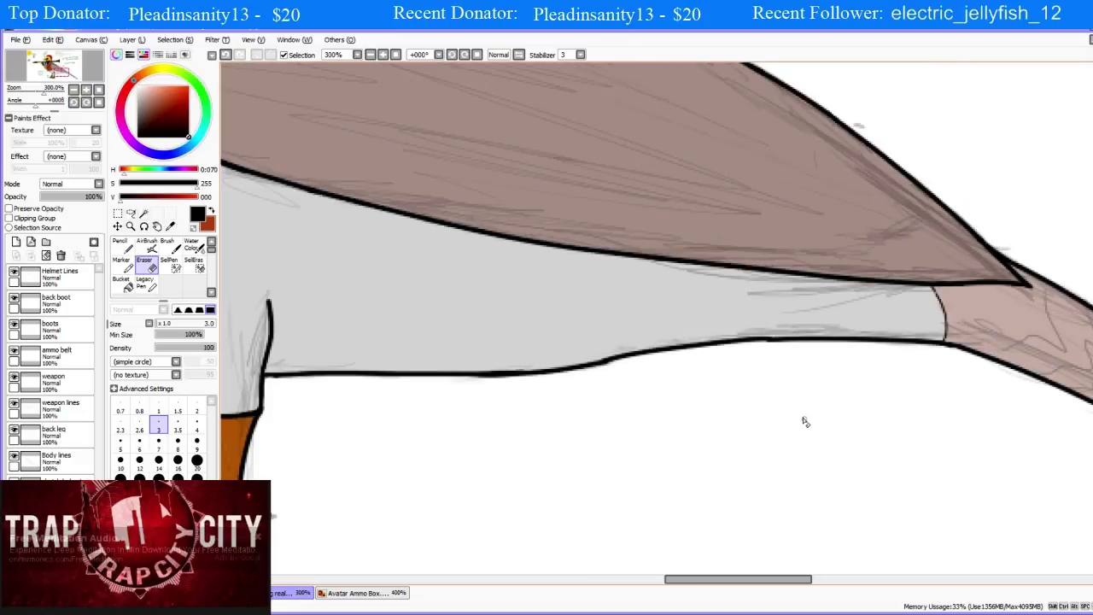
{"action": "scroll", "coordinate": [761, 438], "scroll_direction": "up", "scroll_amount": 2}
{"action": "scroll", "coordinate": [761, 437], "scroll_direction": "up", "scroll_amount": 3}
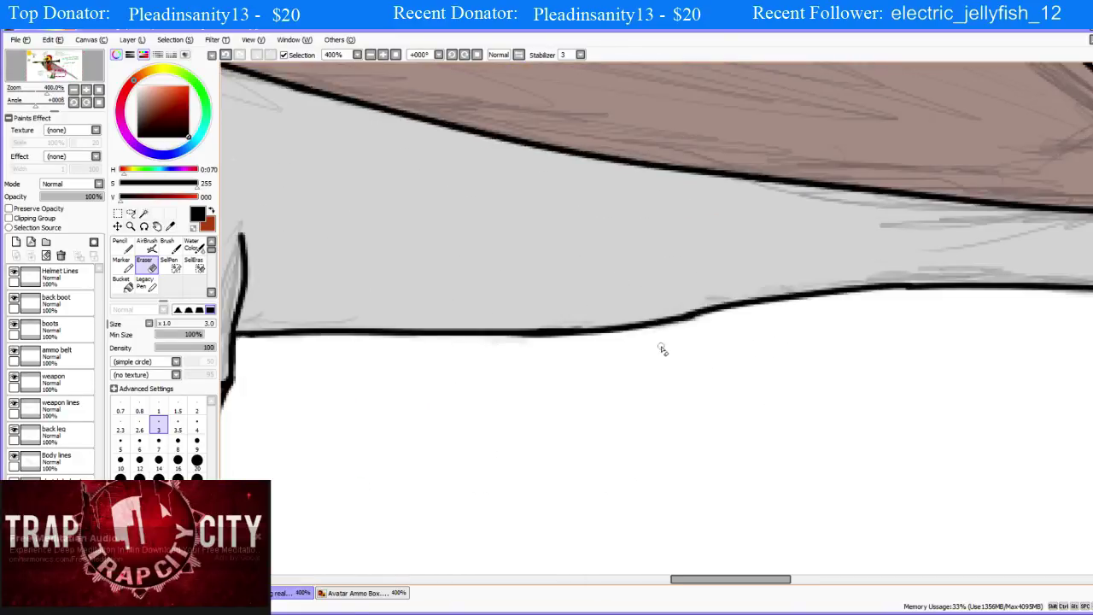
{"action": "scroll", "coordinate": [756, 310], "scroll_direction": "down", "scroll_amount": 3}
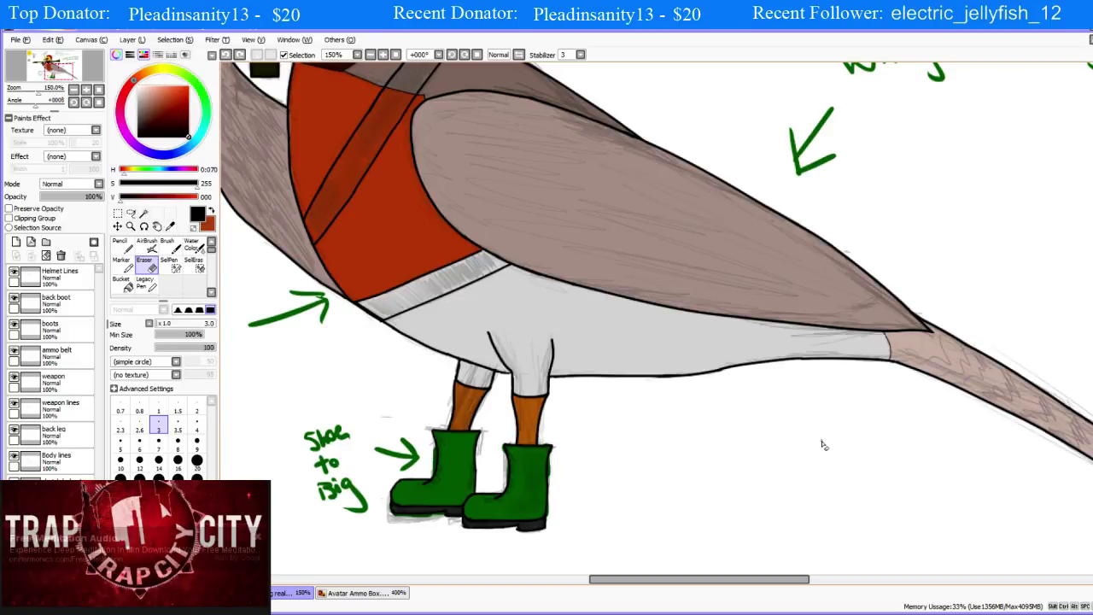
{"action": "scroll", "coordinate": [822, 439], "scroll_direction": "up", "scroll_amount": 4}
{"action": "scroll", "coordinate": [756, 339], "scroll_direction": "down", "scroll_amount": 5}
{"action": "scroll", "coordinate": [733, 235], "scroll_direction": "up", "scroll_amount": 3}
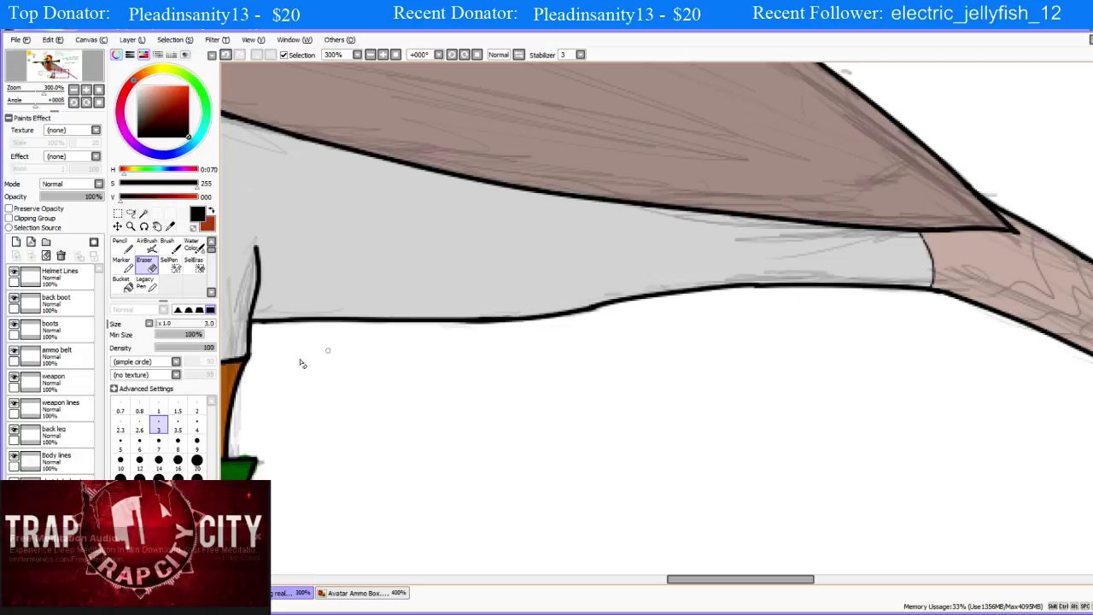
On the Body lines layer, erase the uneven stretch of belly outline between the leg and the tail with a size 16 Eraser.
{"action": "left_click", "coordinate": [43, 438]}
{"action": "left_click", "coordinate": [47, 357]}
{"action": "left_click", "coordinate": [49, 337]}
{"action": "left_click", "coordinate": [53, 304]}
{"action": "left_click", "coordinate": [67, 387]}
{"action": "left_click", "coordinate": [68, 435]}
{"action": "left_click", "coordinate": [67, 415]}
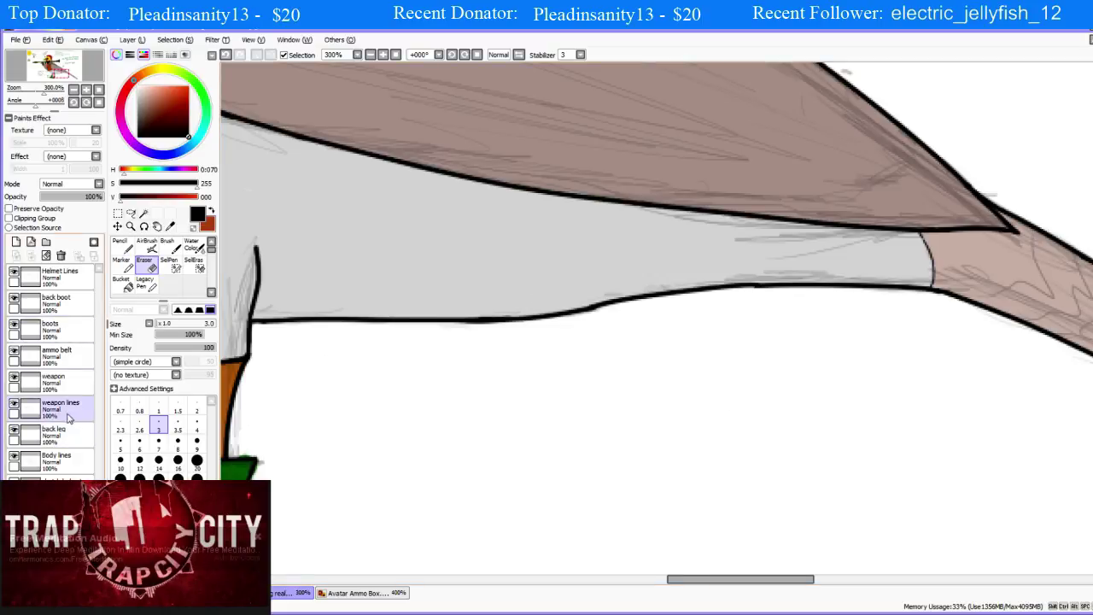
{"action": "left_click", "coordinate": [60, 383]}
{"action": "left_click", "coordinate": [53, 350]}
{"action": "left_click", "coordinate": [53, 380]}
{"action": "left_click", "coordinate": [53, 406]}
{"action": "left_click", "coordinate": [53, 432]}
{"action": "left_click", "coordinate": [60, 459]}
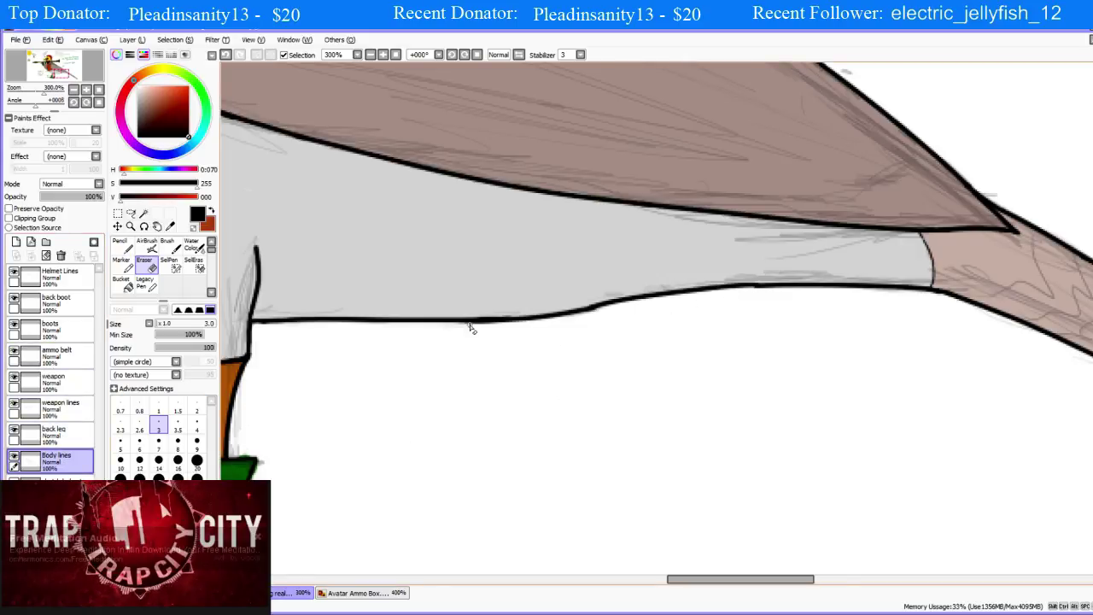
{"action": "left_click", "coordinate": [177, 459]}
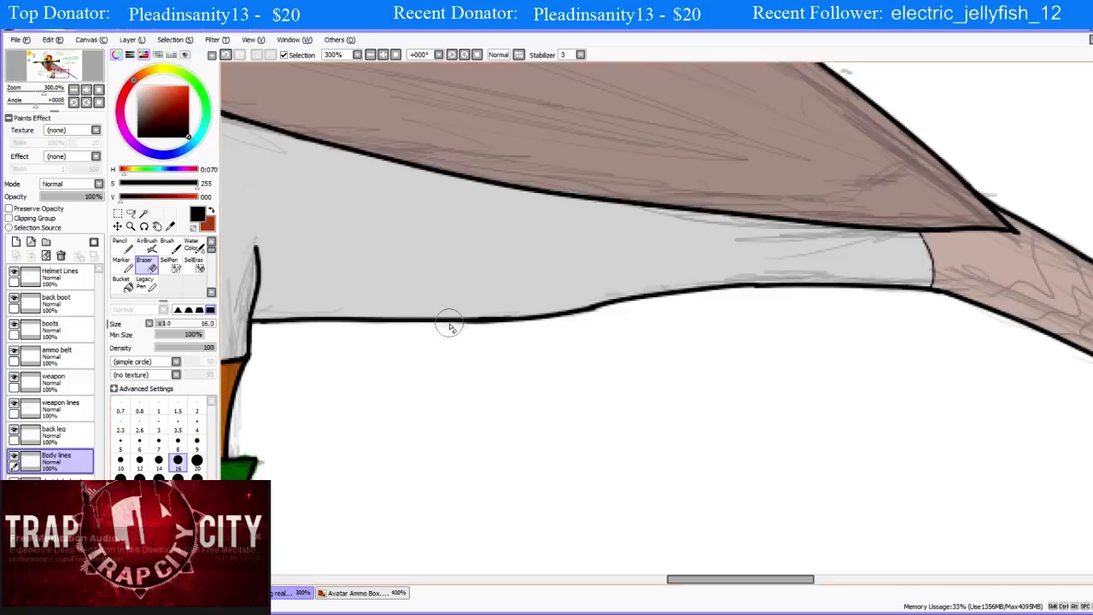
{"action": "left_click_drag", "start_coordinate": [458, 322], "coordinate": [721, 285]}
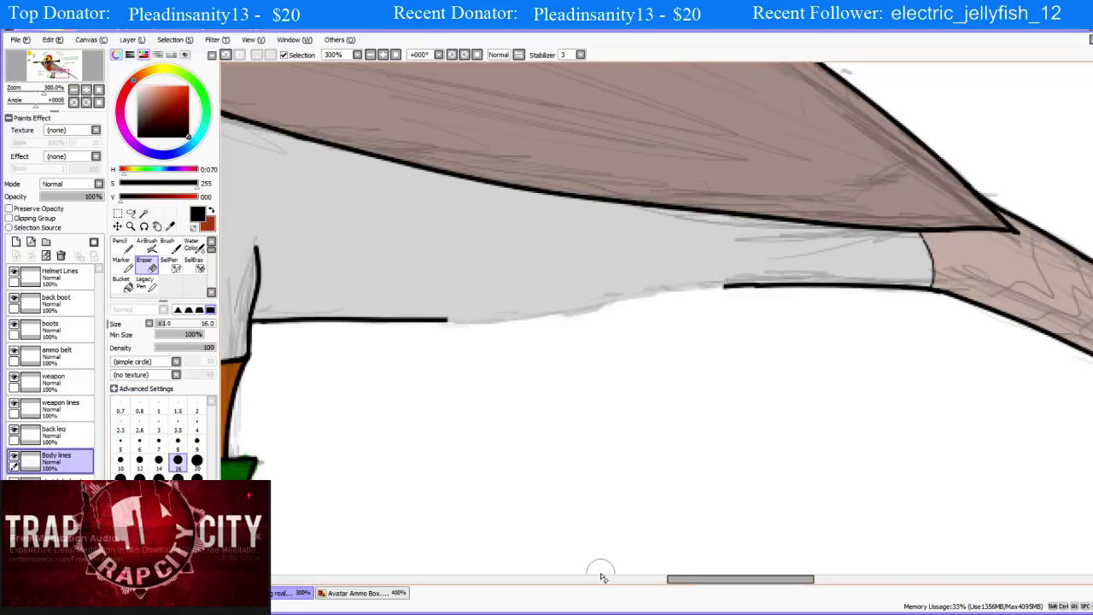
Switch to the Pencil at size 3 for the erased gap in the belly outline.
{"action": "key", "text": "n"}
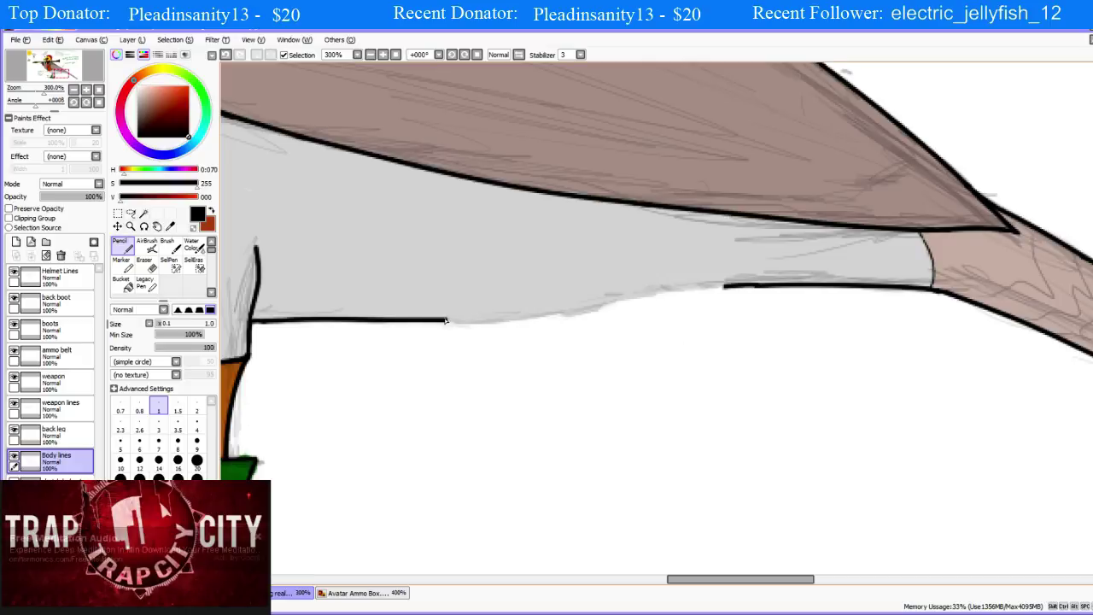
{"action": "left_click", "coordinate": [158, 429]}
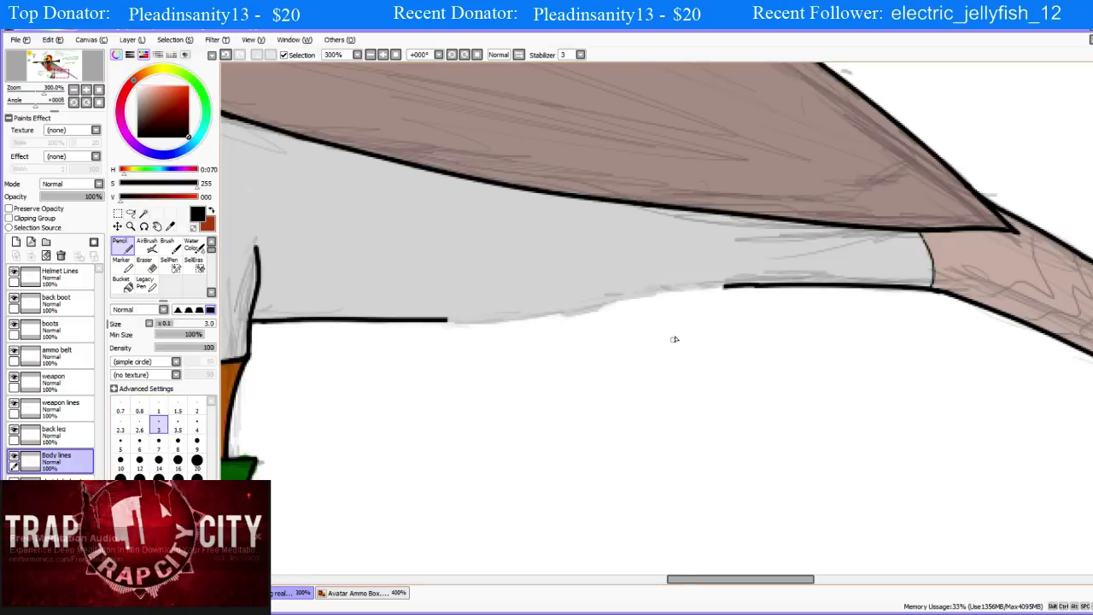
{"action": "scroll", "coordinate": [682, 306], "scroll_direction": "down", "scroll_amount": 1}
{"action": "scroll", "coordinate": [681, 306], "scroll_direction": "down", "scroll_amount": 1}
{"action": "scroll", "coordinate": [689, 259], "scroll_direction": "up", "scroll_amount": 2}
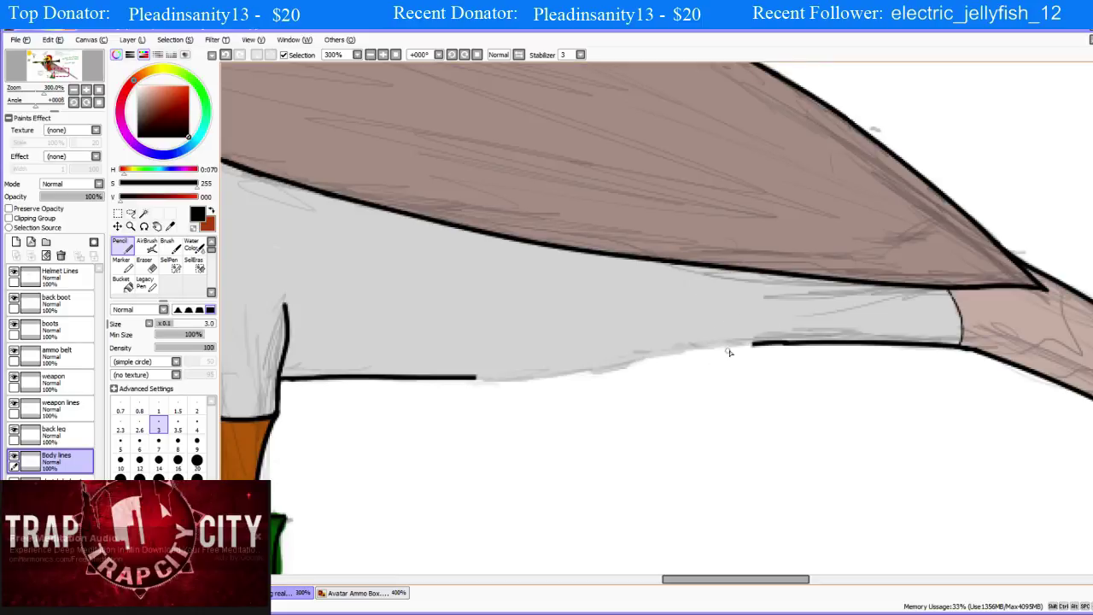
{"action": "left_click_drag", "start_coordinate": [756, 346], "coordinate": [645, 359]}
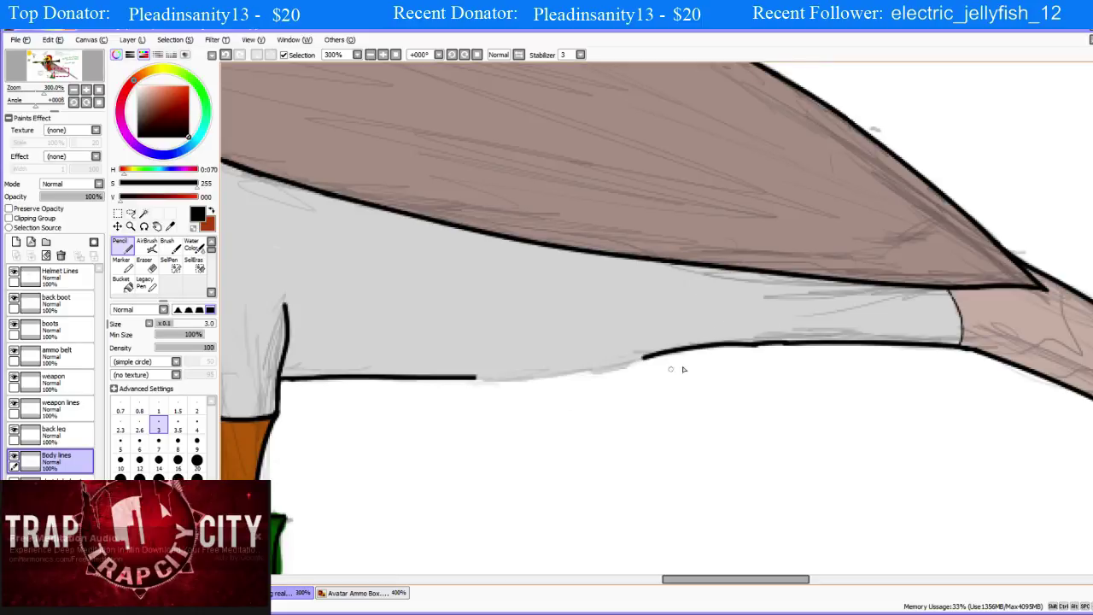
{"action": "scroll", "coordinate": [671, 369], "scroll_direction": "up", "scroll_amount": 1}
{"action": "key", "text": "ctrl+z"}
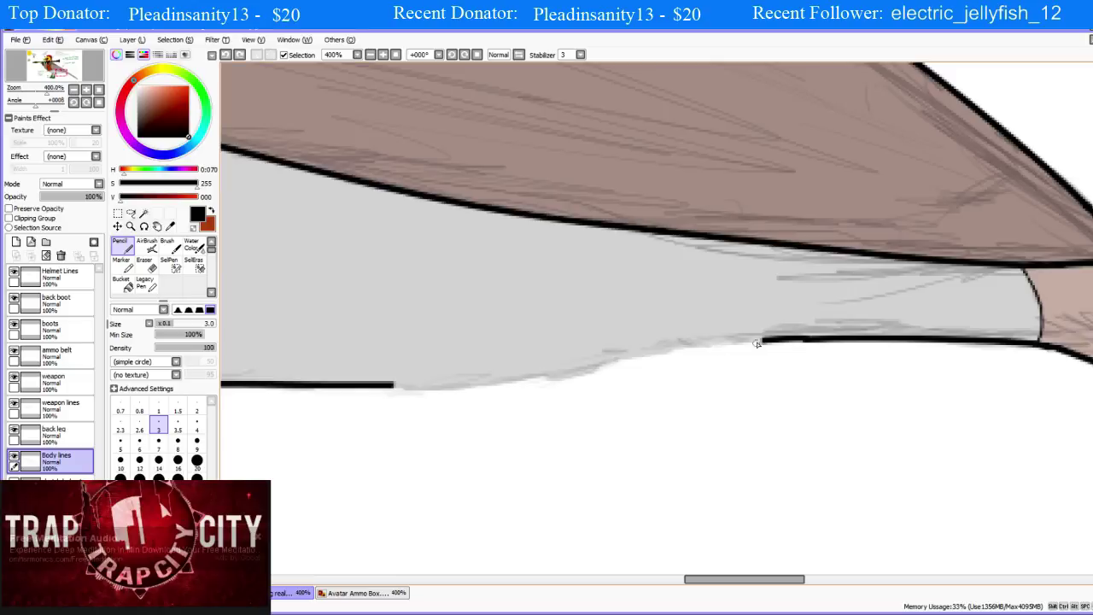
{"action": "left_click_drag", "start_coordinate": [762, 341], "coordinate": [621, 357]}
{"action": "key", "text": "ctrl+z"}
{"action": "left_click_drag", "start_coordinate": [762, 341], "coordinate": [595, 382]}
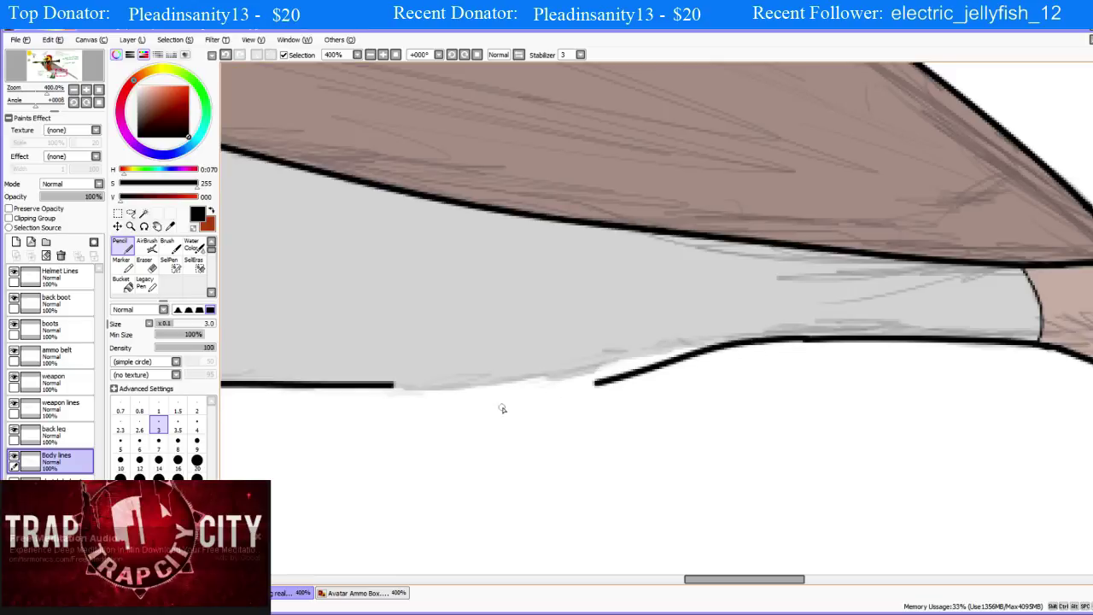
{"action": "key", "text": "ctrl+z"}
{"action": "left_click_drag", "start_coordinate": [389, 385], "coordinate": [505, 384]}
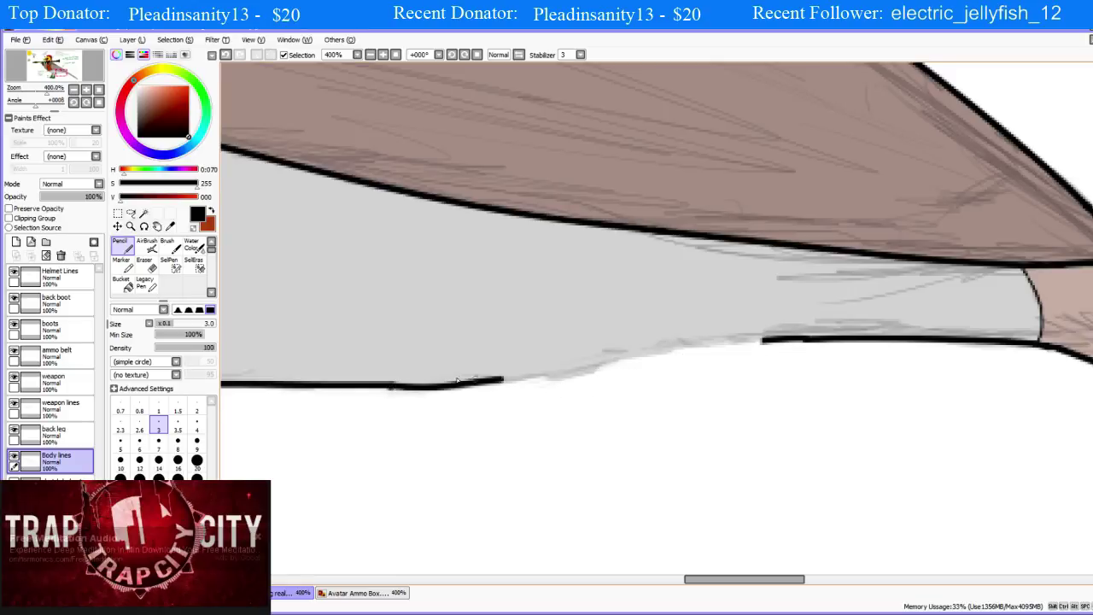
{"action": "key", "text": "ctrl+z"}
{"action": "left_click_drag", "start_coordinate": [381, 385], "coordinate": [497, 382]}
{"action": "key", "text": "ctrl+z"}
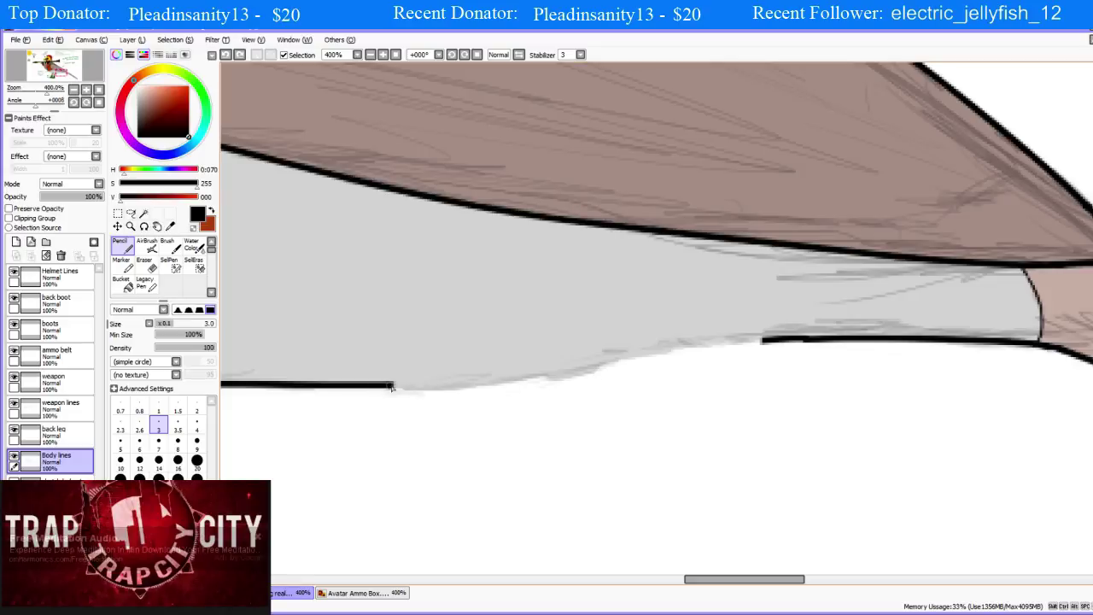
{"action": "left_click_drag", "start_coordinate": [389, 385], "coordinate": [568, 362]}
{"action": "key", "text": "ctrl+z"}
Redraw the first part of the belly outline in black, continuing from the leg-side end and rising gently toward the tail.
{"action": "left_click_drag", "start_coordinate": [391, 386], "coordinate": [552, 381]}
{"action": "key", "text": "ctrl+z"}
{"action": "mouse_move", "coordinate": [390, 385]}
{"action": "left_mouse_down"}
{"action": "mouse_move", "coordinate": [556, 373]}
{"action": "mouse_move", "coordinate": [697, 342]}
{"action": "left_mouse_up"}
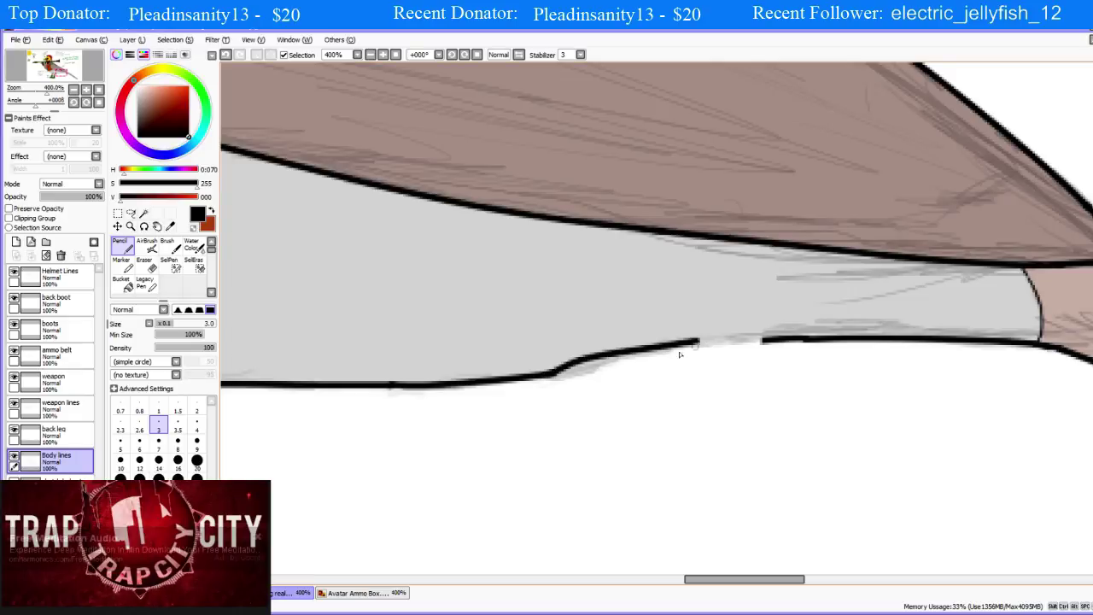
{"action": "key", "text": "ctrl+z"}
Extend the redrawn belly outline in a smooth upward slope through the middle of the erased gap, retrying until the stroke fits.
{"action": "left_click_drag", "start_coordinate": [553, 376], "coordinate": [658, 348]}
{"action": "key", "text": "ctrl+z"}
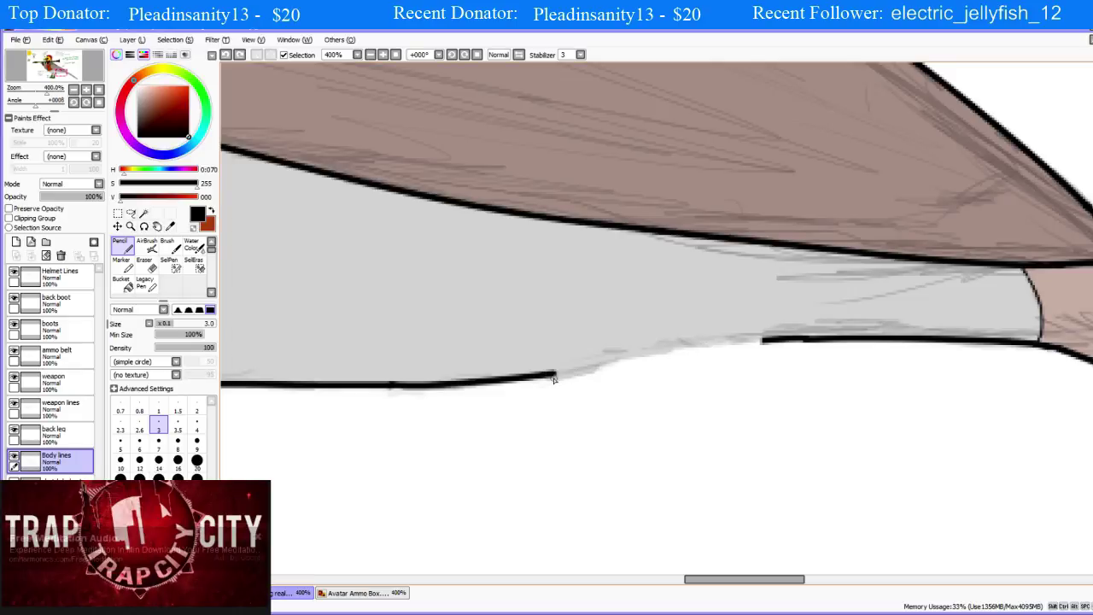
{"action": "left_click_drag", "start_coordinate": [553, 378], "coordinate": [657, 350]}
{"action": "key", "text": "ctrl+z"}
{"action": "left_click_drag", "start_coordinate": [553, 377], "coordinate": [647, 355]}
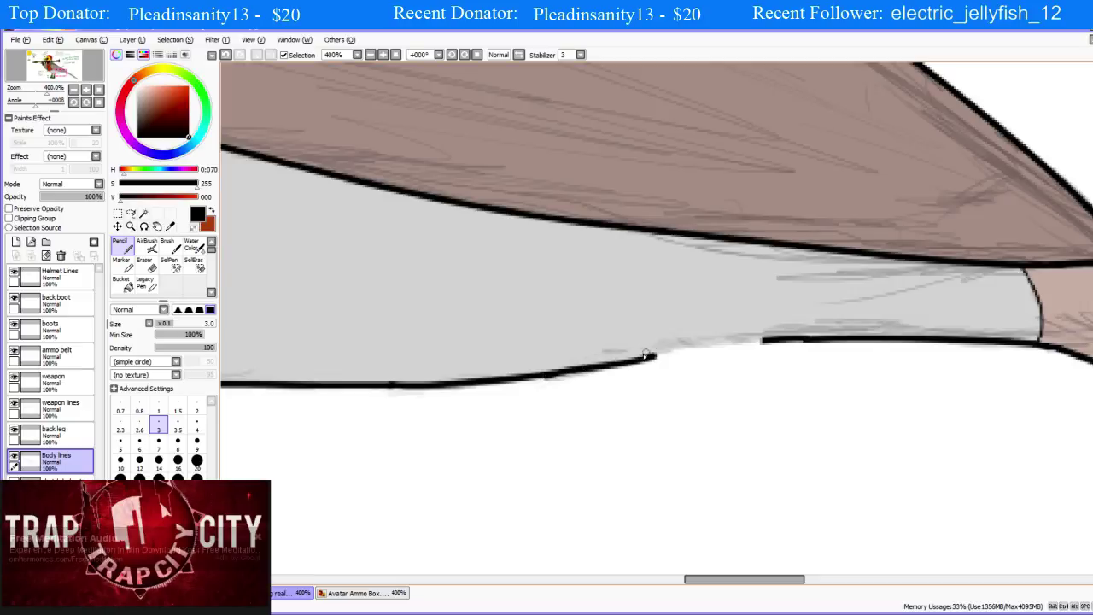
{"action": "key", "text": "ctrl+z"}
{"action": "mouse_move", "coordinate": [553, 376]}
{"action": "left_mouse_down"}
{"action": "mouse_move", "coordinate": [792, 334]}
{"action": "mouse_move", "coordinate": [659, 353]}
{"action": "left_mouse_up"}
{"action": "key", "text": "ctrl+z"}
{"action": "key", "text": "ctrl+z"}
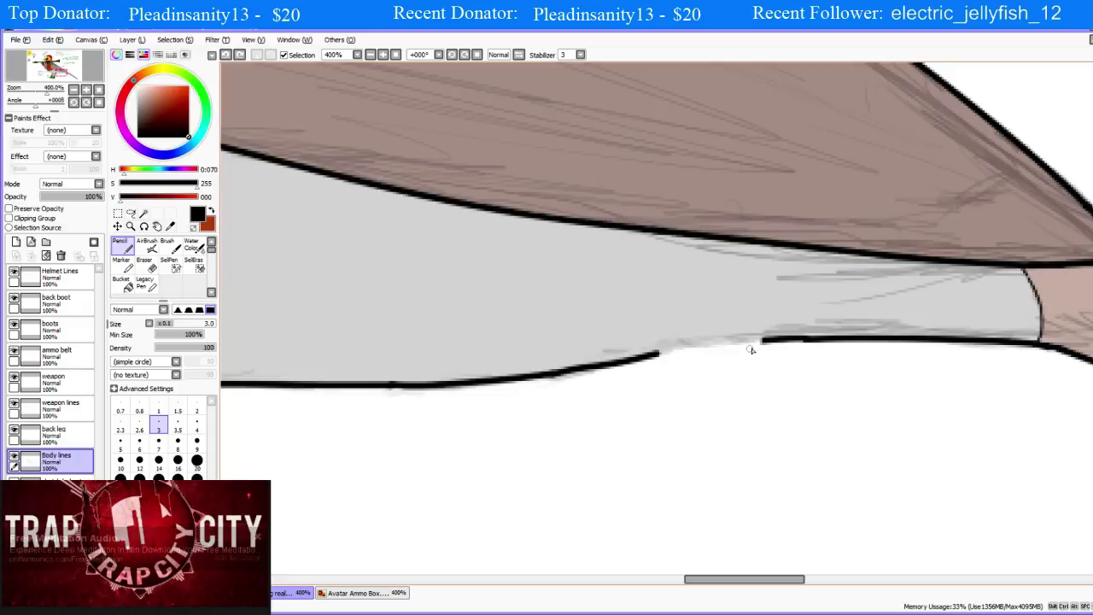
Close the remaining gap by drawing the outline from the tail-side end to the new belly line, and check the curve.
{"action": "left_click_drag", "start_coordinate": [766, 341], "coordinate": [659, 352]}
{"action": "key", "text": "ctrl+z"}
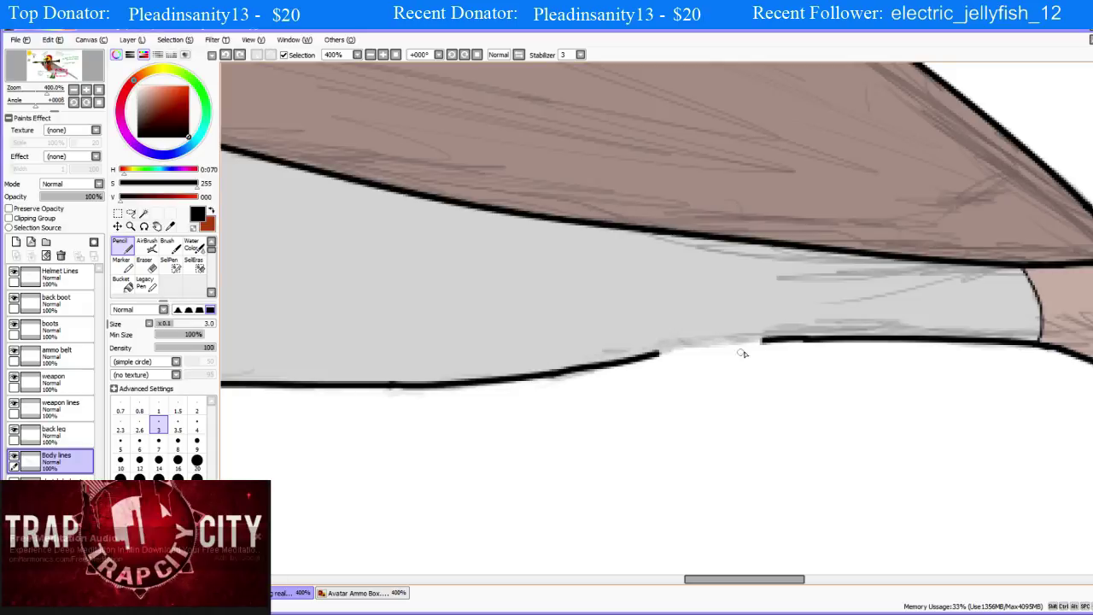
{"action": "left_click_drag", "start_coordinate": [770, 340], "coordinate": [656, 353]}
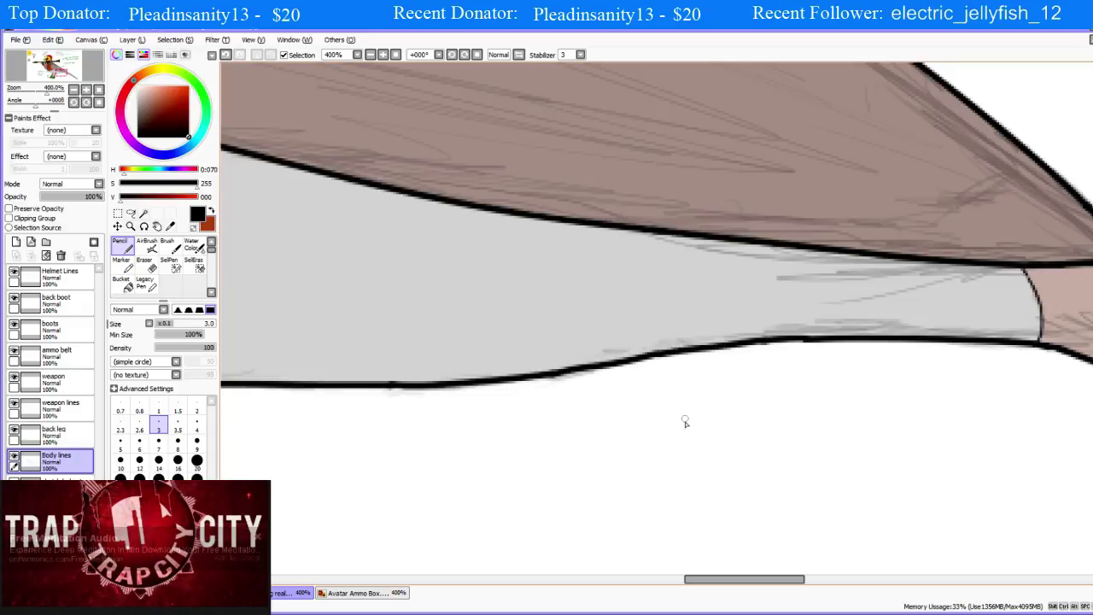
{"action": "scroll", "coordinate": [683, 419], "scroll_direction": "down", "scroll_amount": 6}
{"action": "scroll", "coordinate": [657, 473], "scroll_direction": "up", "scroll_amount": 5}
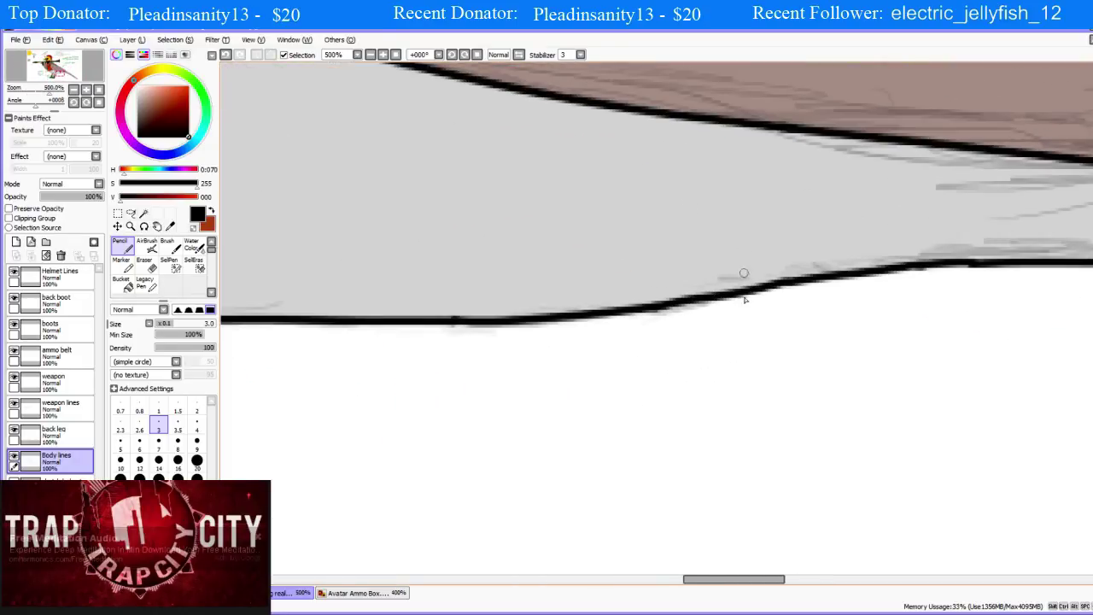
{"action": "scroll", "coordinate": [693, 422], "scroll_direction": "down", "scroll_amount": 3}
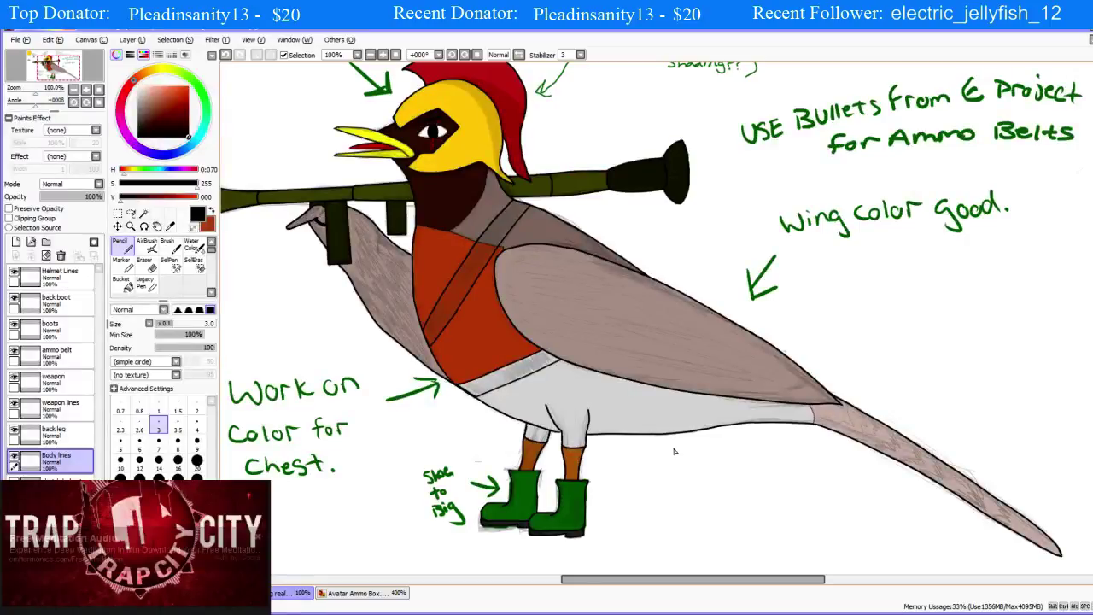
Erase the uneven middle stretch of the belly outline between the front leg and the tail with the size 16 Eraser.
{"action": "scroll", "coordinate": [675, 450], "scroll_direction": "up", "scroll_amount": 1}
{"action": "key", "text": "e"}
{"action": "scroll", "coordinate": [779, 382], "scroll_direction": "up", "scroll_amount": 3}
{"action": "scroll", "coordinate": [556, 488], "scroll_direction": "down", "scroll_amount": 3}
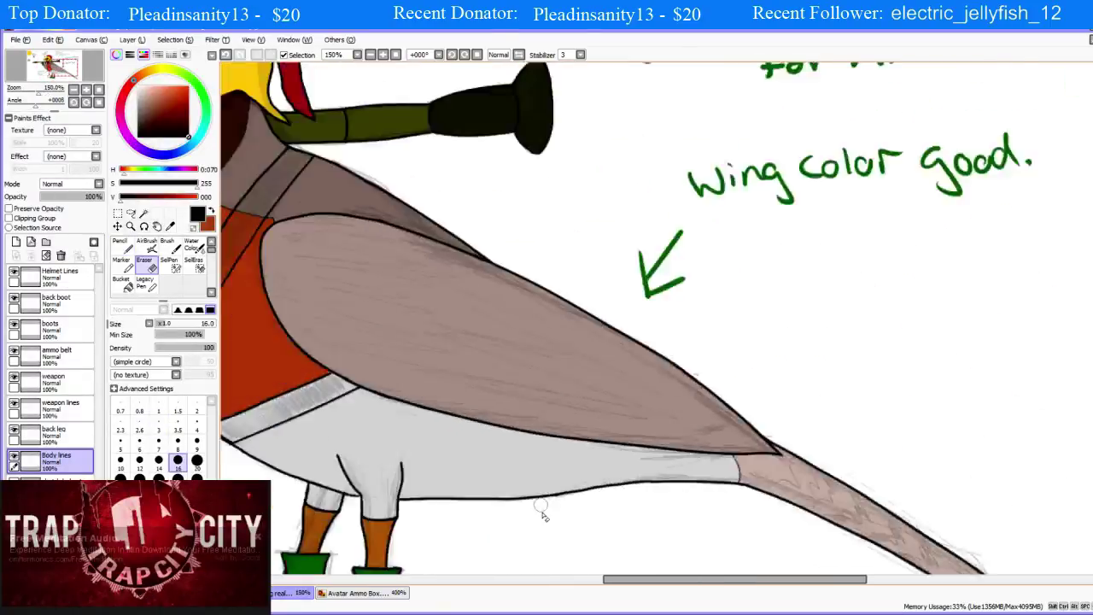
{"action": "scroll", "coordinate": [543, 512], "scroll_direction": "up", "scroll_amount": 2}
{"action": "mouse_move", "coordinate": [488, 518]}
{"action": "left_mouse_down"}
{"action": "mouse_move", "coordinate": [487, 488]}
{"action": "mouse_move", "coordinate": [683, 456]}
{"action": "mouse_move", "coordinate": [760, 456]}
{"action": "left_mouse_up"}
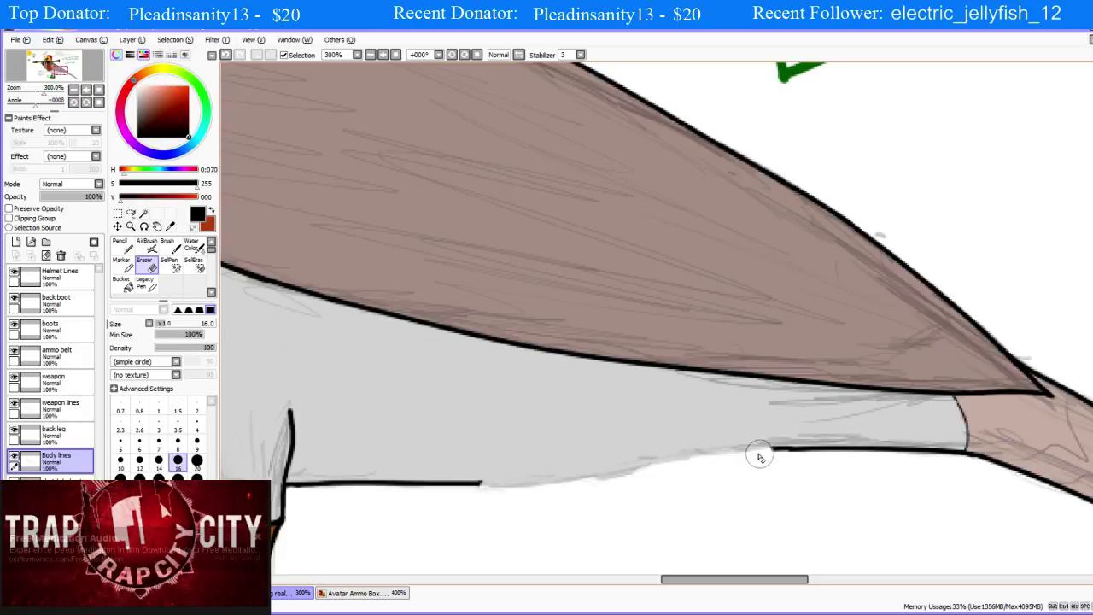
{"action": "scroll", "coordinate": [636, 565], "scroll_direction": "down", "scroll_amount": 2}
{"action": "scroll", "coordinate": [636, 565], "scroll_direction": "up", "scroll_amount": 3}
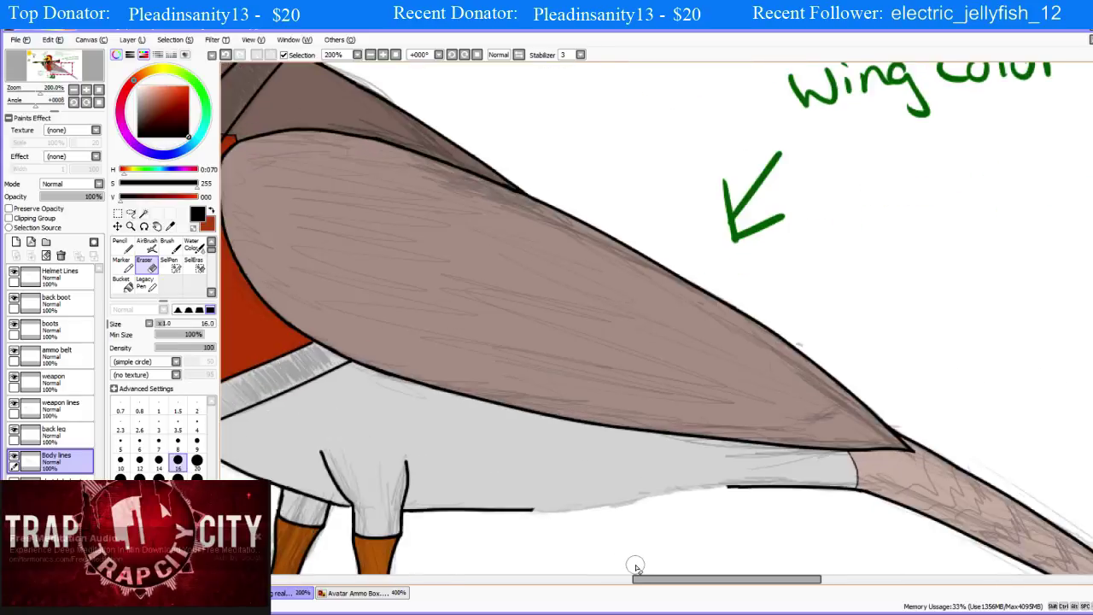
Redraw the tail-side part of the belly outline with the size 3 Pencil, sloping gently down toward the middle of the gap.
{"action": "key", "text": "n"}
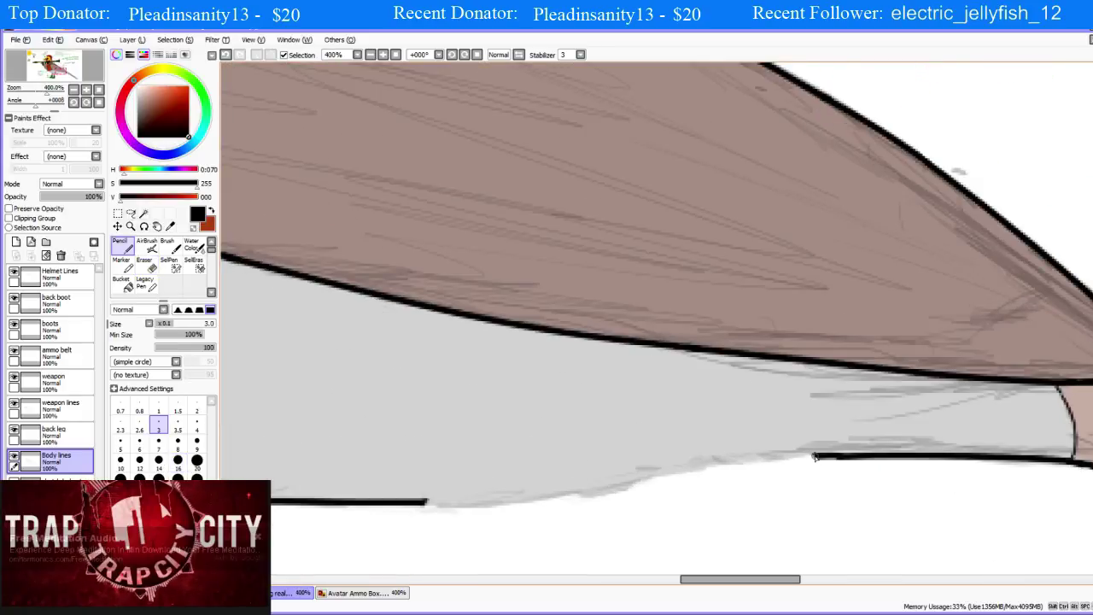
{"action": "left_click_drag", "start_coordinate": [816, 458], "coordinate": [725, 466]}
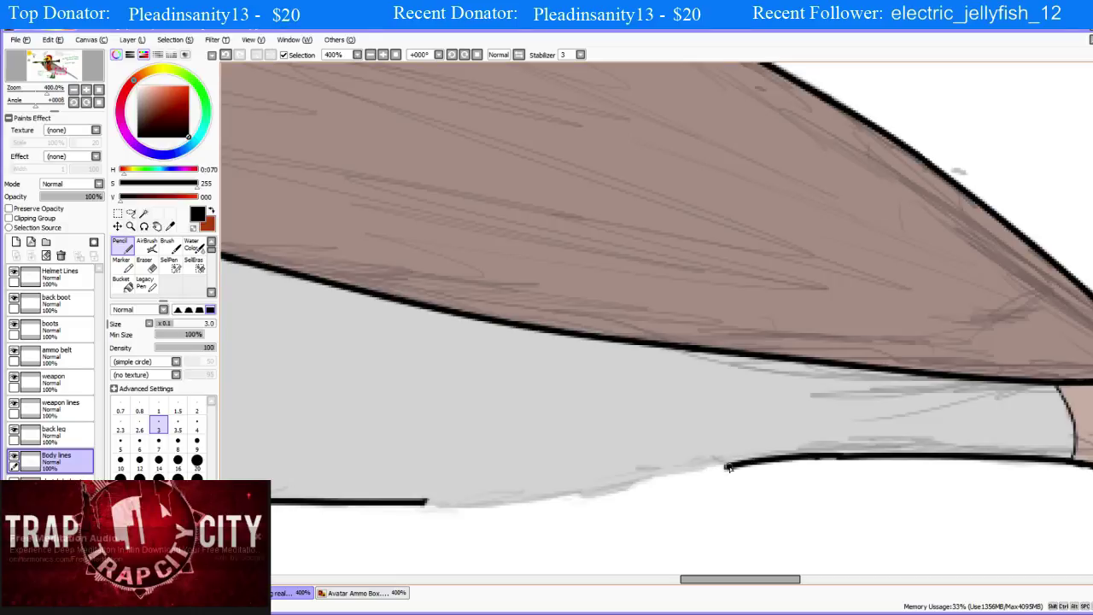
{"action": "mouse_move", "coordinate": [725, 466]}
{"action": "left_mouse_down"}
{"action": "mouse_move", "coordinate": [597, 494]}
{"action": "mouse_move", "coordinate": [477, 496]}
{"action": "left_mouse_up"}
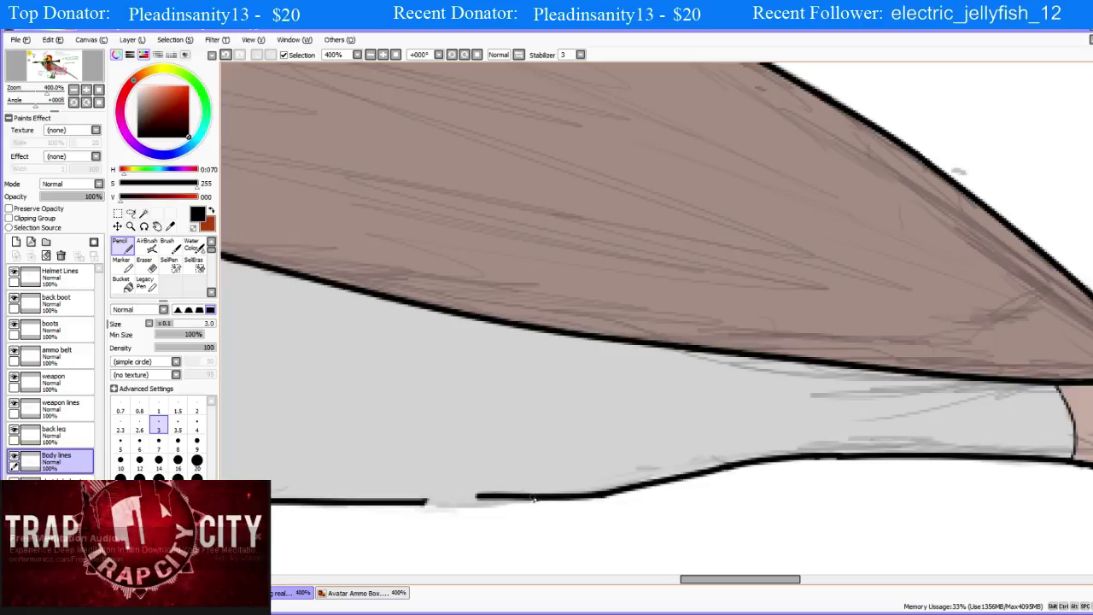
{"action": "key", "text": "ctrl+z"}
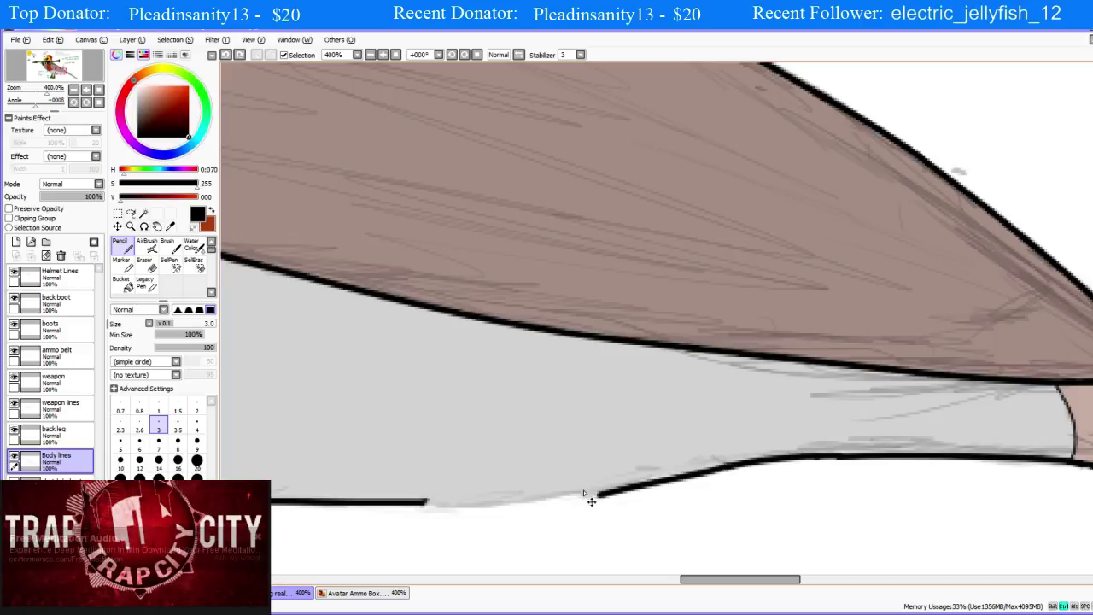
Extend the sloping belly line further toward the leg in a shallow curve, retrying until only a short gap remains.
{"action": "left_click_drag", "start_coordinate": [601, 493], "coordinate": [437, 502]}
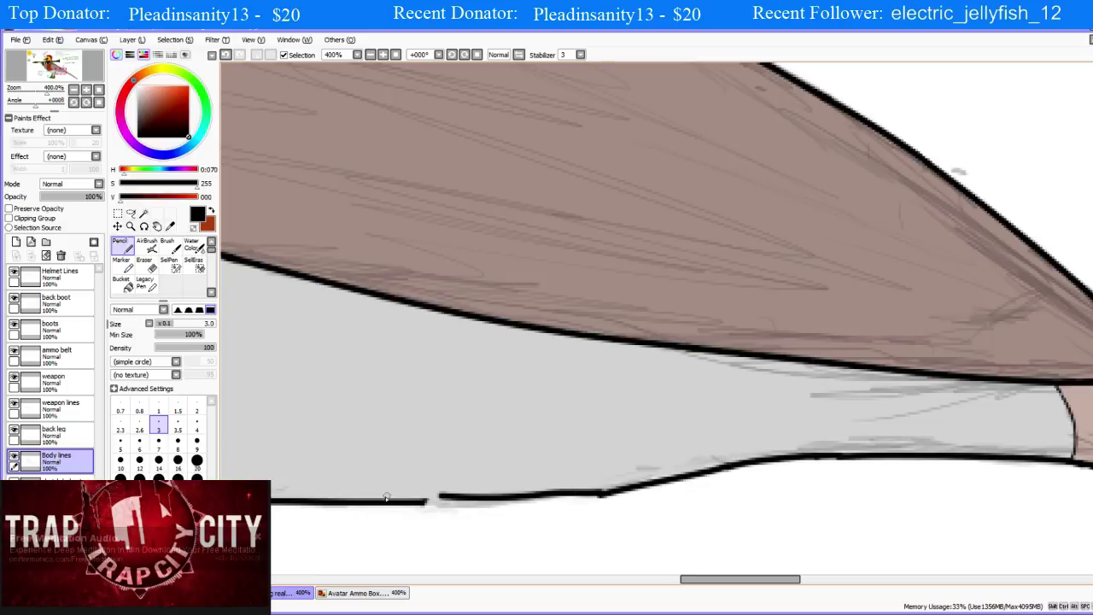
{"action": "key", "text": "ctrl+z"}
{"action": "left_click_drag", "start_coordinate": [598, 495], "coordinate": [478, 509]}
{"action": "key", "text": "ctrl+z"}
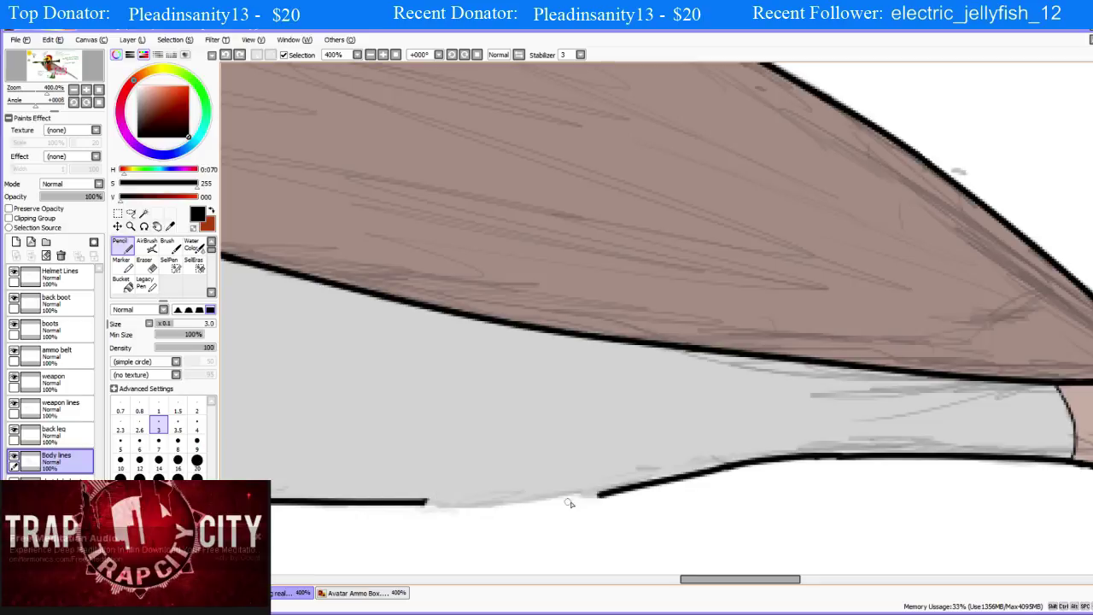
{"action": "left_click_drag", "start_coordinate": [587, 496], "coordinate": [510, 502]}
{"action": "key", "text": "ctrl+z"}
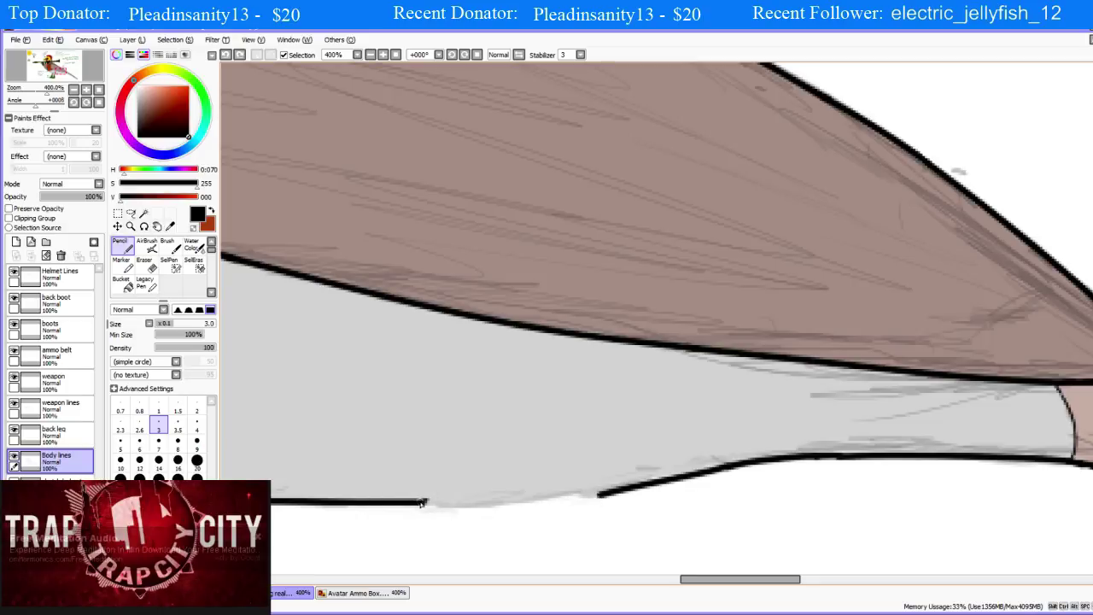
{"action": "mouse_move", "coordinate": [422, 503]}
{"action": "left_mouse_down"}
{"action": "mouse_move", "coordinate": [567, 507]}
{"action": "mouse_move", "coordinate": [599, 493]}
{"action": "mouse_move", "coordinate": [438, 511]}
{"action": "mouse_move", "coordinate": [494, 529]}
{"action": "mouse_move", "coordinate": [482, 509]}
{"action": "mouse_move", "coordinate": [493, 505]}
{"action": "mouse_move", "coordinate": [413, 503]}
{"action": "left_mouse_up"}
{"action": "key", "text": "ctrl+z"}
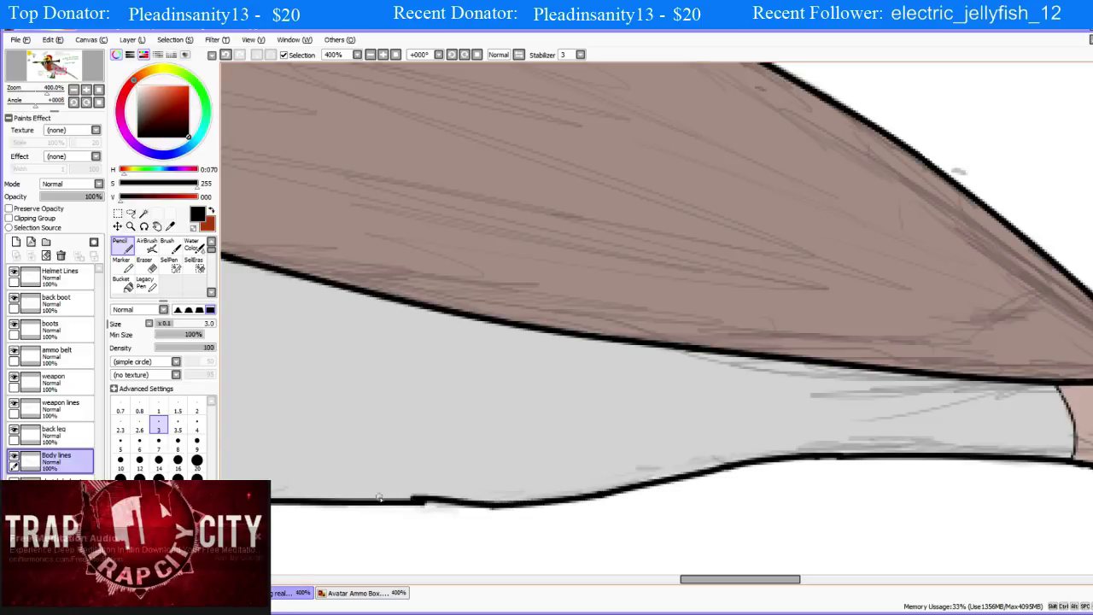
Try to bridge the short remaining gap with a stroke from the tail-side line into the leg-side line.
{"action": "key", "text": "ctrl+z"}
{"action": "left_click_drag", "start_coordinate": [495, 507], "coordinate": [414, 502]}
{"action": "key", "text": "ctrl+z"}
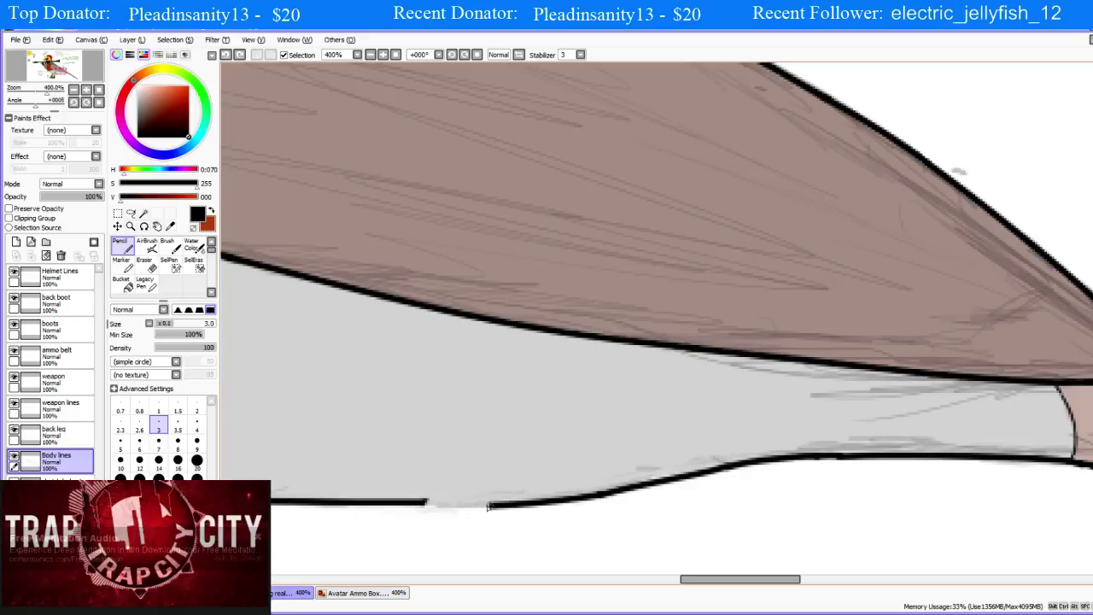
{"action": "left_click_drag", "start_coordinate": [487, 506], "coordinate": [414, 503]}
{"action": "key", "text": "ctrl+z"}
{"action": "left_click_drag", "start_coordinate": [495, 507], "coordinate": [375, 507]}
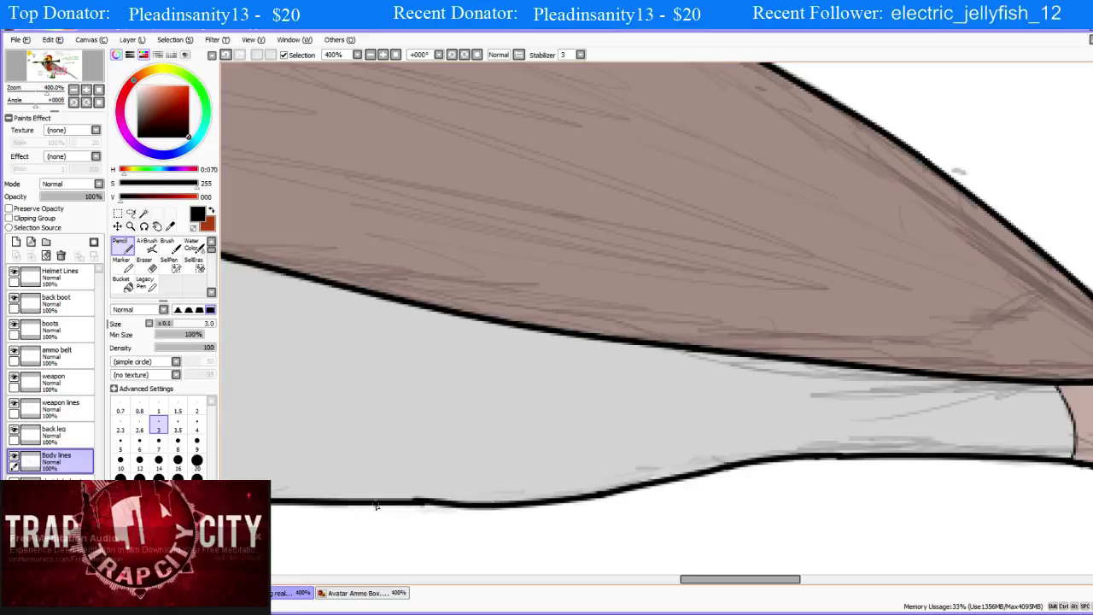
{"action": "key", "text": "ctrl+z"}
{"action": "left_click_drag", "start_coordinate": [494, 507], "coordinate": [417, 504]}
{"action": "key", "text": "ctrl+z"}
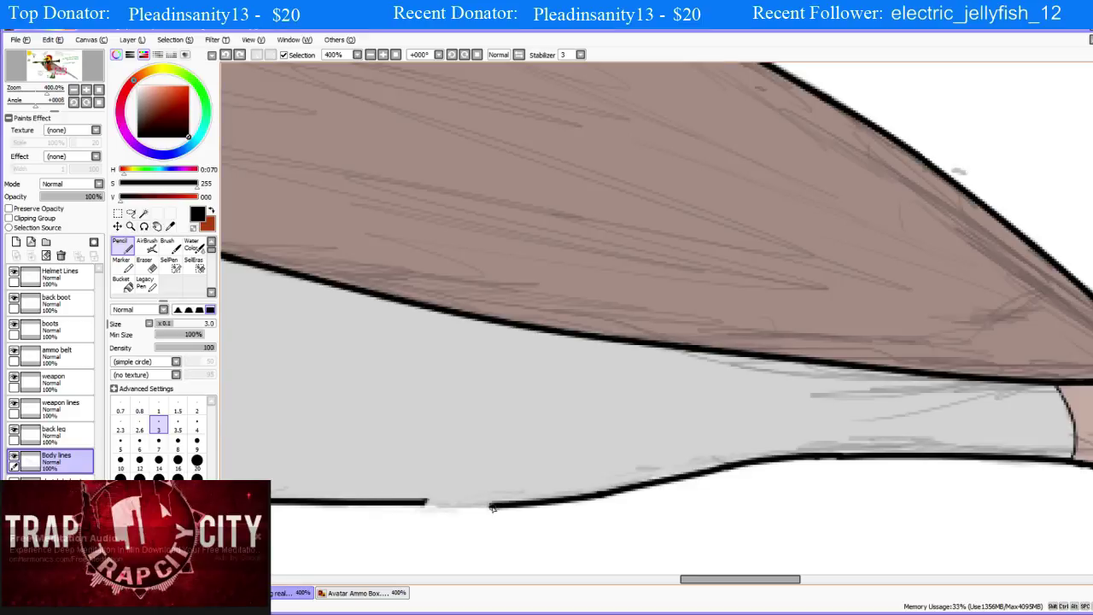
{"action": "left_click_drag", "start_coordinate": [495, 507], "coordinate": [391, 502]}
{"action": "key", "text": "ctrl+z"}
{"action": "left_click_drag", "start_coordinate": [495, 507], "coordinate": [407, 505]}
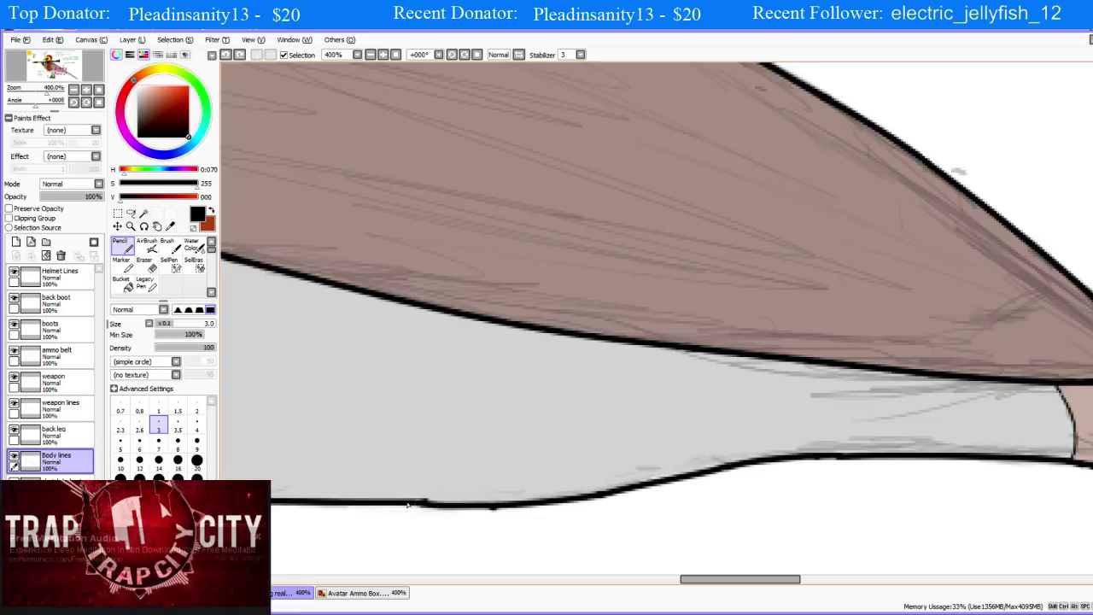
{"action": "key", "text": "ctrl+z"}
{"action": "left_click_drag", "start_coordinate": [483, 507], "coordinate": [395, 503]}
{"action": "key", "text": "ctrl+z"}
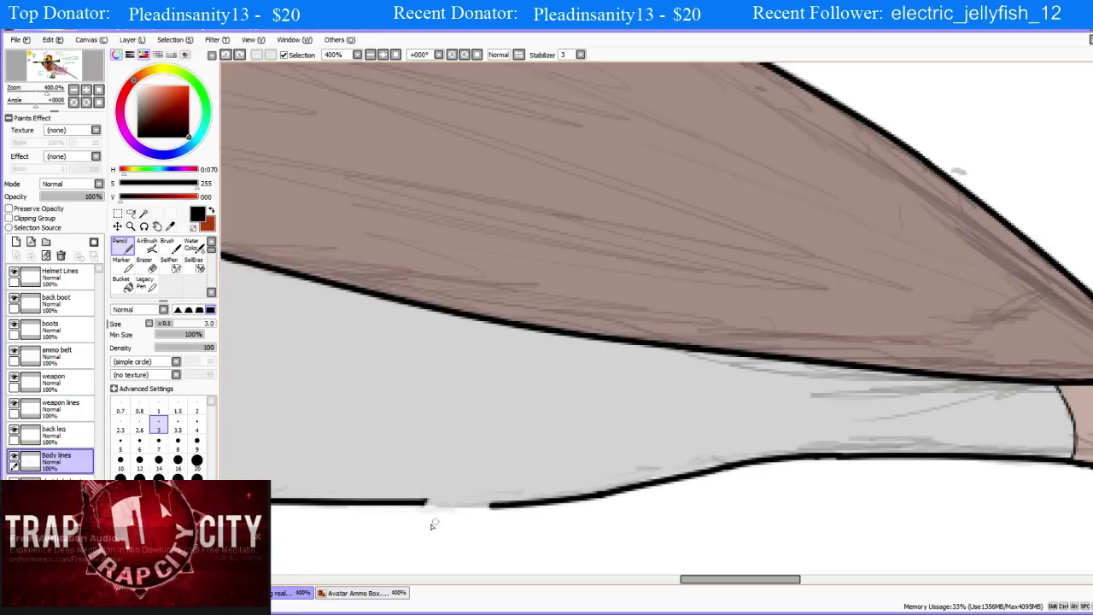
Try starting the bridging stroke at each end of the gap in the belly outline.
{"action": "scroll", "coordinate": [512, 512], "scroll_direction": "down", "scroll_amount": 5}
{"action": "scroll", "coordinate": [490, 515], "scroll_direction": "up", "scroll_amount": 5}
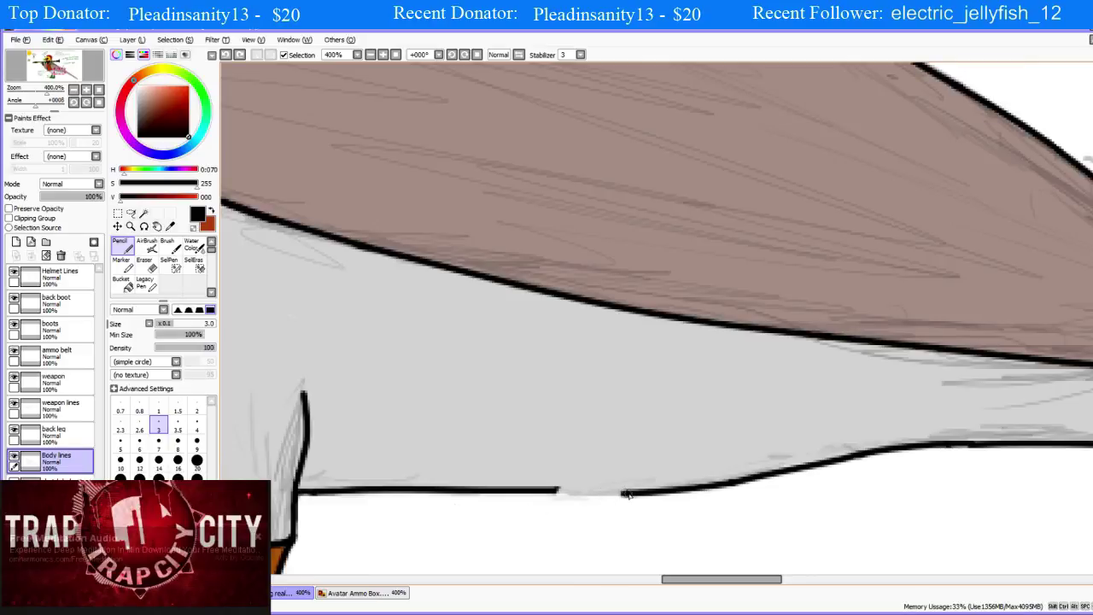
{"action": "mouse_move", "coordinate": [627, 496]}
{"action": "left_mouse_down"}
{"action": "mouse_move", "coordinate": [500, 485]}
{"action": "mouse_move", "coordinate": [644, 500]}
{"action": "left_mouse_up"}
{"action": "key", "text": "ctrl+z"}
{"action": "key", "text": "ctrl+z"}
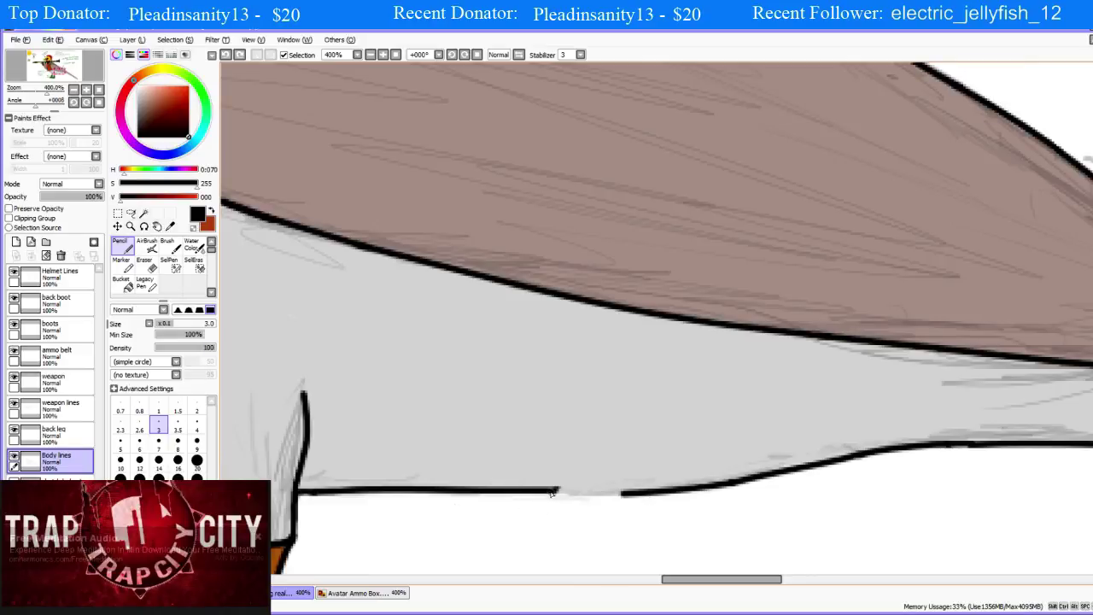
{"action": "mouse_move", "coordinate": [547, 492]}
{"action": "left_mouse_down"}
{"action": "mouse_move", "coordinate": [646, 498]}
{"action": "mouse_move", "coordinate": [536, 492]}
{"action": "left_mouse_up"}
{"action": "key", "text": "ctrl+z"}
{"action": "key", "text": "ctrl+z"}
{"action": "key", "text": "ctrl+z"}
{"action": "key", "text": "ctrl+z"}
{"action": "key", "text": "ctrl+z"}
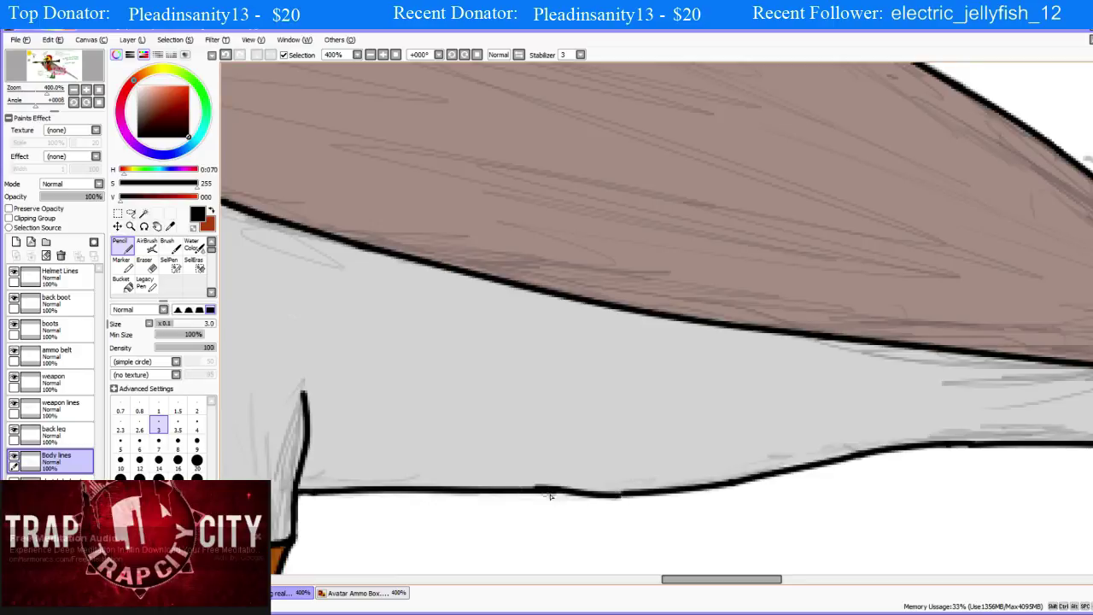
Try to close the belly gap with longer, nearly flat strokes that overlap the leg-side line.
{"action": "key", "text": "ctrl+z"}
{"action": "left_click_drag", "start_coordinate": [624, 496], "coordinate": [495, 491]}
{"action": "key", "text": "ctrl+z"}
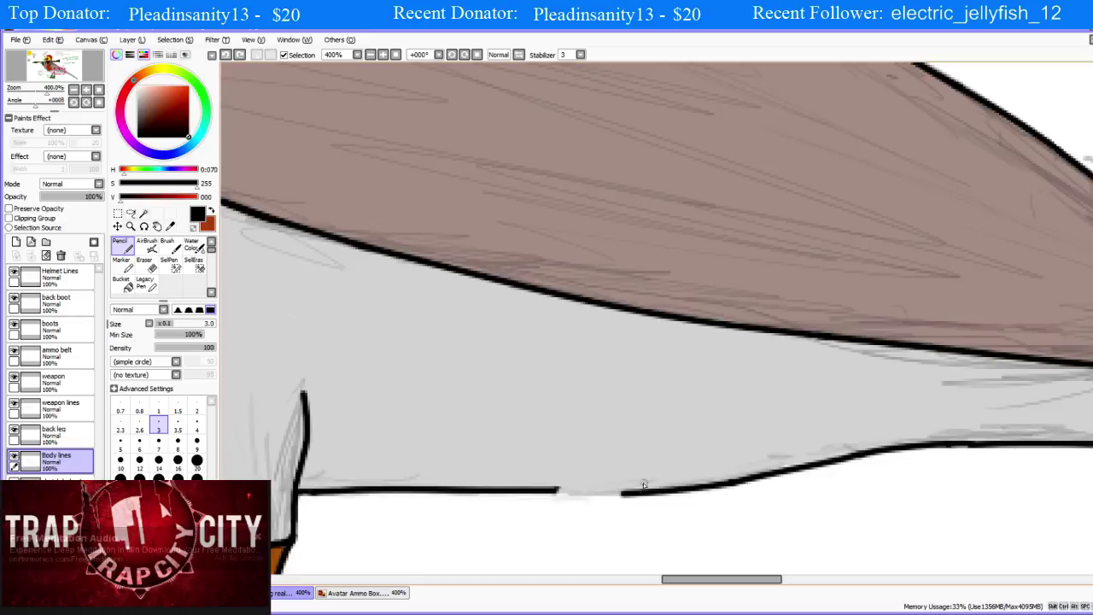
{"action": "key", "text": "ctrl+z"}
{"action": "left_click_drag", "start_coordinate": [622, 494], "coordinate": [521, 491]}
{"action": "key", "text": "ctrl+z"}
{"action": "left_click_drag", "start_coordinate": [619, 493], "coordinate": [539, 491]}
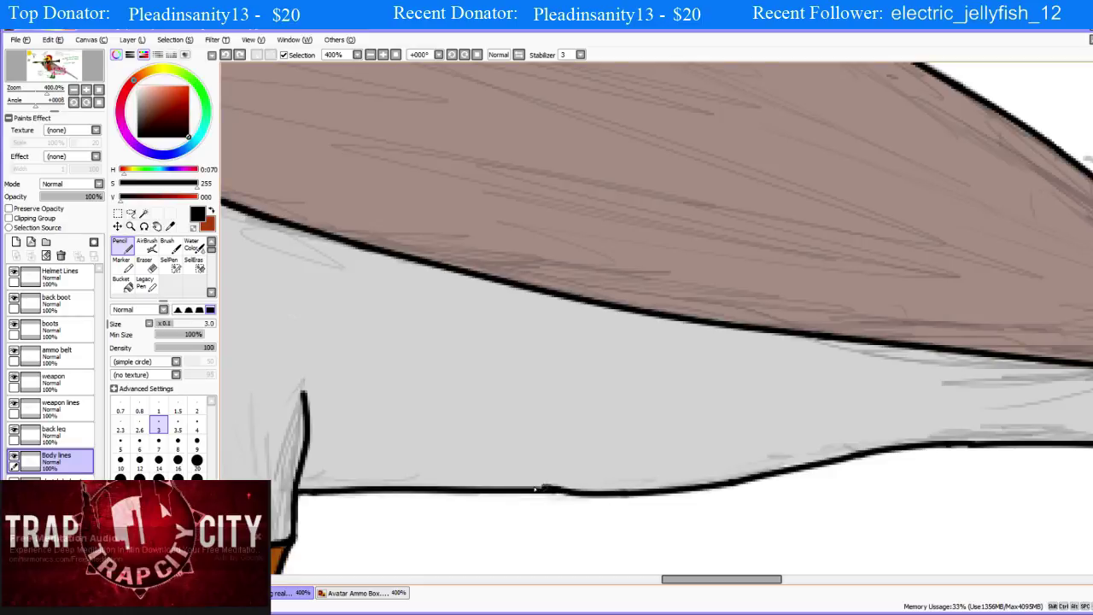
{"action": "key", "text": "ctrl+z"}
{"action": "left_click_drag", "start_coordinate": [620, 492], "coordinate": [519, 490]}
{"action": "key", "text": "ctrl+z"}
{"action": "left_click_drag", "start_coordinate": [620, 493], "coordinate": [521, 490]}
{"action": "key", "text": "ctrl+z"}
{"action": "left_click_drag", "start_coordinate": [623, 494], "coordinate": [522, 492]}
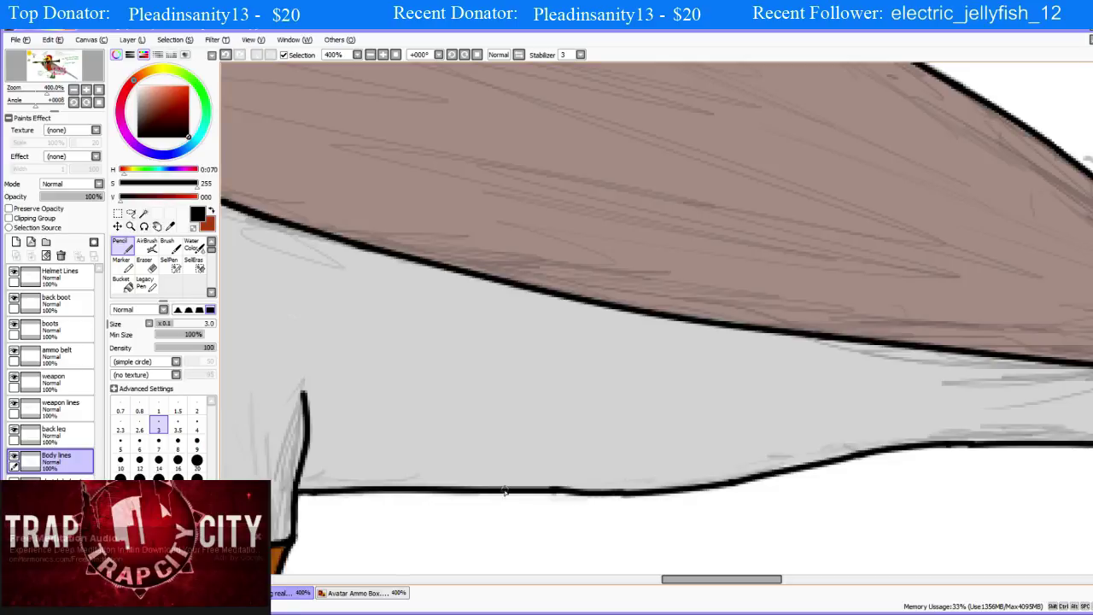
{"action": "key", "text": "ctrl+z"}
{"action": "left_click_drag", "start_coordinate": [619, 492], "coordinate": [523, 493]}
{"action": "key", "text": "ctrl+z"}
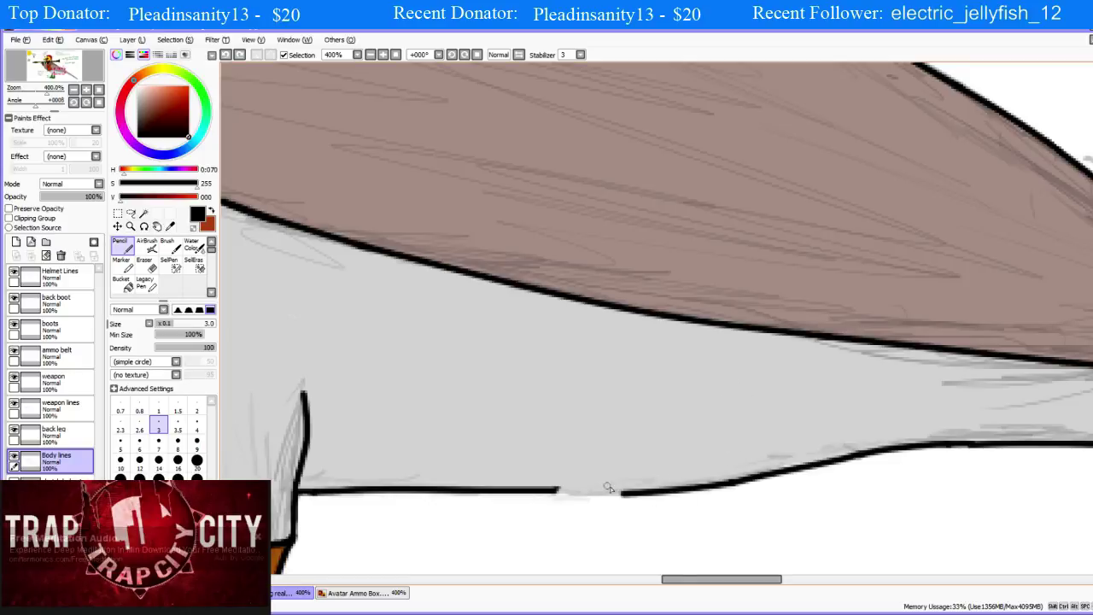
Try to close the belly gap in the opposite direction, from the leg-side end toward the tail.
{"action": "left_click_drag", "start_coordinate": [556, 491], "coordinate": [625, 497]}
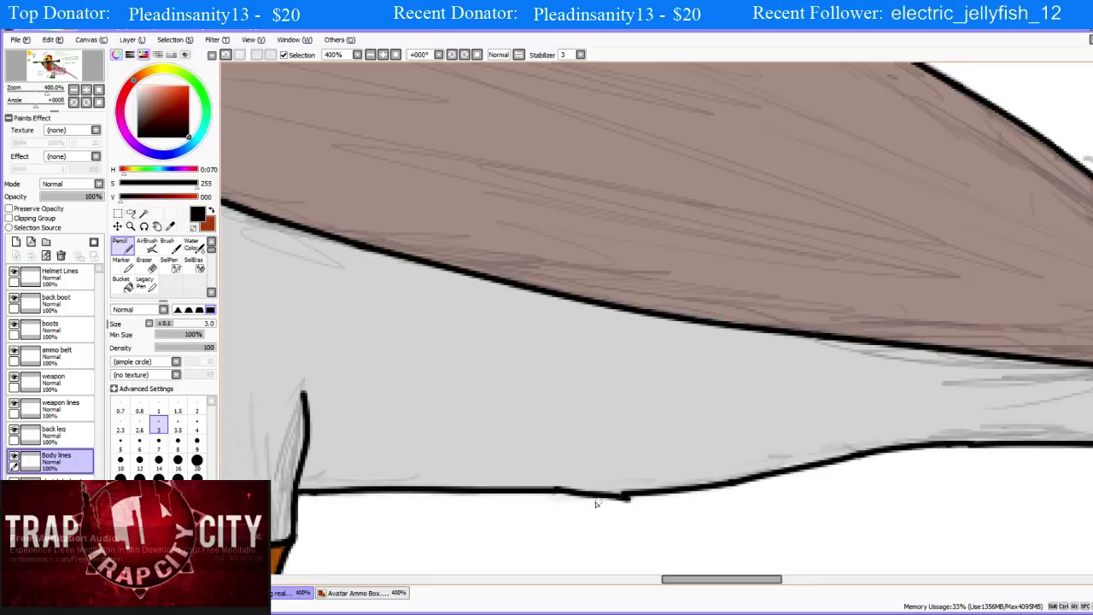
{"action": "key", "text": "ctrl+z"}
{"action": "left_click_drag", "start_coordinate": [555, 490], "coordinate": [625, 494]}
{"action": "key", "text": "ctrl+z"}
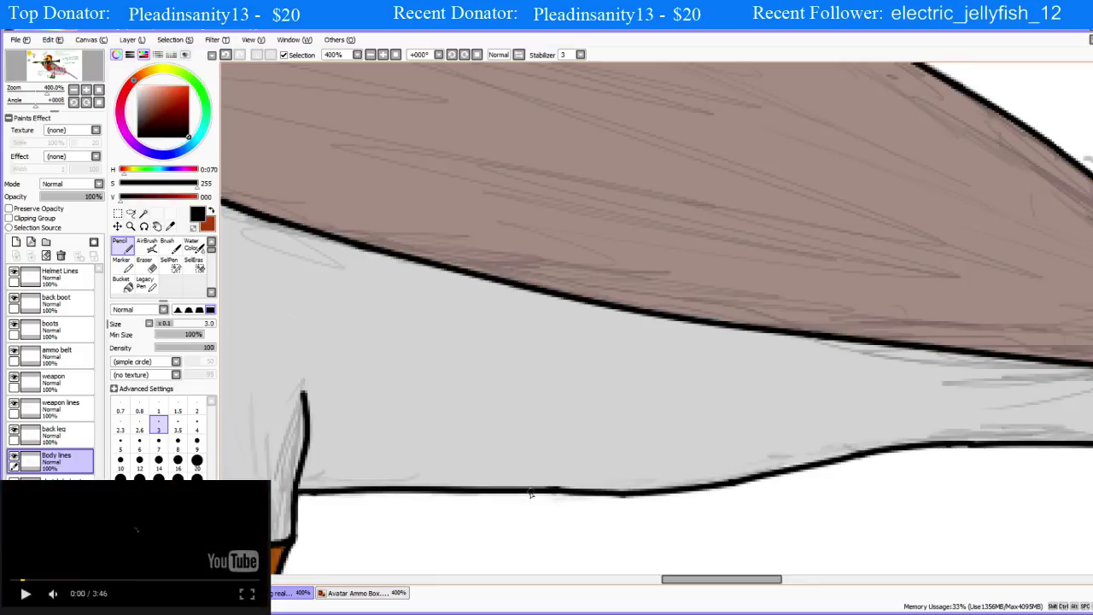
Try again to join the belly outline from its tail-side end toward the leg, varying the stroke's start and length.
{"action": "left_click_drag", "start_coordinate": [622, 497], "coordinate": [525, 492]}
{"action": "key", "text": "ctrl+z"}
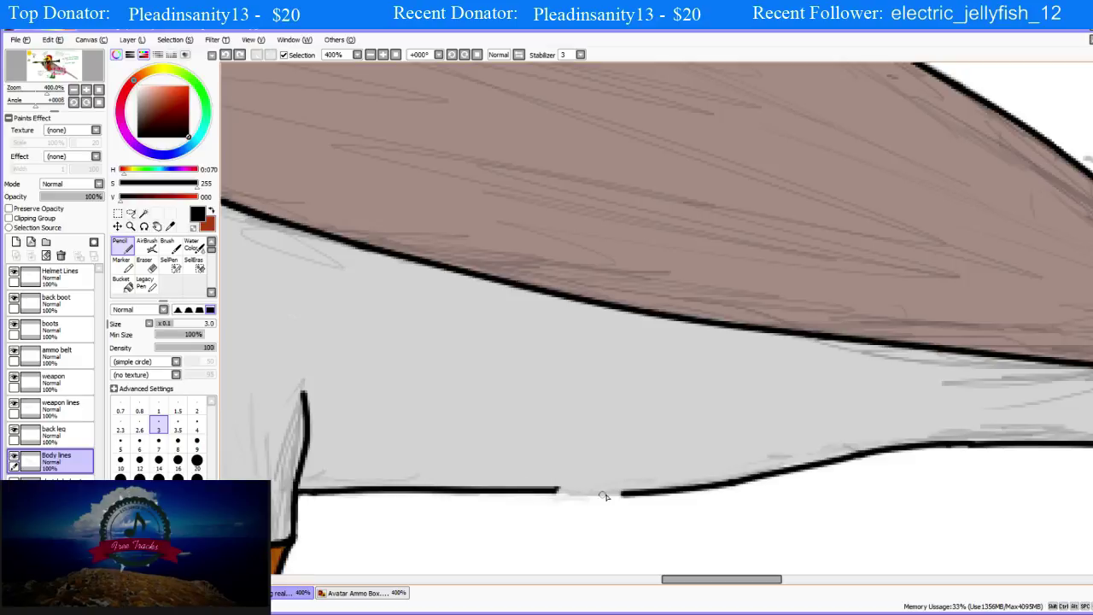
{"action": "left_click_drag", "start_coordinate": [622, 494], "coordinate": [556, 491]}
{"action": "key", "text": "ctrl+z"}
{"action": "left_click_drag", "start_coordinate": [603, 495], "coordinate": [531, 492]}
{"action": "key", "text": "ctrl+z"}
{"action": "left_click_drag", "start_coordinate": [622, 495], "coordinate": [543, 490]}
{"action": "key", "text": "ctrl+z"}
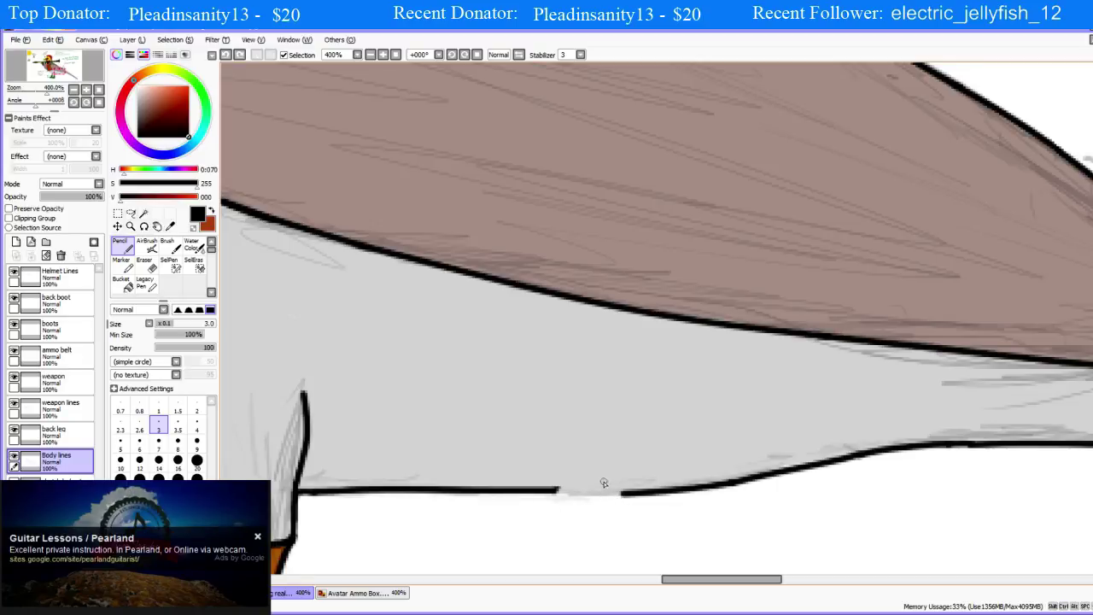
{"action": "left_click_drag", "start_coordinate": [622, 495], "coordinate": [531, 493]}
{"action": "key", "text": "ctrl+z"}
{"action": "key", "text": "ctrl+z"}
{"action": "mouse_move", "coordinate": [598, 495]}
{"action": "left_mouse_down"}
{"action": "mouse_move", "coordinate": [517, 496]}
{"action": "mouse_move", "coordinate": [620, 496]}
{"action": "mouse_move", "coordinate": [512, 500]}
{"action": "left_mouse_up"}
{"action": "key", "text": "ctrl+z"}
{"action": "key", "text": "ctrl+z"}
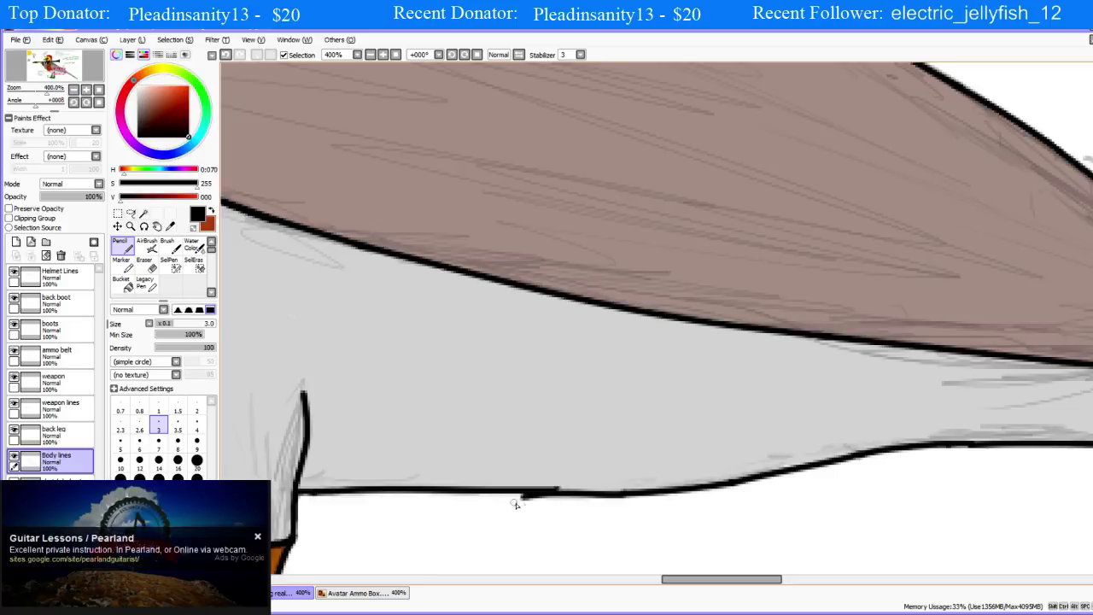
{"action": "key", "text": "ctrl+z"}
{"action": "left_click_drag", "start_coordinate": [621, 497], "coordinate": [549, 494]}
{"action": "key", "text": "ctrl+z"}
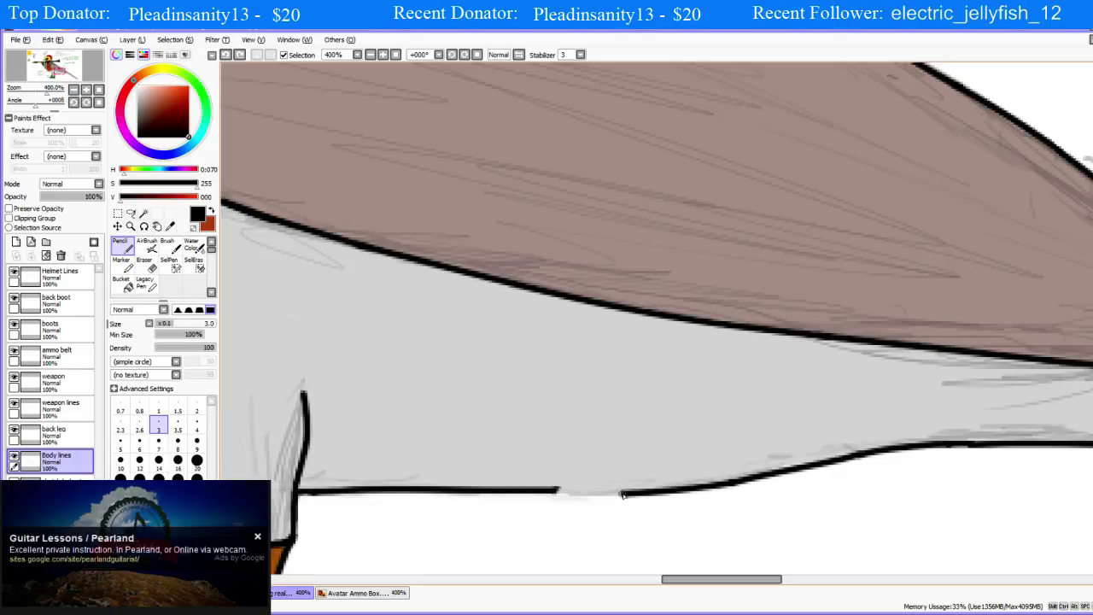
Close the belly outline with a short stroke from the tail-side end to the leg-side line, retrying until it joins smoothly.
{"action": "left_click_drag", "start_coordinate": [621, 496], "coordinate": [557, 493]}
{"action": "key", "text": "ctrl+z"}
{"action": "left_click_drag", "start_coordinate": [623, 495], "coordinate": [553, 493]}
{"action": "key", "text": "ctrl+z"}
{"action": "left_click_drag", "start_coordinate": [621, 495], "coordinate": [555, 493]}
{"action": "key", "text": "ctrl+z"}
{"action": "left_click_drag", "start_coordinate": [626, 494], "coordinate": [531, 493]}
{"action": "key", "text": "ctrl+z"}
{"action": "left_click_drag", "start_coordinate": [625, 494], "coordinate": [547, 493]}
{"action": "key", "text": "ctrl+z"}
{"action": "left_click_drag", "start_coordinate": [622, 495], "coordinate": [555, 493]}
Inspect the redrawn belly outline close up and against the whole bird to judge its curve.
{"action": "scroll", "coordinate": [666, 462], "scroll_direction": "down", "scroll_amount": 5}
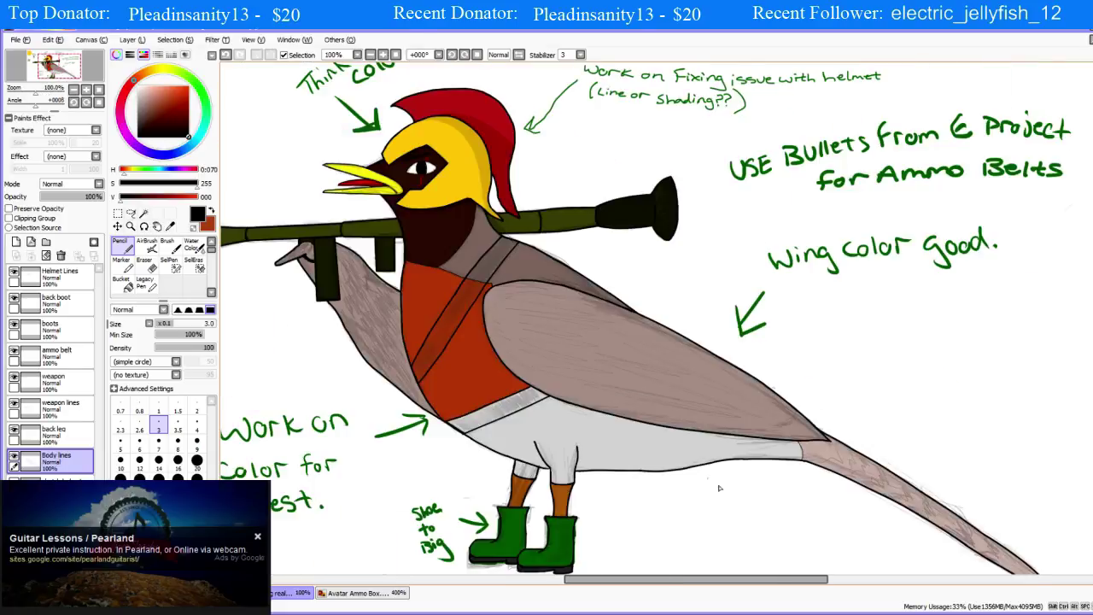
{"action": "scroll", "coordinate": [750, 481], "scroll_direction": "up", "scroll_amount": 1}
{"action": "scroll", "coordinate": [744, 480], "scroll_direction": "up", "scroll_amount": 3}
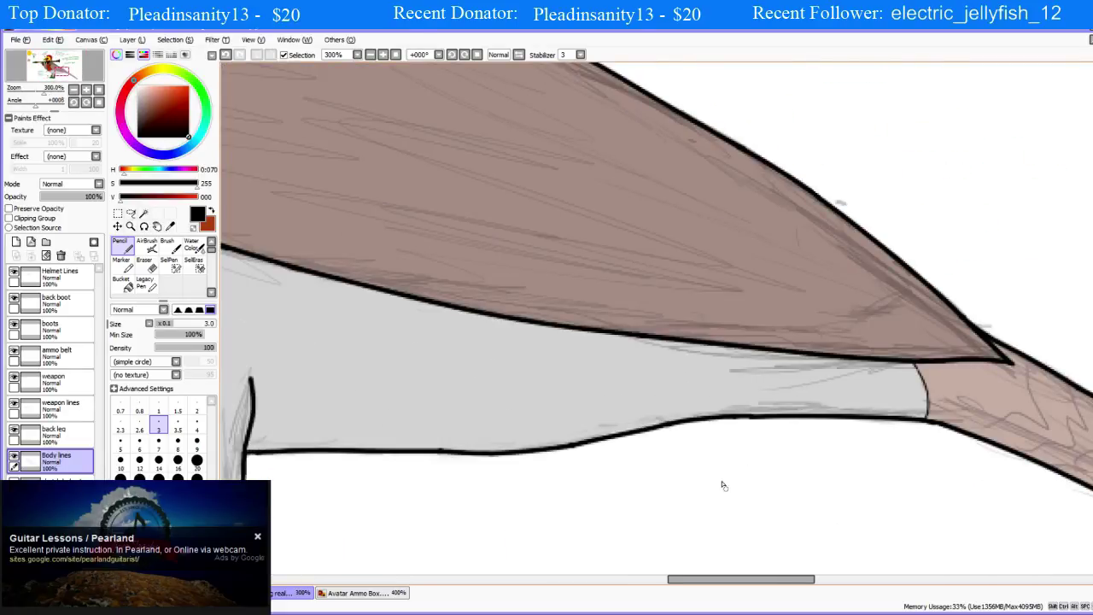
{"action": "scroll", "coordinate": [751, 483], "scroll_direction": "down", "scroll_amount": 4}
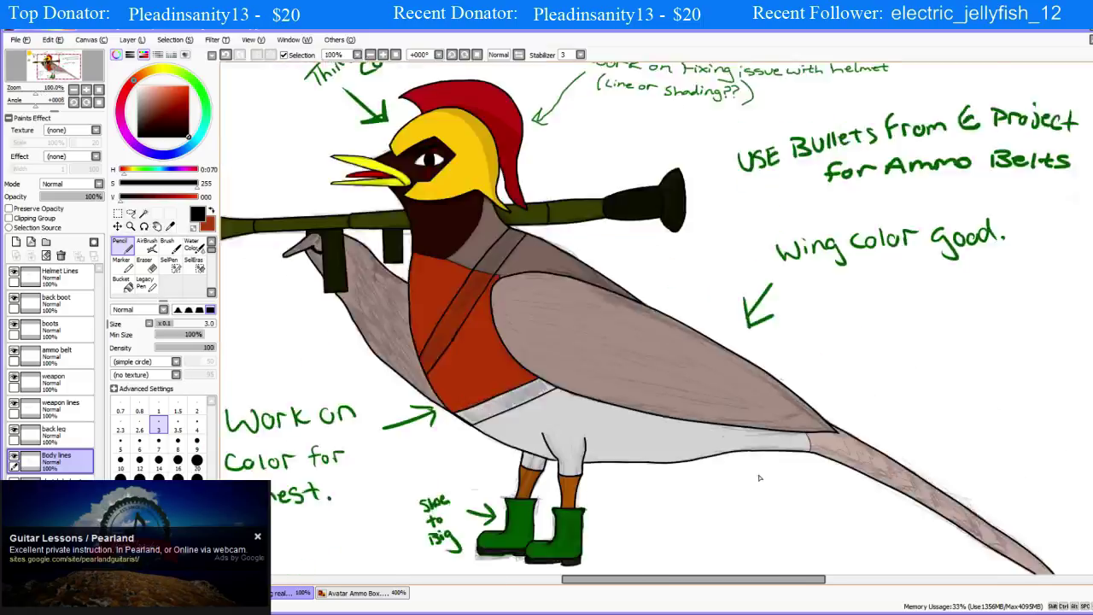
{"action": "scroll", "coordinate": [758, 485], "scroll_direction": "up", "scroll_amount": 5}
{"action": "scroll", "coordinate": [678, 471], "scroll_direction": "down", "scroll_amount": 5}
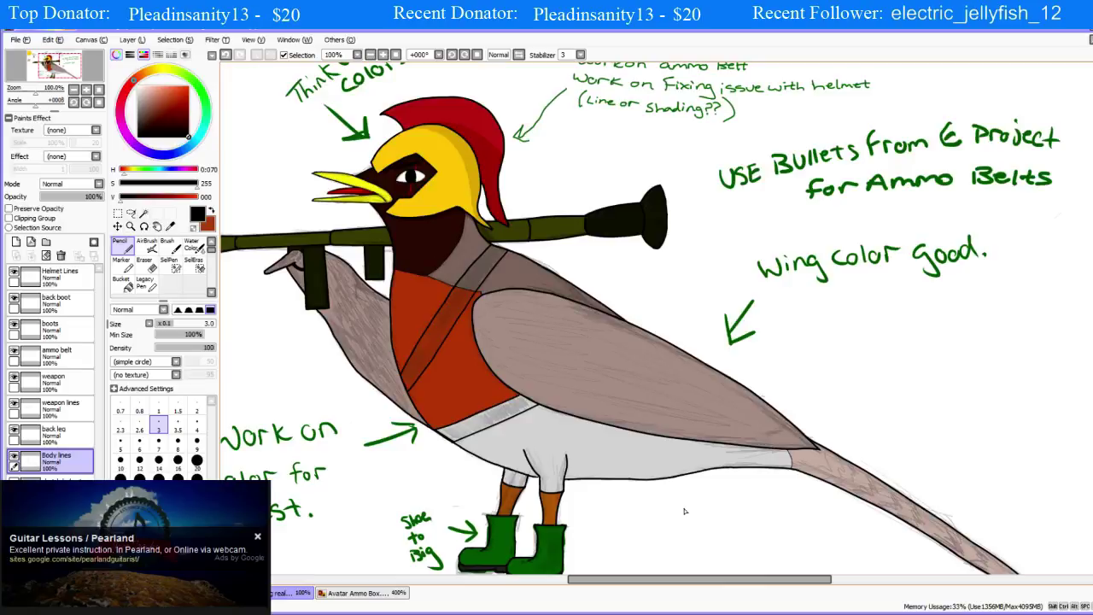
{"action": "scroll", "coordinate": [679, 516], "scroll_direction": "down", "scroll_amount": 2}
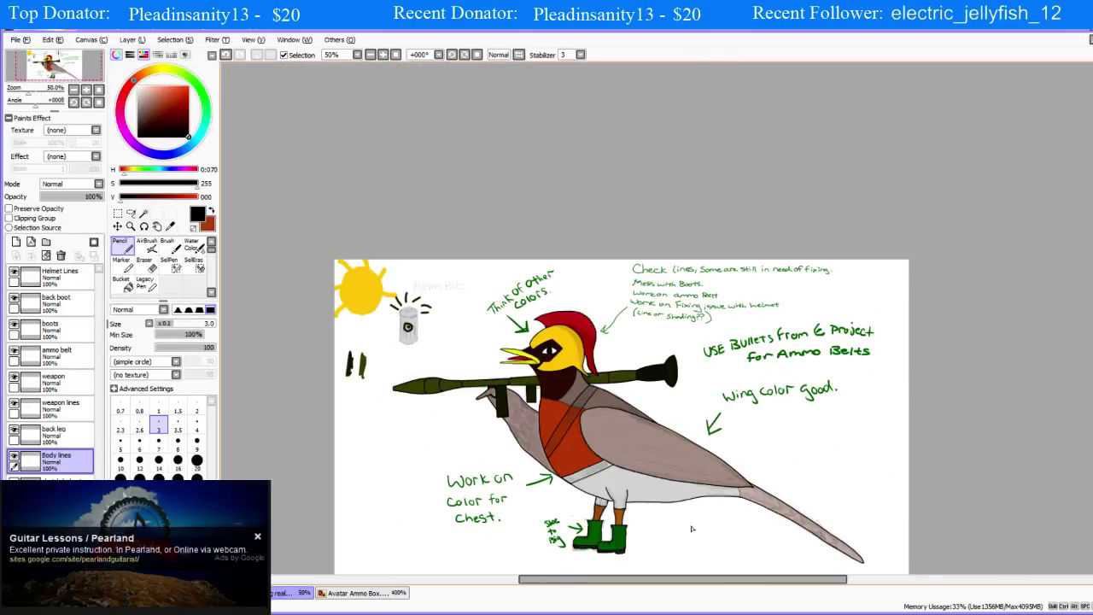
{"action": "scroll", "coordinate": [692, 528], "scroll_direction": "up", "scroll_amount": 5}
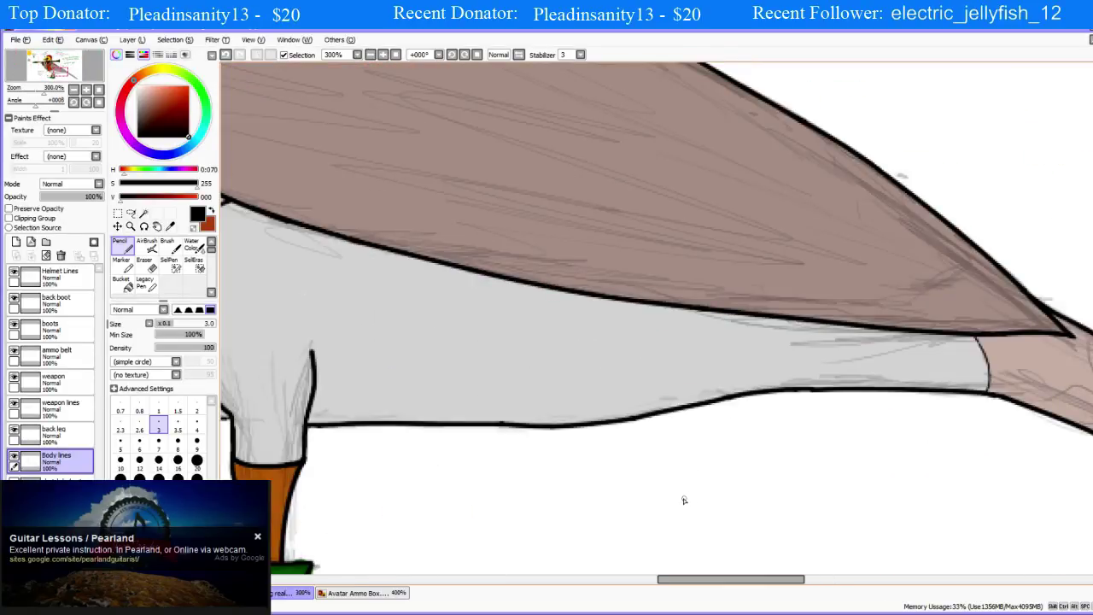
Examine the belly outline between the front leg and the tail, both close up and against the whole bird.
{"action": "scroll", "coordinate": [683, 499], "scroll_direction": "down", "scroll_amount": 5}
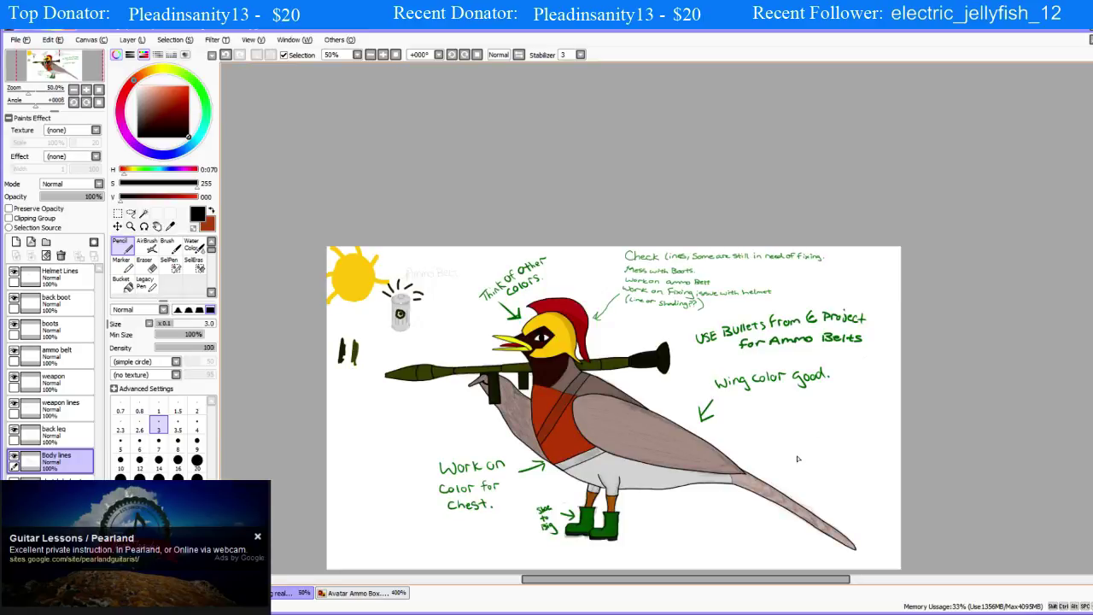
{"action": "scroll", "coordinate": [798, 458], "scroll_direction": "up", "scroll_amount": 2}
{"action": "scroll", "coordinate": [795, 357], "scroll_direction": "down", "scroll_amount": 3}
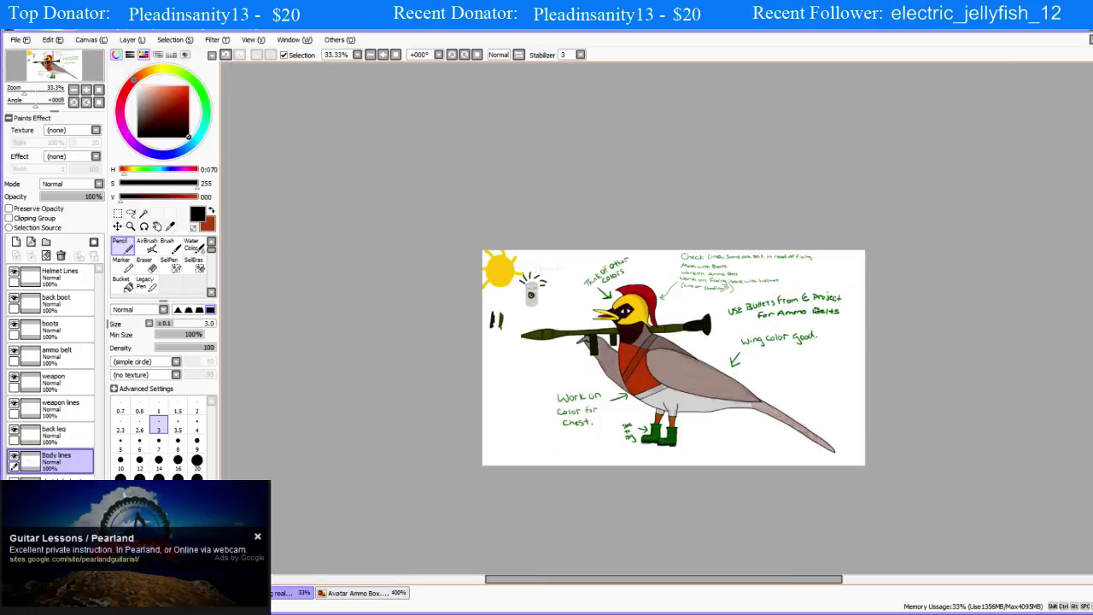
{"action": "scroll", "coordinate": [769, 371], "scroll_direction": "up", "scroll_amount": 5}
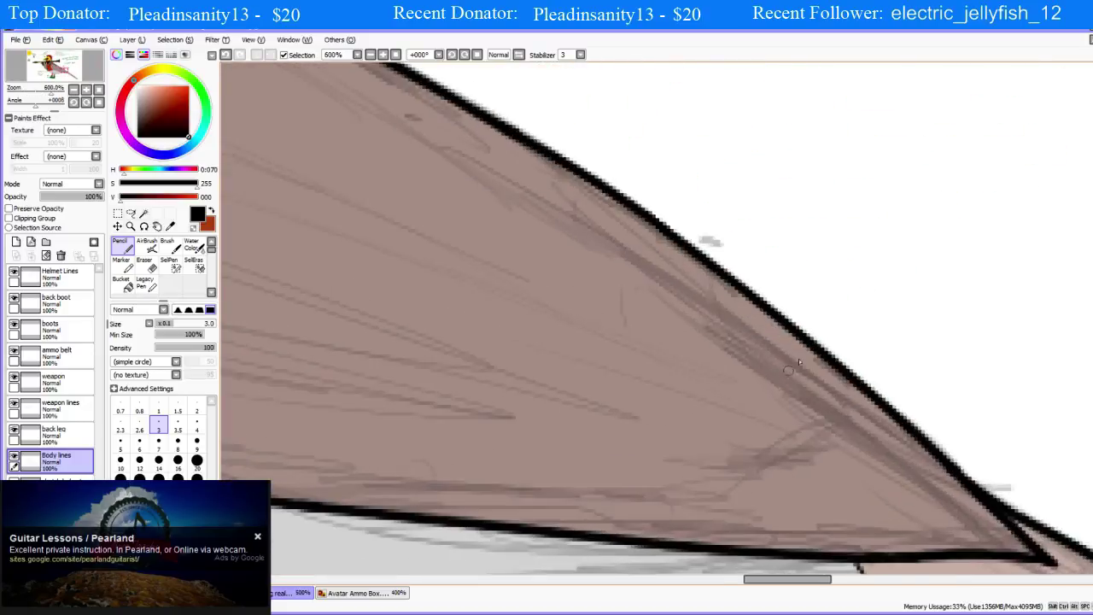
{"action": "scroll", "coordinate": [798, 359], "scroll_direction": "down", "scroll_amount": 4}
{"action": "scroll", "coordinate": [848, 357], "scroll_direction": "up", "scroll_amount": 5}
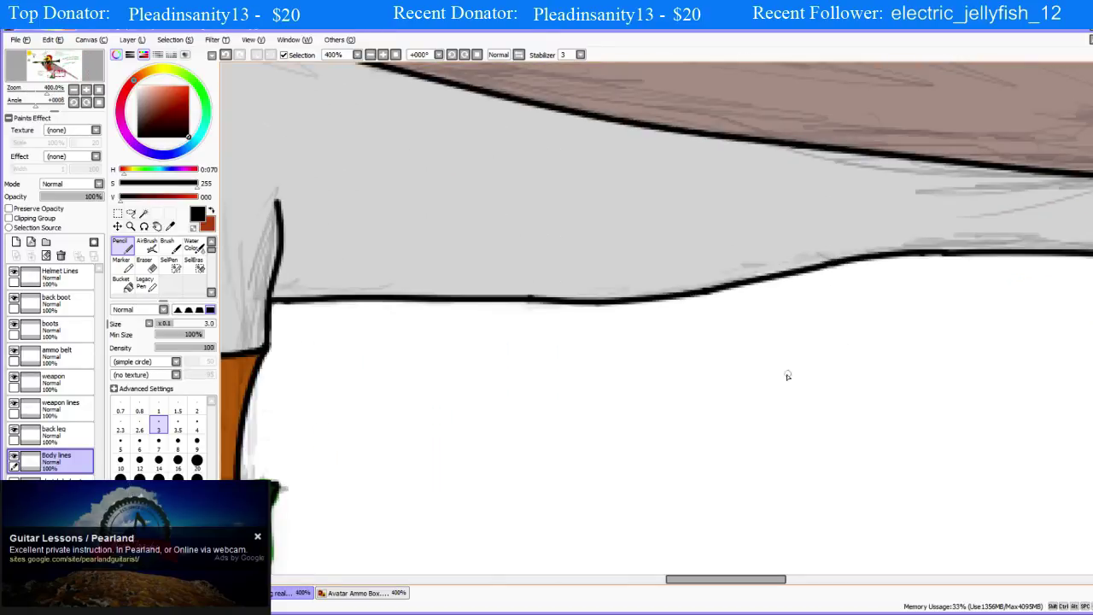
{"action": "scroll", "coordinate": [785, 384], "scroll_direction": "up", "scroll_amount": 2}
{"action": "scroll", "coordinate": [788, 384], "scroll_direction": "down", "scroll_amount": 5}
{"action": "scroll", "coordinate": [854, 405], "scroll_direction": "up", "scroll_amount": 3}
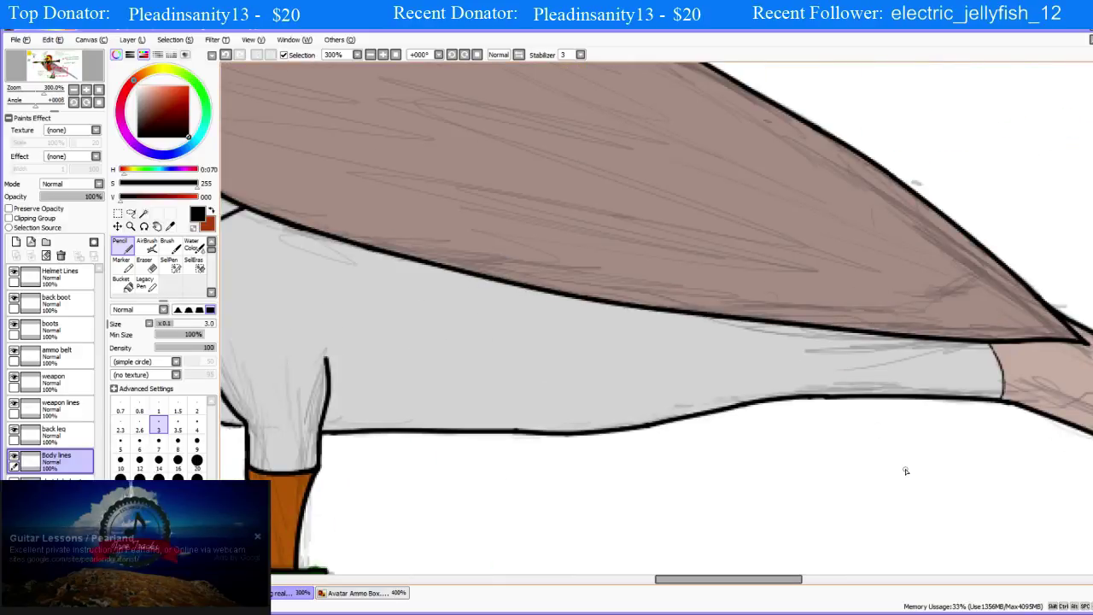
{"action": "scroll", "coordinate": [754, 381], "scroll_direction": "up", "scroll_amount": 1}
{"action": "scroll", "coordinate": [769, 401], "scroll_direction": "down", "scroll_amount": 2}
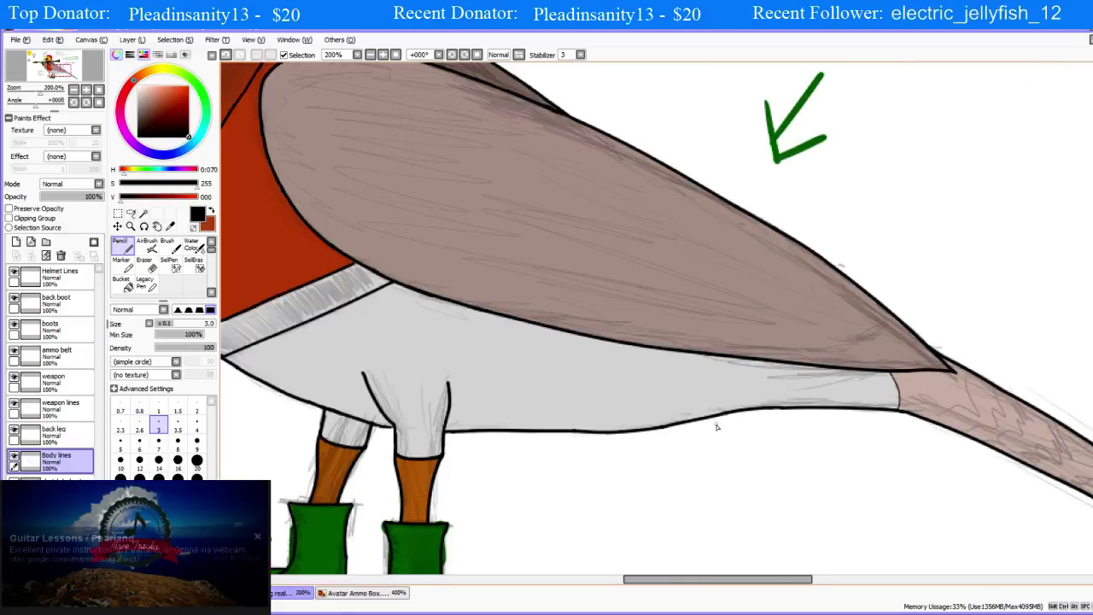
{"action": "scroll", "coordinate": [825, 342], "scroll_direction": "up", "scroll_amount": 2}
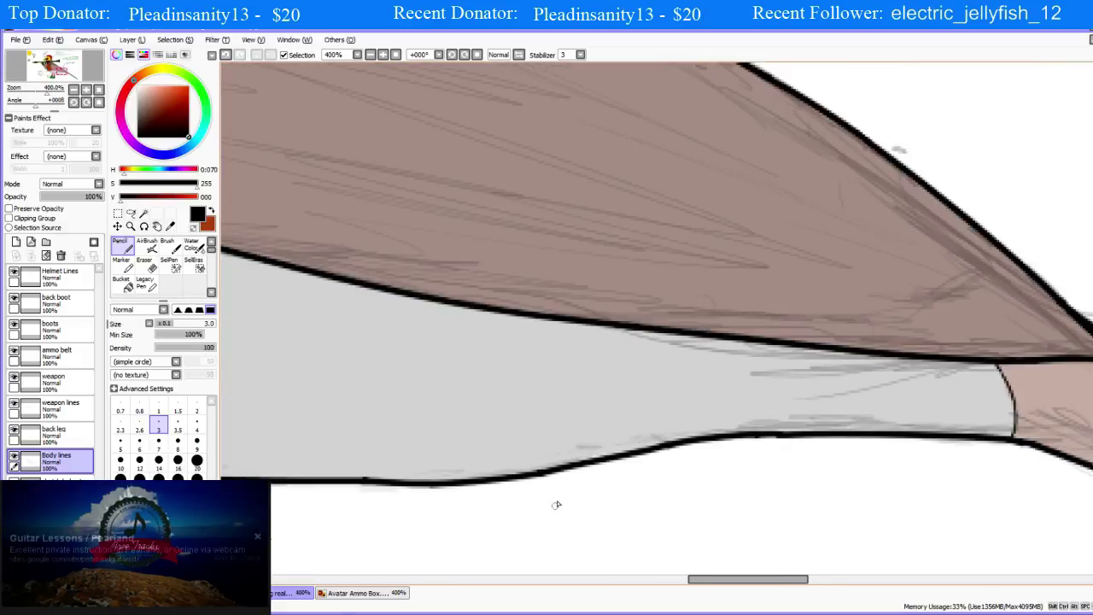
{"action": "scroll", "coordinate": [390, 498], "scroll_direction": "down", "scroll_amount": 1}
{"action": "scroll", "coordinate": [384, 489], "scroll_direction": "up", "scroll_amount": 2}
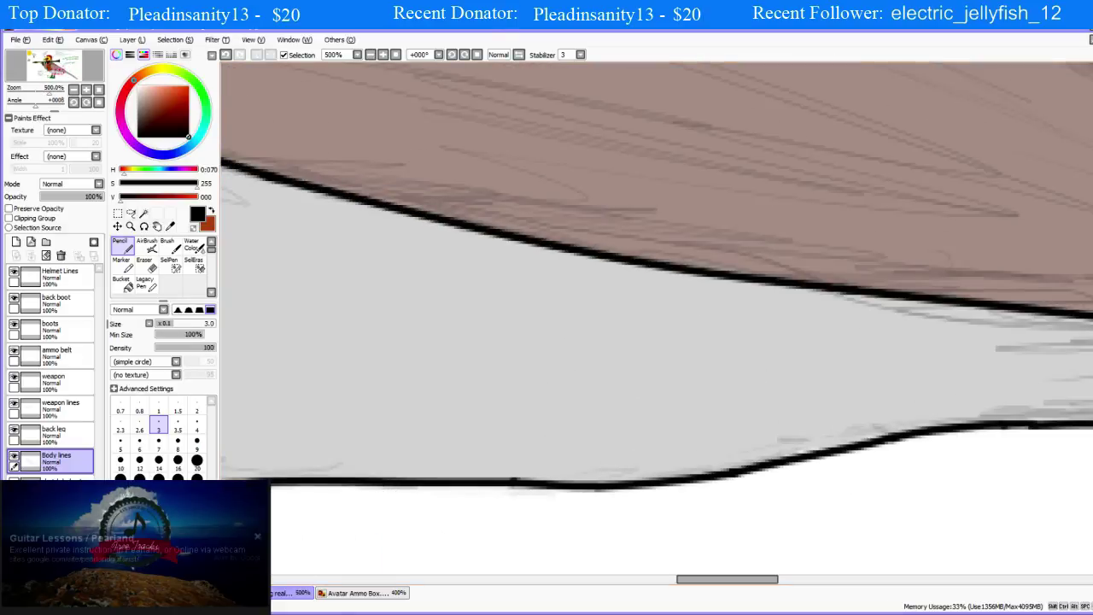
Smooth the small step in the belly outline behind the front leg with a short black size 3 pencil stroke.
{"action": "key", "text": "e"}
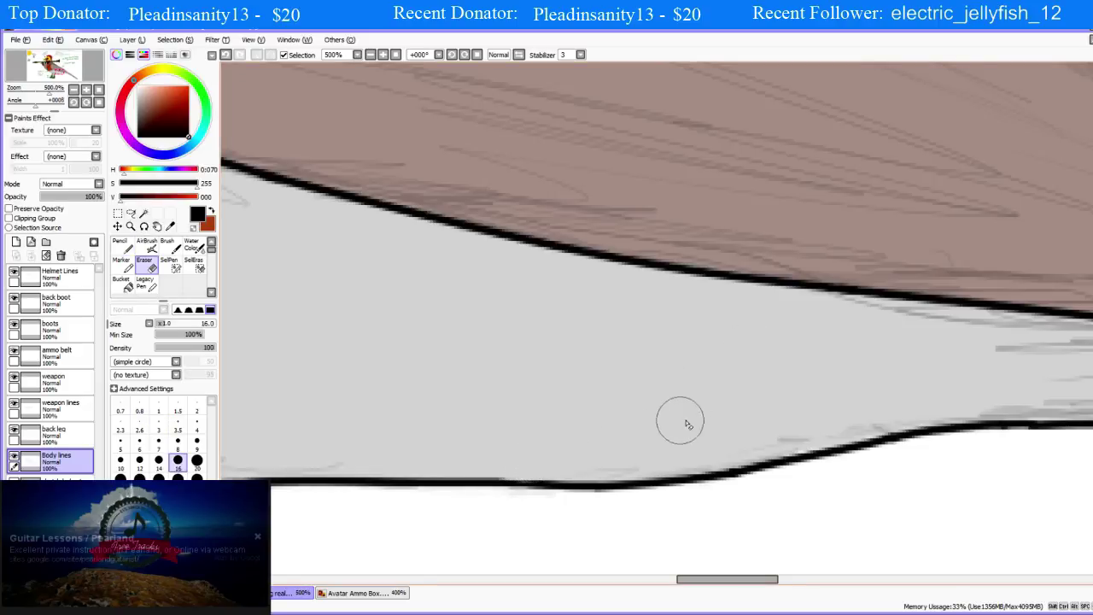
{"action": "scroll", "coordinate": [503, 428], "scroll_direction": "down", "scroll_amount": 5}
{"action": "scroll", "coordinate": [502, 429], "scroll_direction": "up", "scroll_amount": 3}
{"action": "key", "text": "n"}
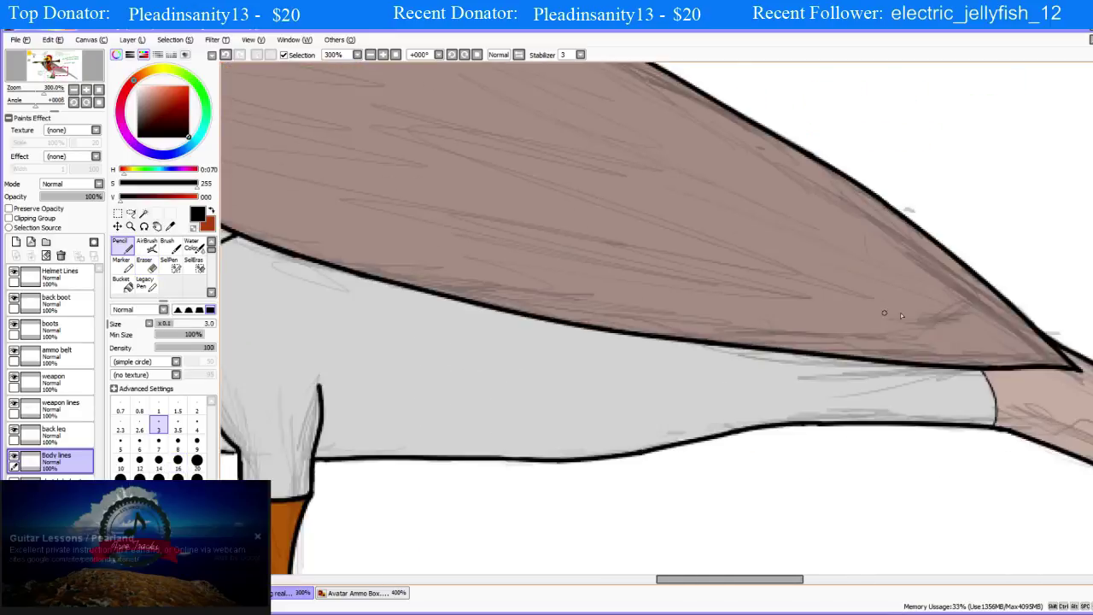
{"action": "scroll", "coordinate": [899, 312], "scroll_direction": "up", "scroll_amount": 6}
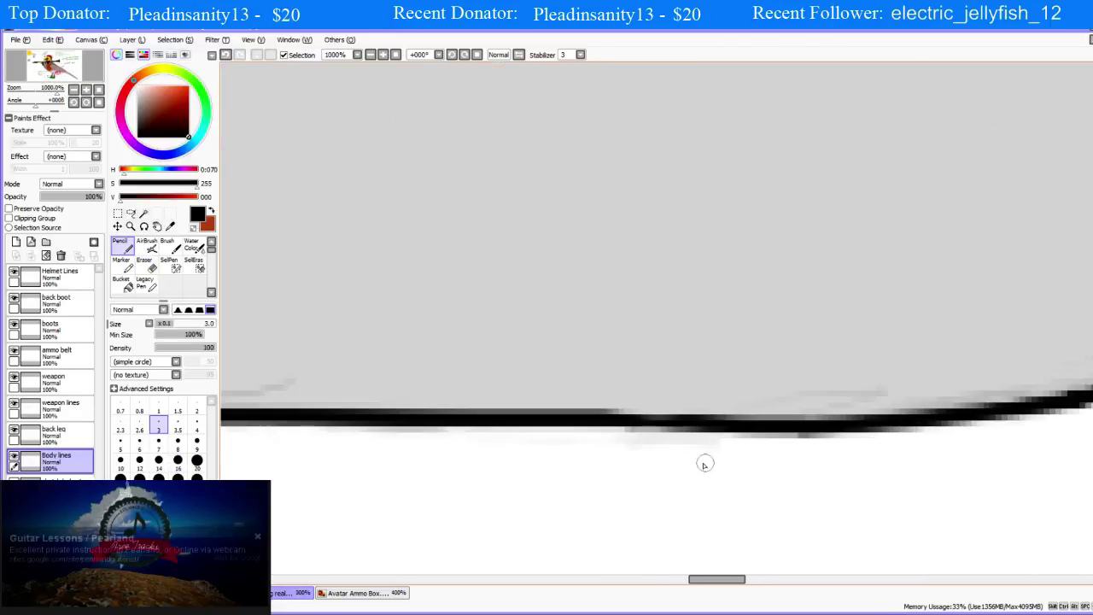
{"action": "left_click_drag", "start_coordinate": [609, 418], "coordinate": [693, 427]}
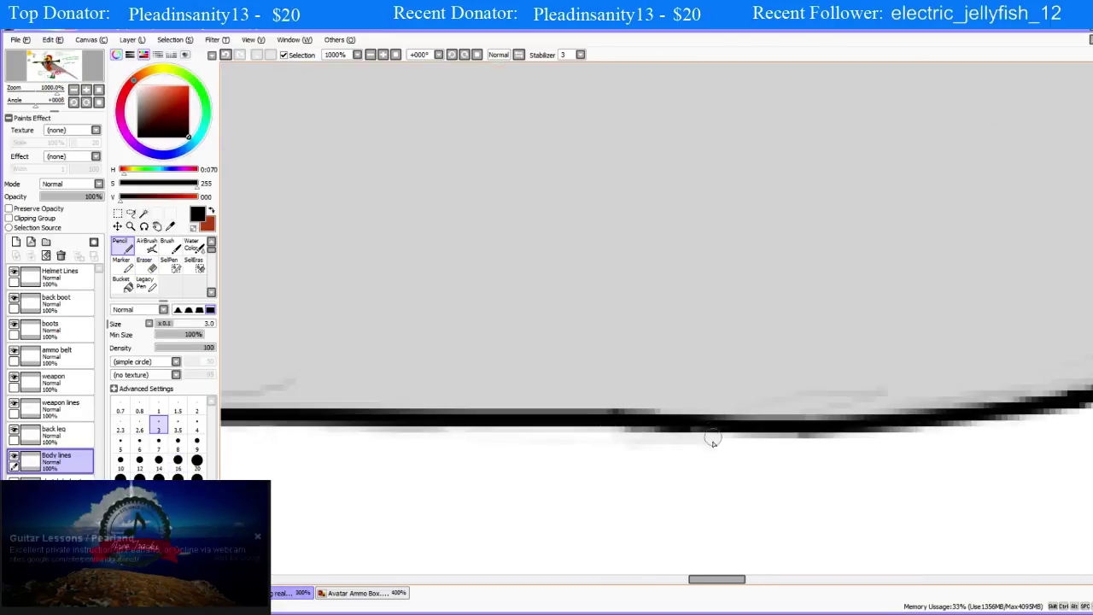
Darken and even out the short belly line between the two legs with a pencil stroke from the front leg to the back leg.
{"action": "scroll", "coordinate": [703, 500], "scroll_direction": "down", "scroll_amount": 9}
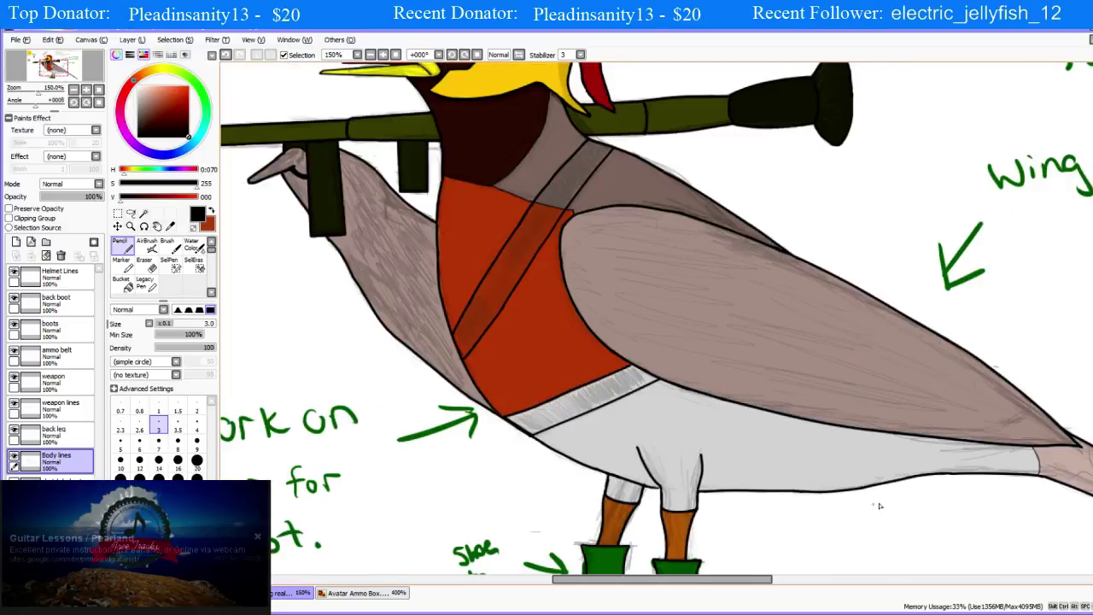
{"action": "scroll", "coordinate": [880, 505], "scroll_direction": "down", "scroll_amount": 2}
{"action": "scroll", "coordinate": [925, 491], "scroll_direction": "up", "scroll_amount": 5}
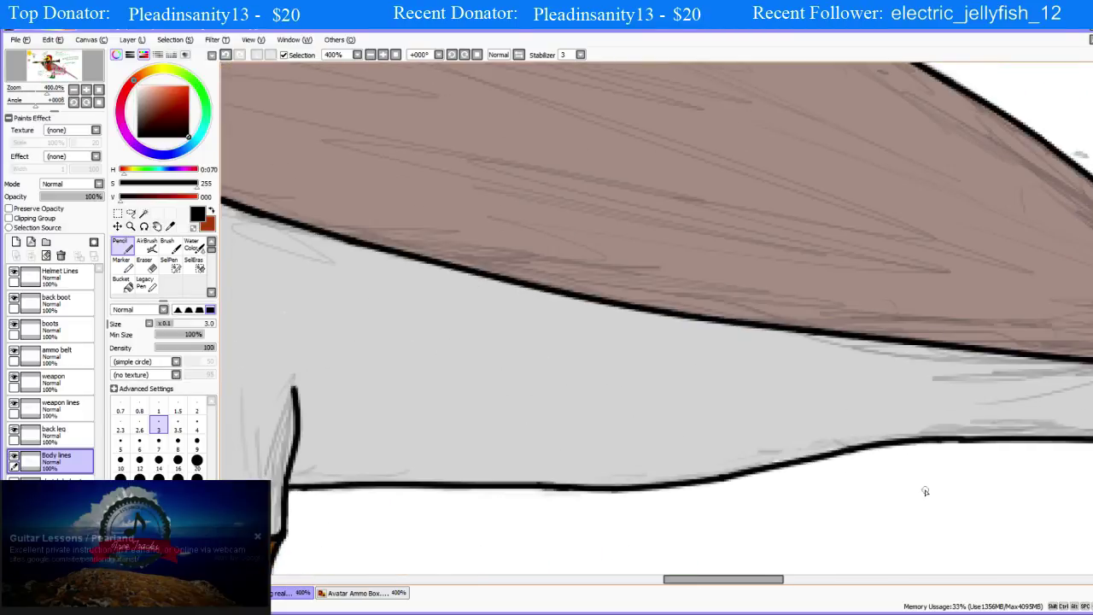
{"action": "scroll", "coordinate": [924, 491], "scroll_direction": "down", "scroll_amount": 3}
{"action": "scroll", "coordinate": [987, 516], "scroll_direction": "down", "scroll_amount": 4}
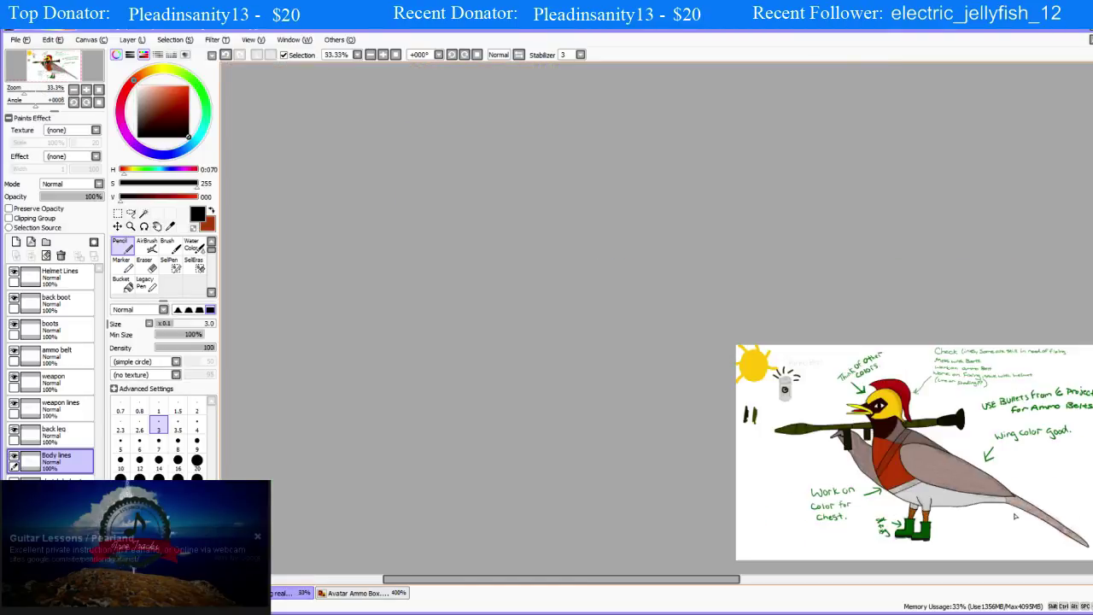
{"action": "scroll", "coordinate": [1028, 515], "scroll_direction": "up", "scroll_amount": 6}
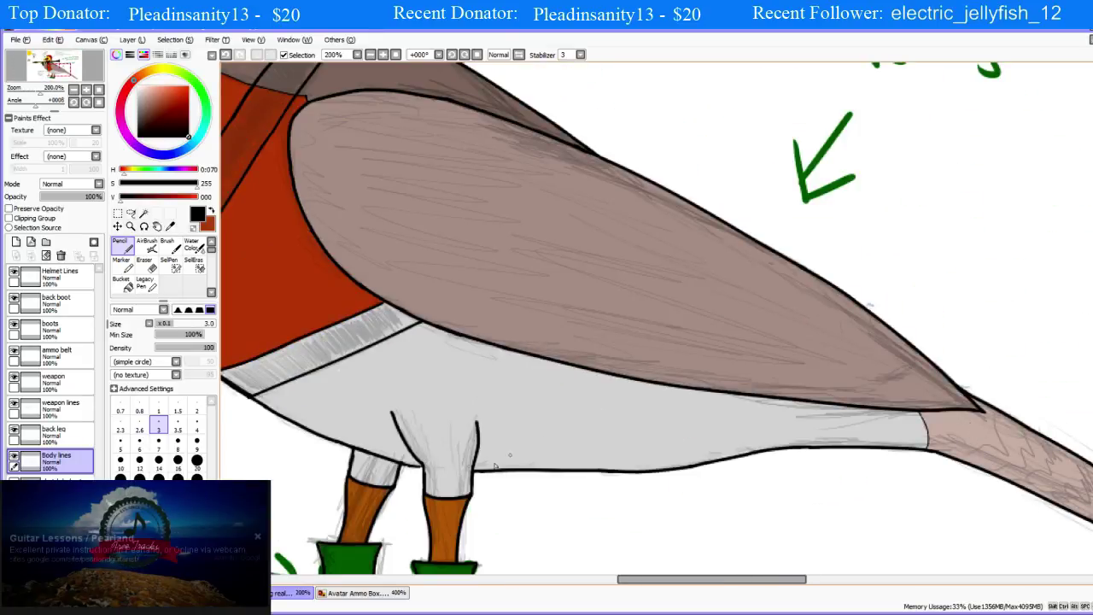
{"action": "scroll", "coordinate": [410, 457], "scroll_direction": "up", "scroll_amount": 4}
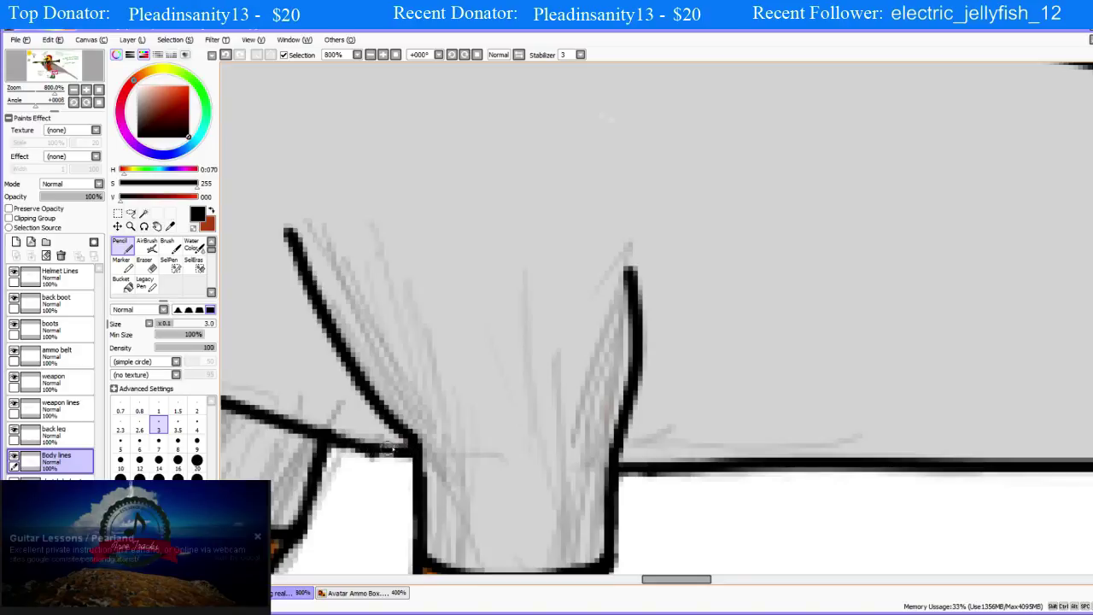
{"action": "left_click_drag", "start_coordinate": [394, 446], "coordinate": [316, 447]}
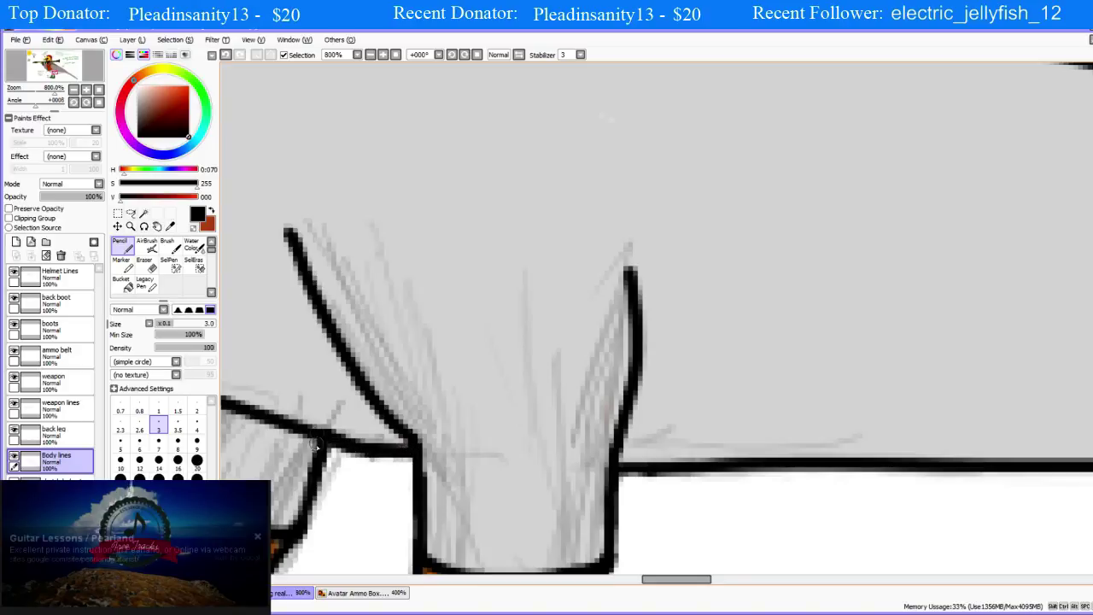
Touch up the end of the belly line where it meets the front leg with a tiny black pencil stroke.
{"action": "scroll", "coordinate": [316, 445], "scroll_direction": "down", "scroll_amount": 8}
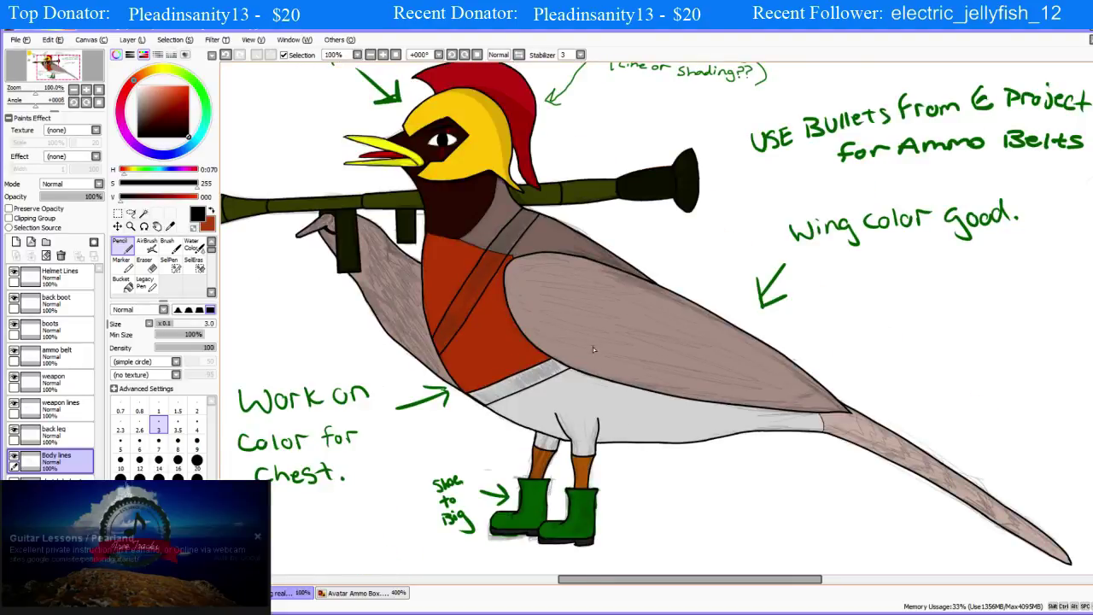
{"action": "scroll", "coordinate": [561, 445], "scroll_direction": "up", "scroll_amount": 6}
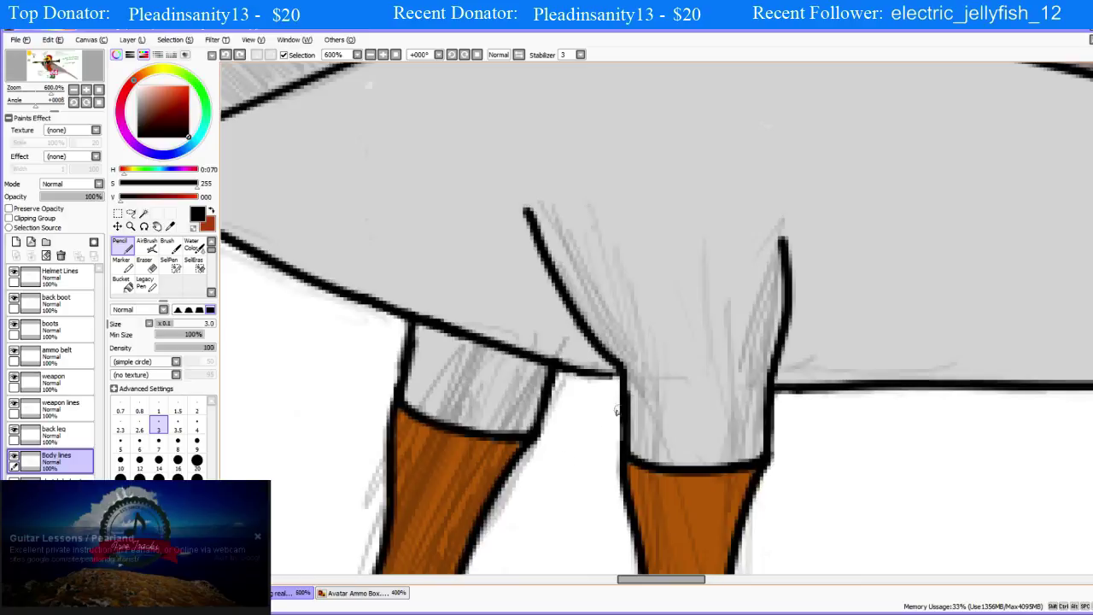
{"action": "scroll", "coordinate": [603, 401], "scroll_direction": "up", "scroll_amount": 3}
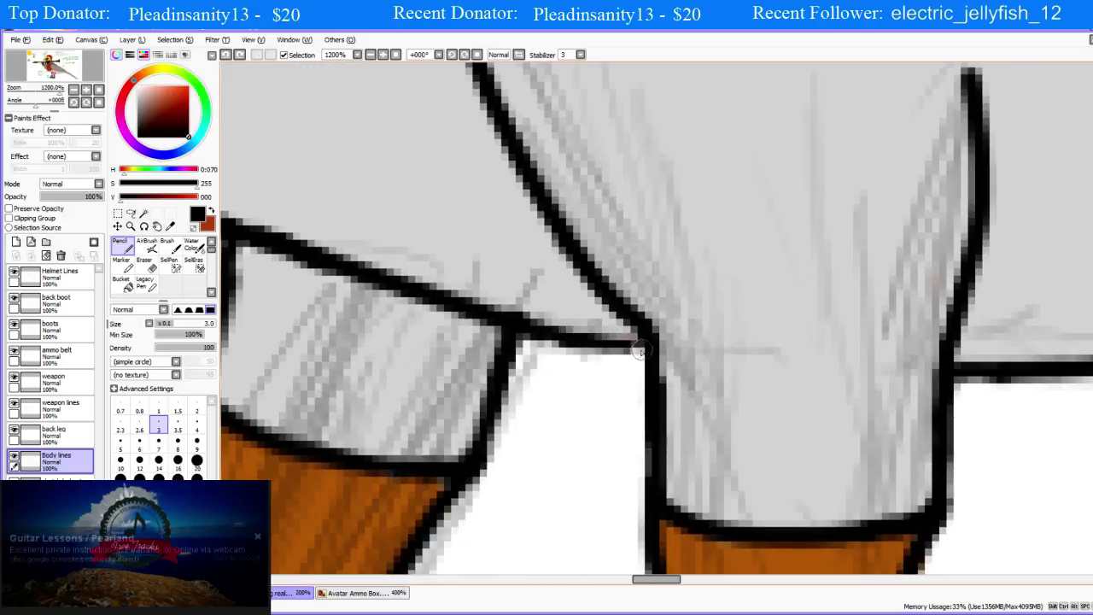
{"action": "left_click_drag", "start_coordinate": [641, 348], "coordinate": [628, 346]}
{"action": "scroll", "coordinate": [590, 412], "scroll_direction": "down", "scroll_amount": 3}
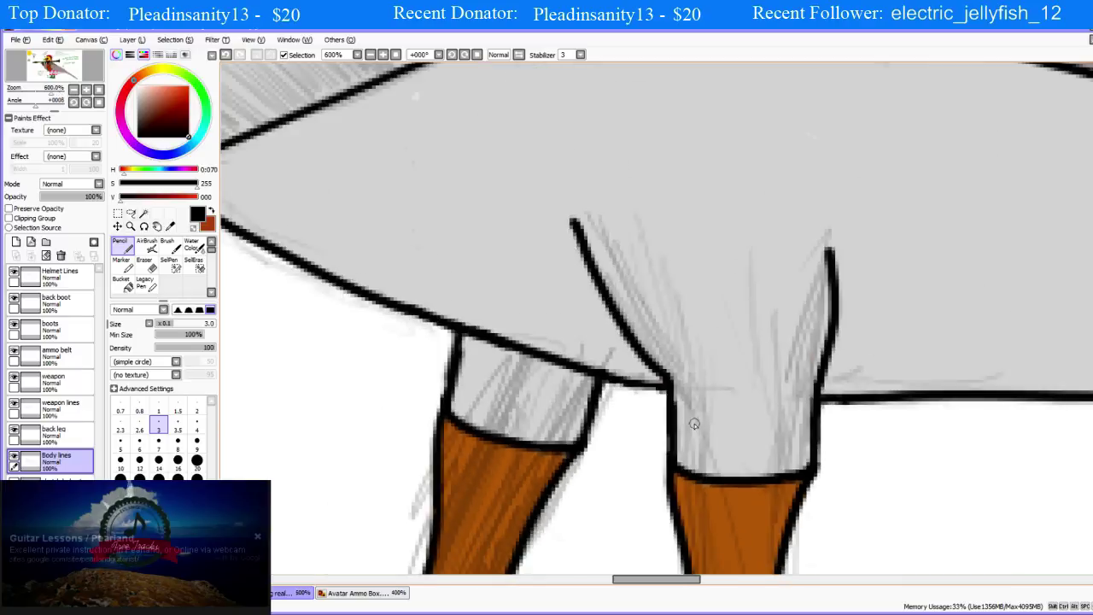
Check the belly line around both legs at close range and undo the last pencil touch-up.
{"action": "scroll", "coordinate": [637, 428], "scroll_direction": "down", "scroll_amount": 1}
{"action": "scroll", "coordinate": [636, 427], "scroll_direction": "up", "scroll_amount": 1}
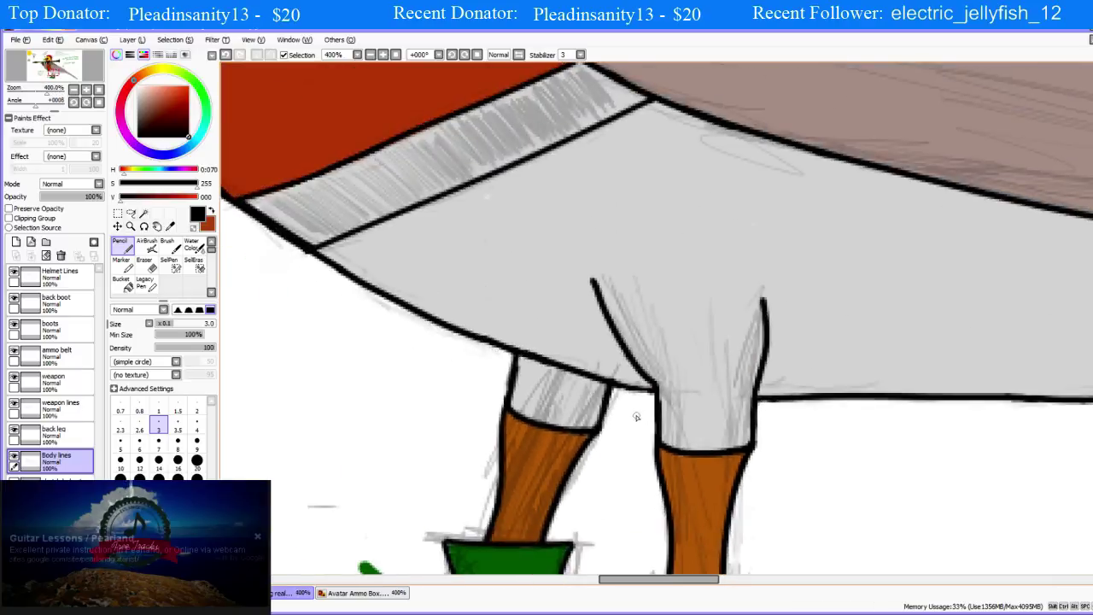
{"action": "scroll", "coordinate": [629, 415], "scroll_direction": "up", "scroll_amount": 2}
{"action": "scroll", "coordinate": [628, 403], "scroll_direction": "up", "scroll_amount": 1}
{"action": "scroll", "coordinate": [627, 401], "scroll_direction": "down", "scroll_amount": 4}
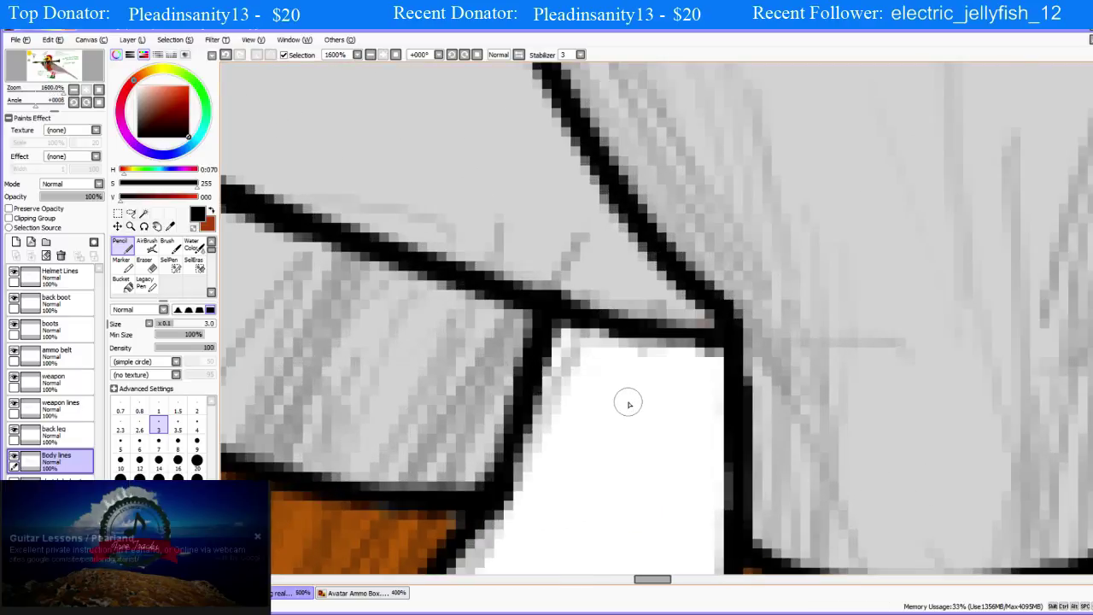
{"action": "scroll", "coordinate": [620, 414], "scroll_direction": "down", "scroll_amount": 3}
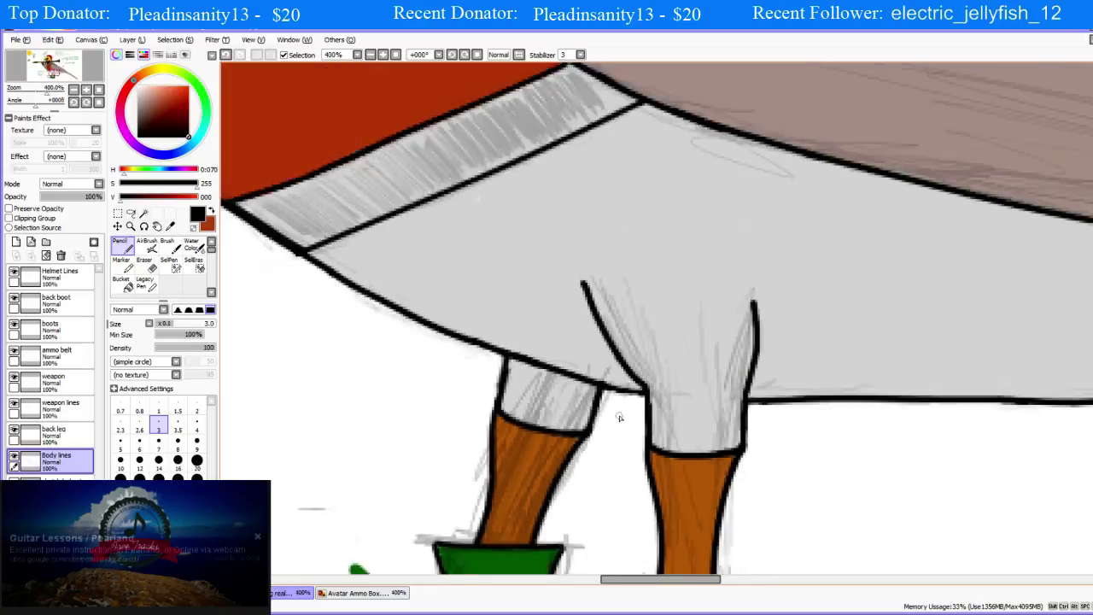
{"action": "scroll", "coordinate": [610, 402], "scroll_direction": "up", "scroll_amount": 4}
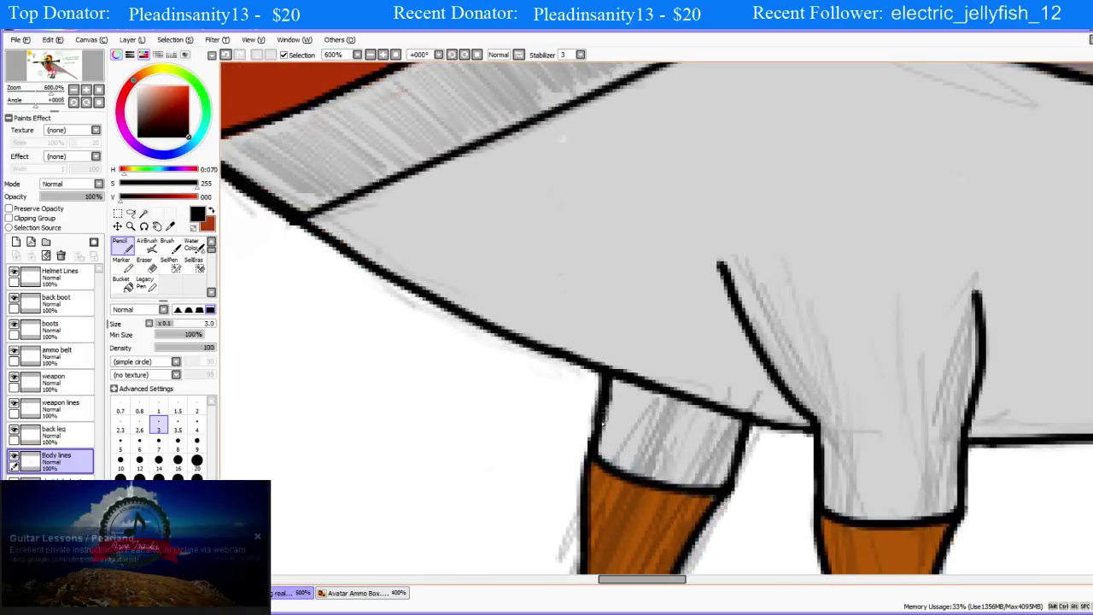
{"action": "scroll", "coordinate": [595, 442], "scroll_direction": "down", "scroll_amount": 3}
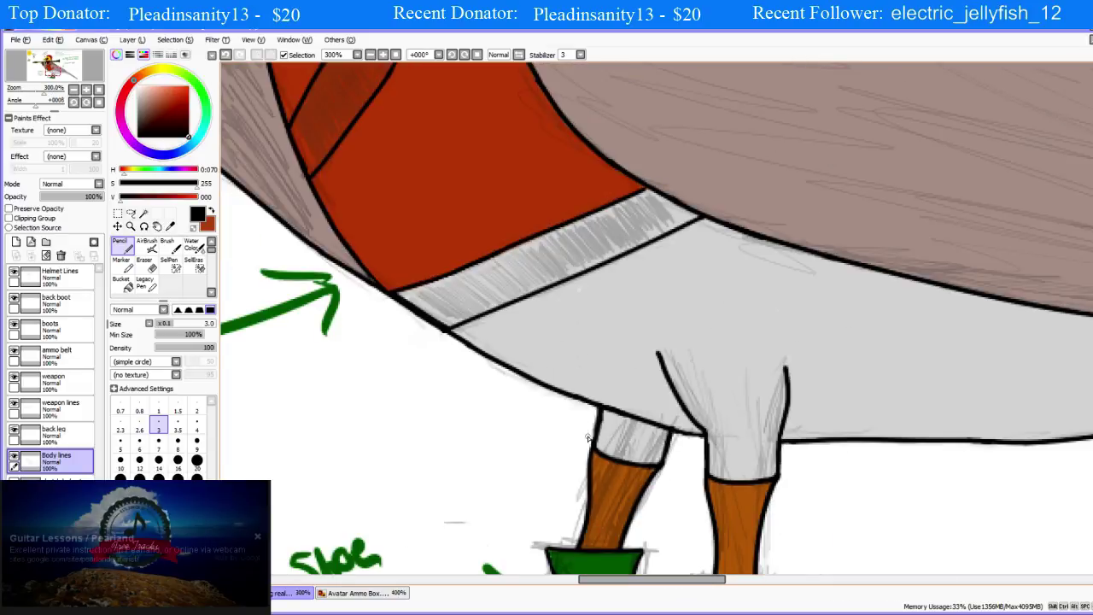
{"action": "key", "text": "ctrl+z"}
{"action": "scroll", "coordinate": [592, 441], "scroll_direction": "down", "scroll_amount": 4}
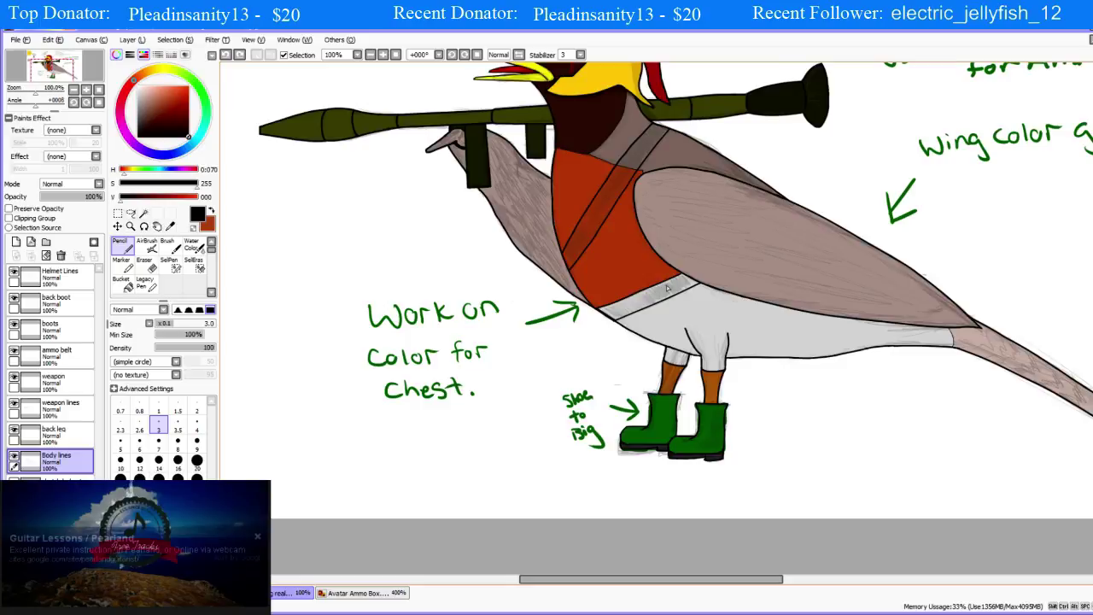
Examine the helmet, face and neck lines close up and within the whole bird for spots needing cleanup.
{"action": "scroll", "coordinate": [647, 237], "scroll_direction": "down", "scroll_amount": 3}
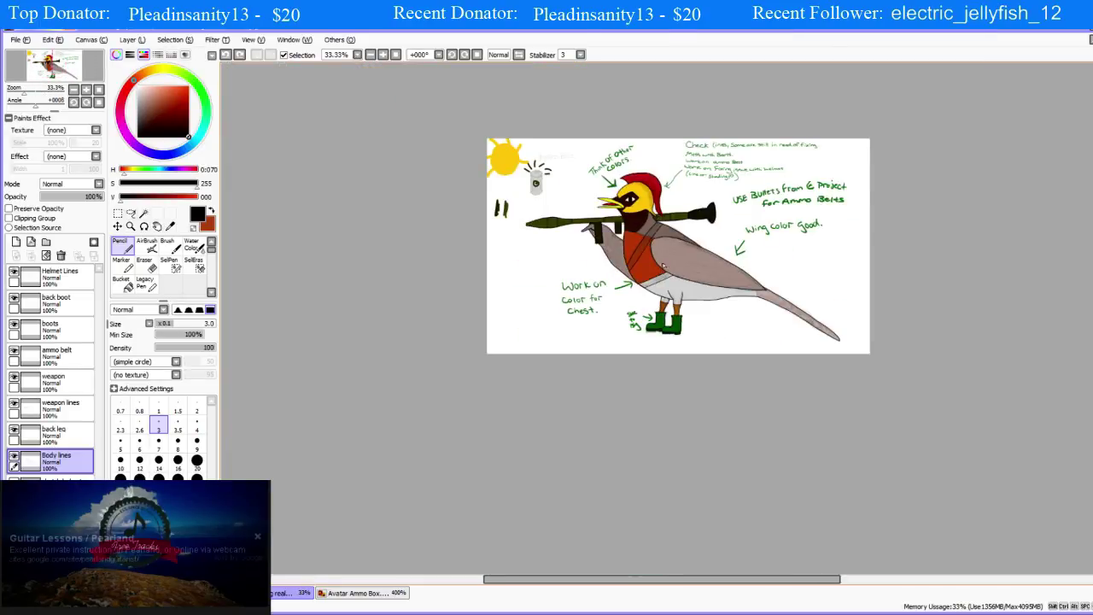
{"action": "scroll", "coordinate": [664, 267], "scroll_direction": "up", "scroll_amount": 5}
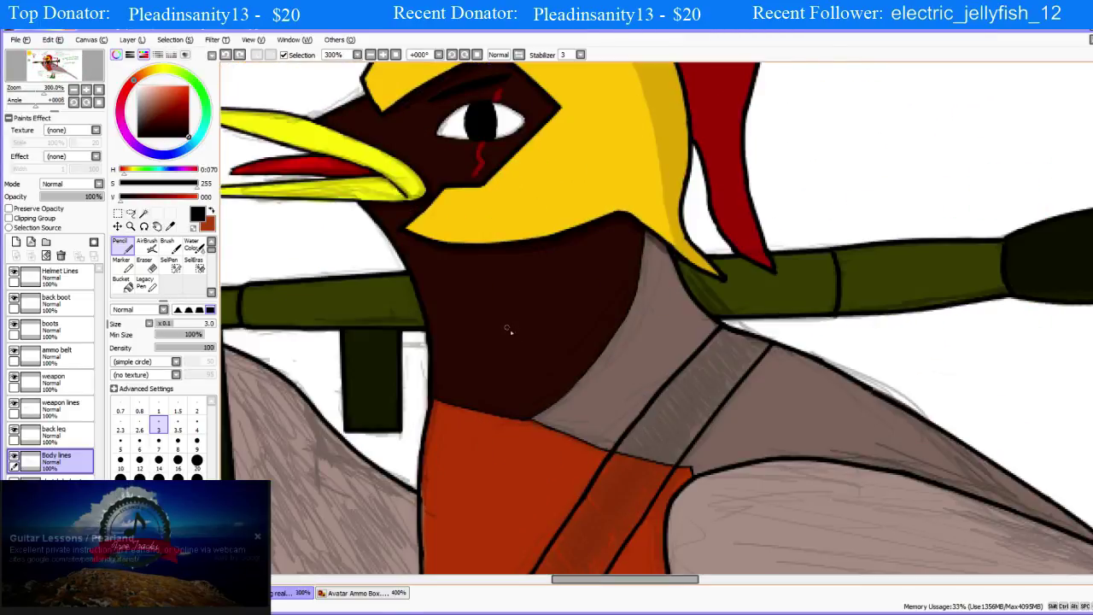
{"action": "scroll", "coordinate": [598, 248], "scroll_direction": "down", "scroll_amount": 2}
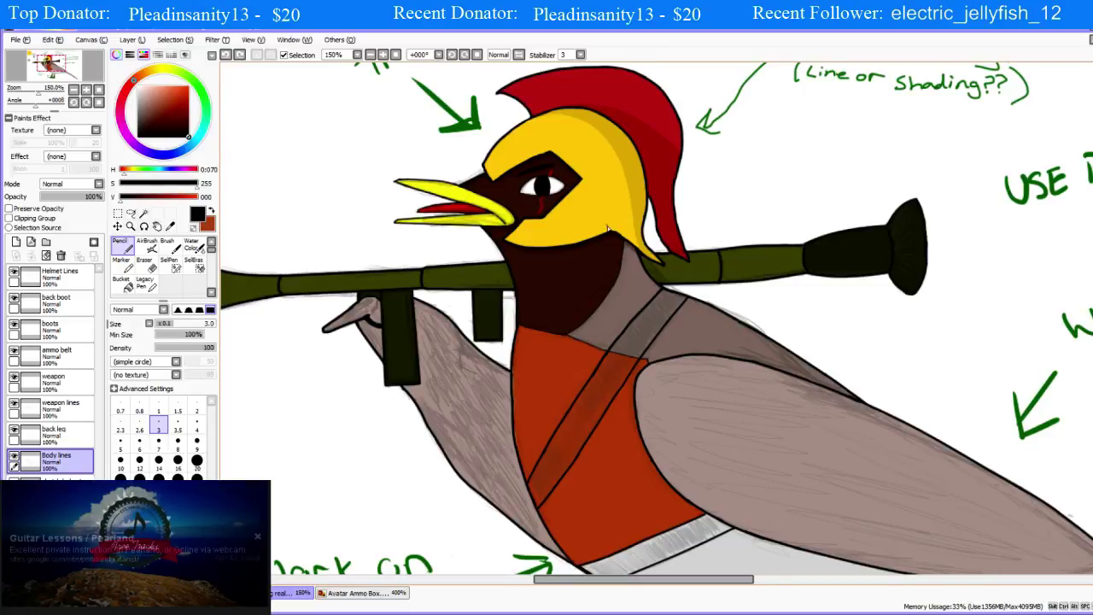
{"action": "scroll", "coordinate": [608, 228], "scroll_direction": "down", "scroll_amount": 1}
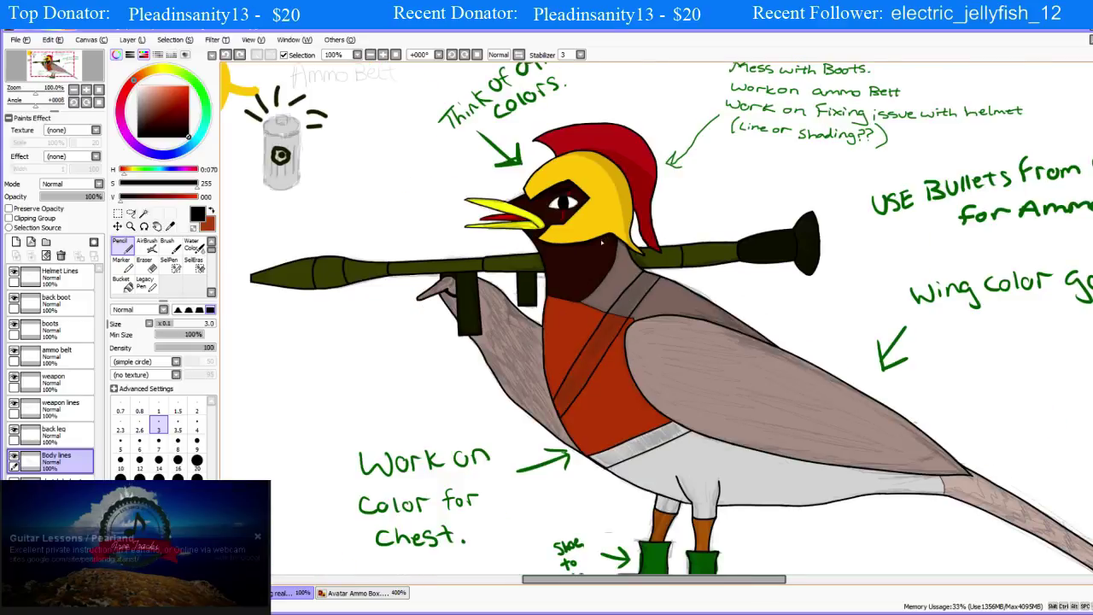
{"action": "scroll", "coordinate": [602, 244], "scroll_direction": "up", "scroll_amount": 1}
{"action": "scroll", "coordinate": [609, 236], "scroll_direction": "down", "scroll_amount": 1}
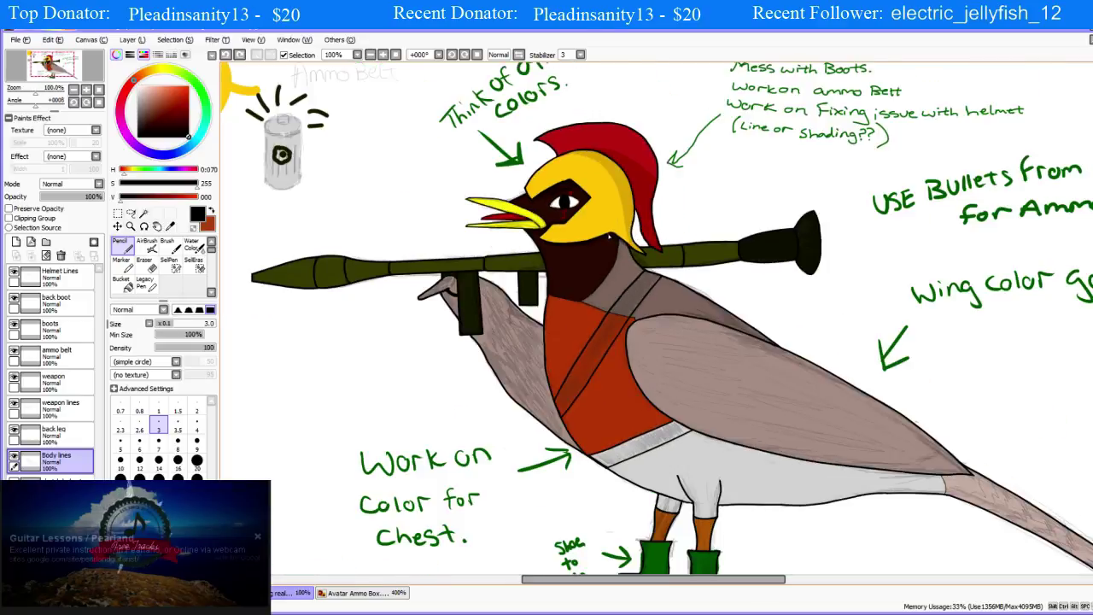
{"action": "scroll", "coordinate": [611, 241], "scroll_direction": "up", "scroll_amount": 1}
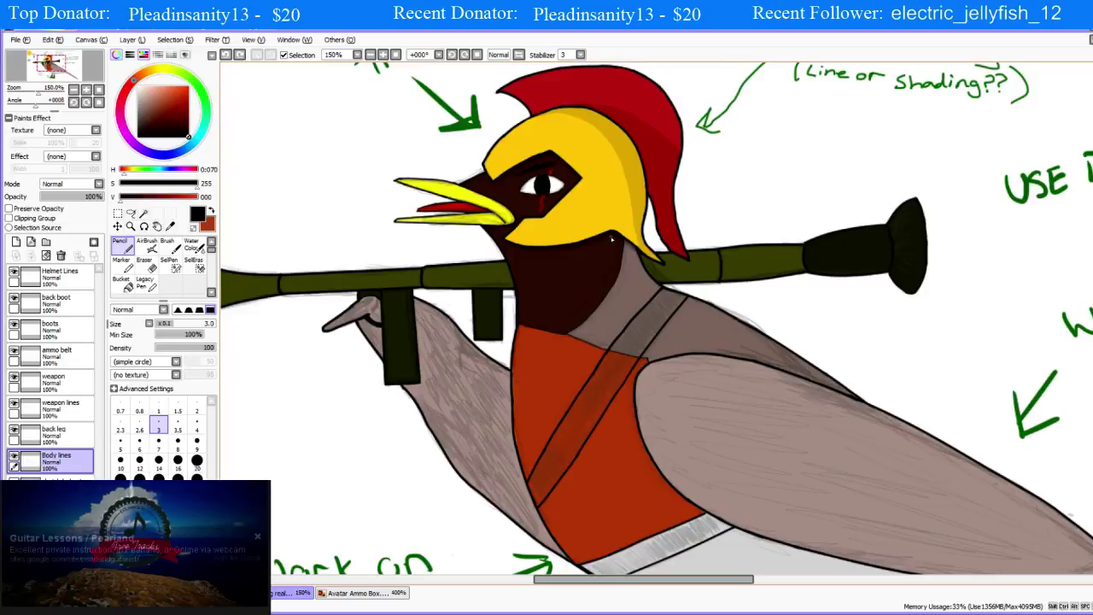
{"action": "scroll", "coordinate": [608, 248], "scroll_direction": "up", "scroll_amount": 2}
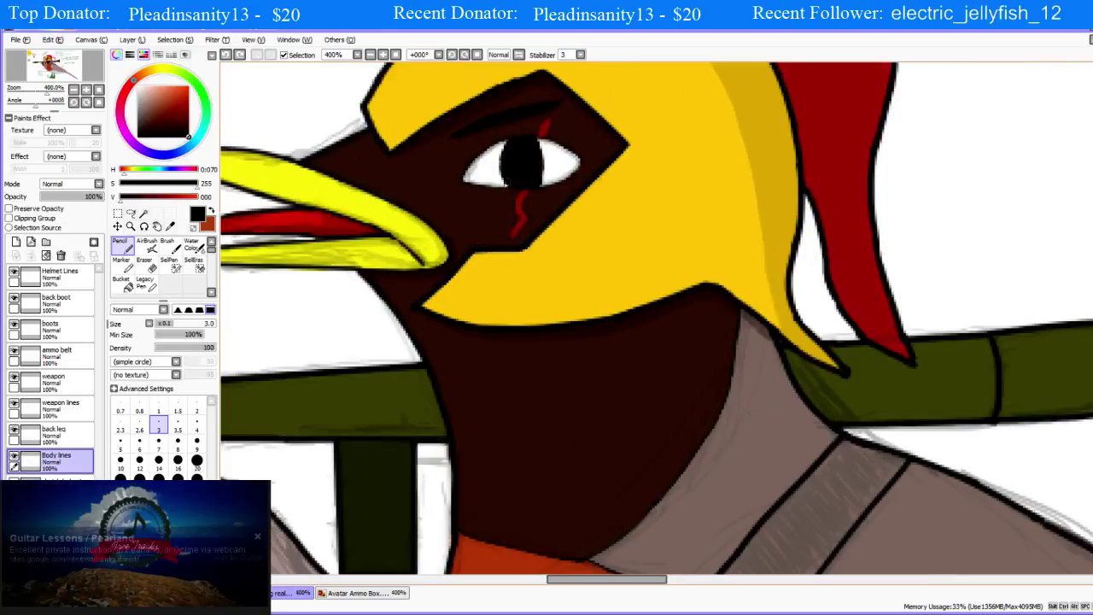
Examine the helmeted bird and the handwritten correction notes, close up and as a whole, for the next area to work on.
{"action": "scroll", "coordinate": [608, 248], "scroll_direction": "up", "scroll_amount": 1}
{"action": "scroll", "coordinate": [605, 256], "scroll_direction": "down", "scroll_amount": 4}
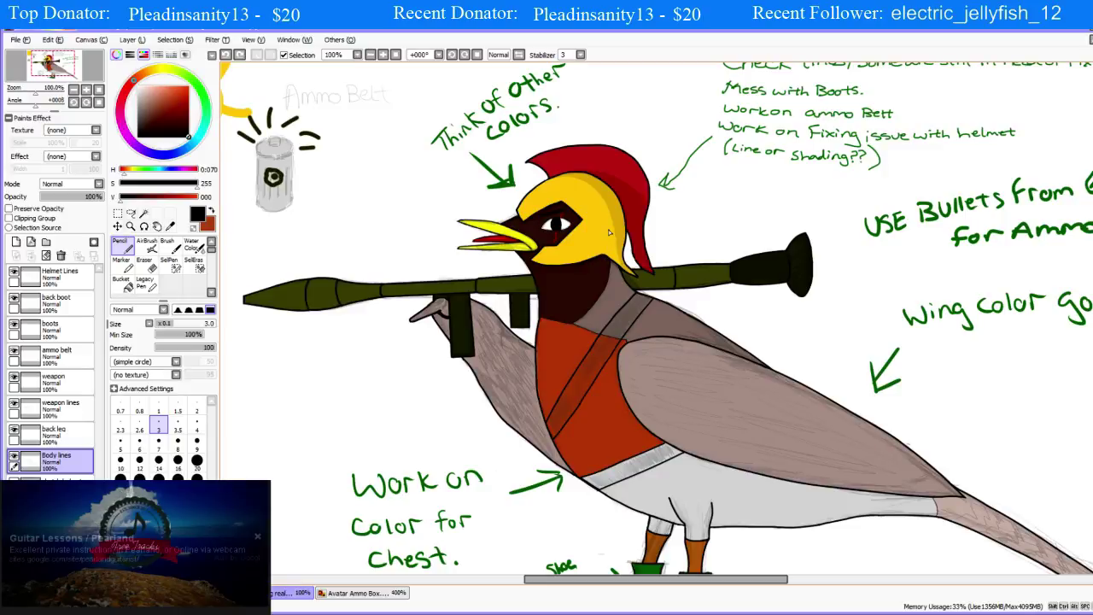
{"action": "scroll", "coordinate": [601, 296], "scroll_direction": "up", "scroll_amount": 2}
{"action": "scroll", "coordinate": [593, 316], "scroll_direction": "down", "scroll_amount": 6}
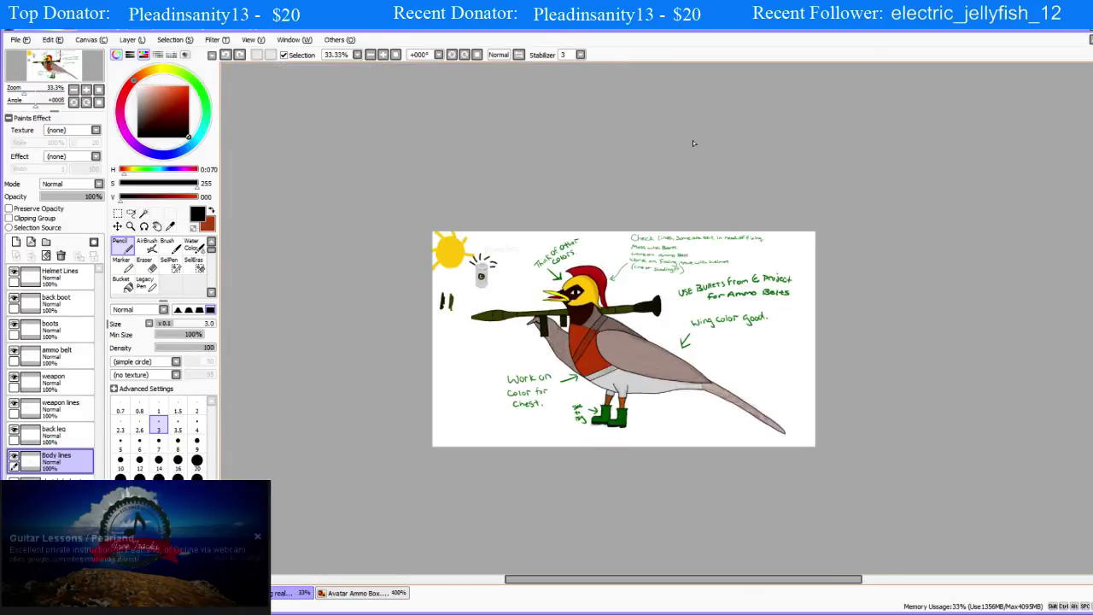
{"action": "scroll", "coordinate": [619, 325], "scroll_direction": "up", "scroll_amount": 3}
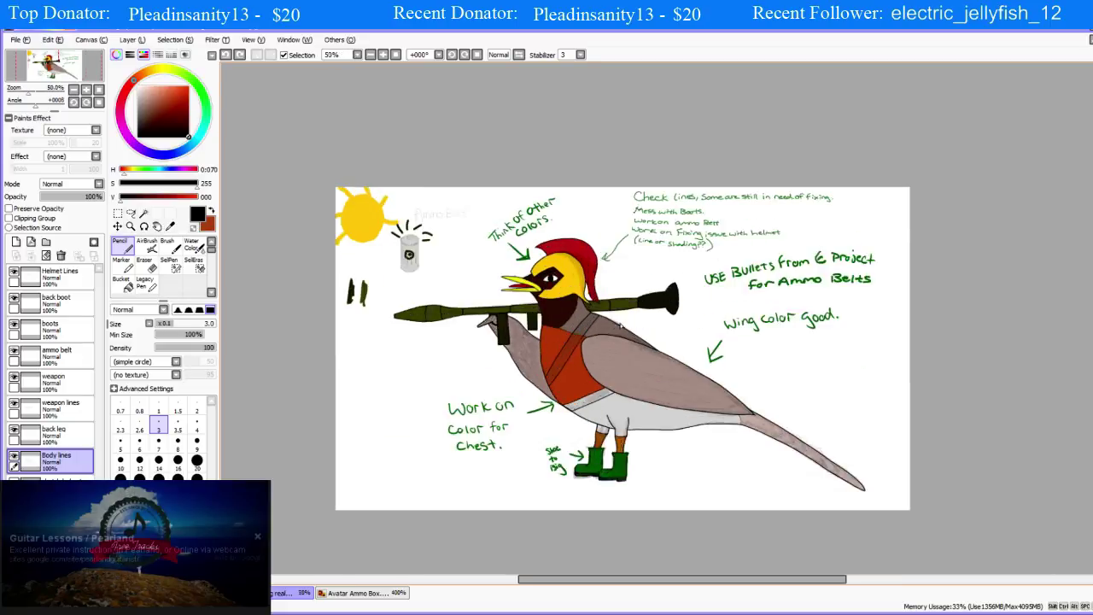
{"action": "scroll", "coordinate": [625, 322], "scroll_direction": "up", "scroll_amount": 2}
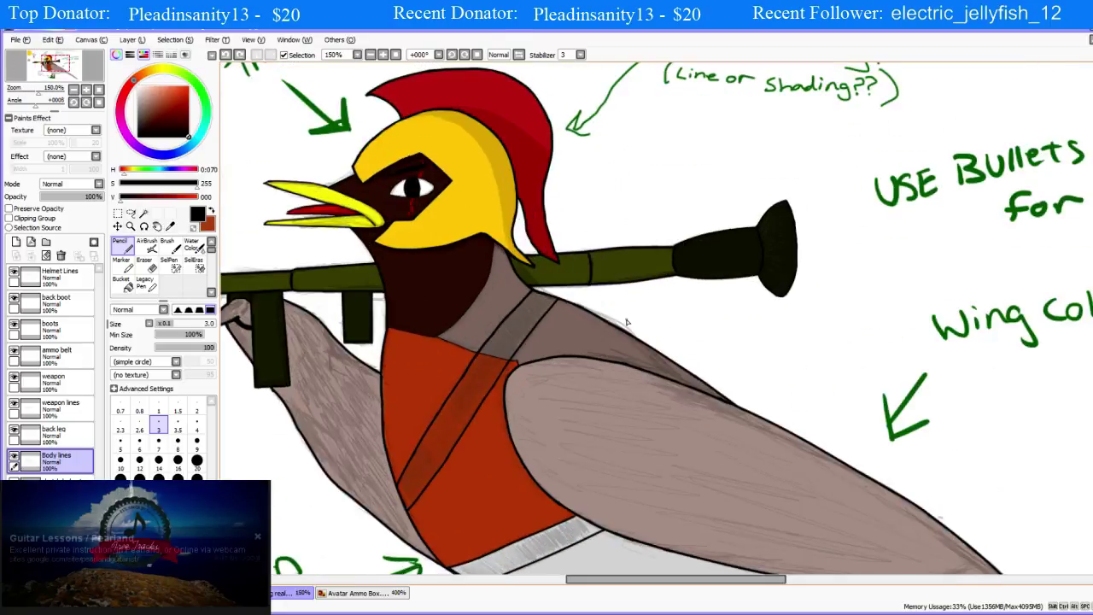
{"action": "scroll", "coordinate": [627, 323], "scroll_direction": "down", "scroll_amount": 4}
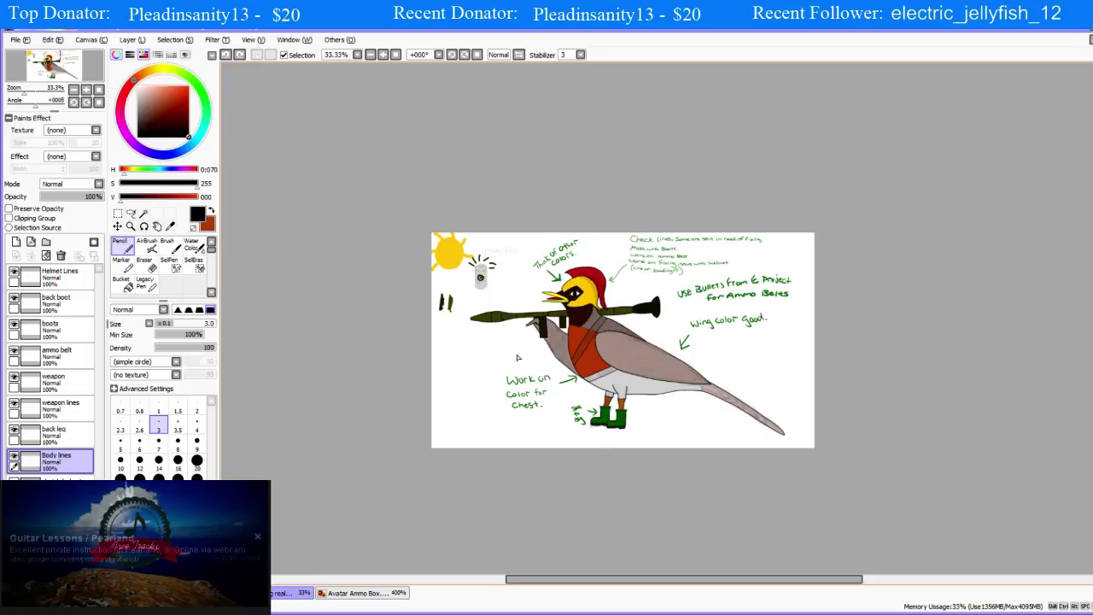
{"action": "scroll", "coordinate": [517, 358], "scroll_direction": "up", "scroll_amount": 1}
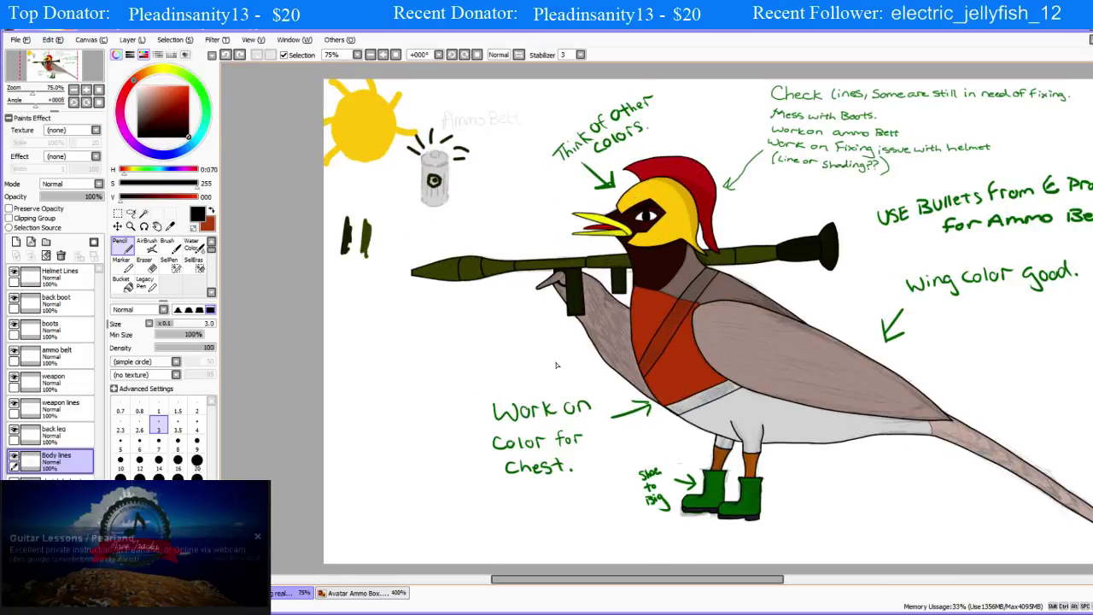
{"action": "scroll", "coordinate": [690, 233], "scroll_direction": "down", "scroll_amount": 1}
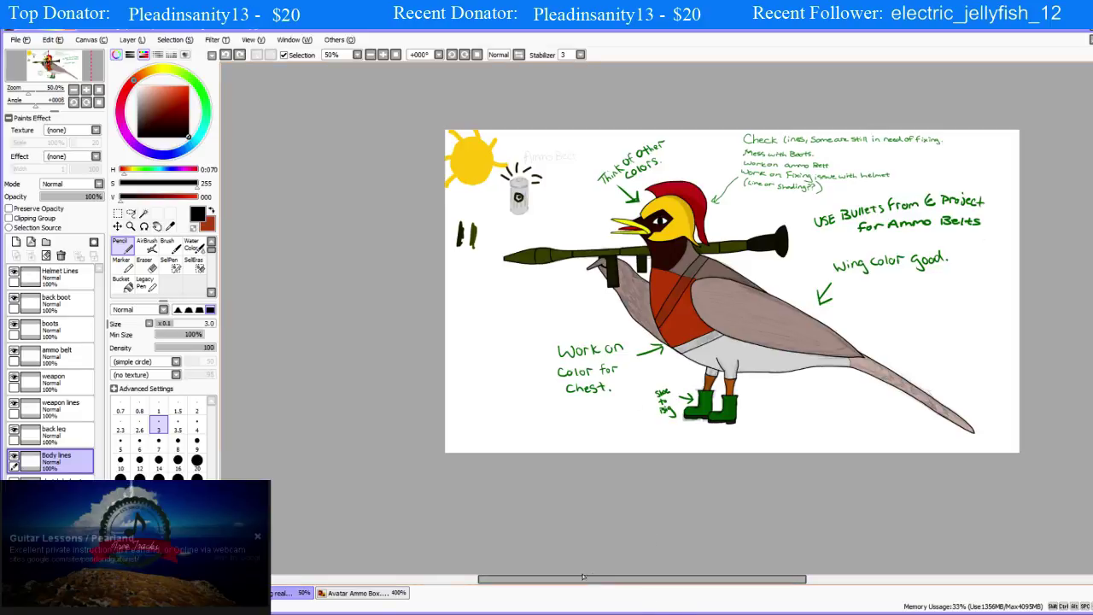
Take the lighter olive from the bullets in the Avatar Ammo Box drawing and paint a swatch on Layer3 beside the bird drawing's two dark swatches.
{"action": "left_click", "coordinate": [390, 593]}
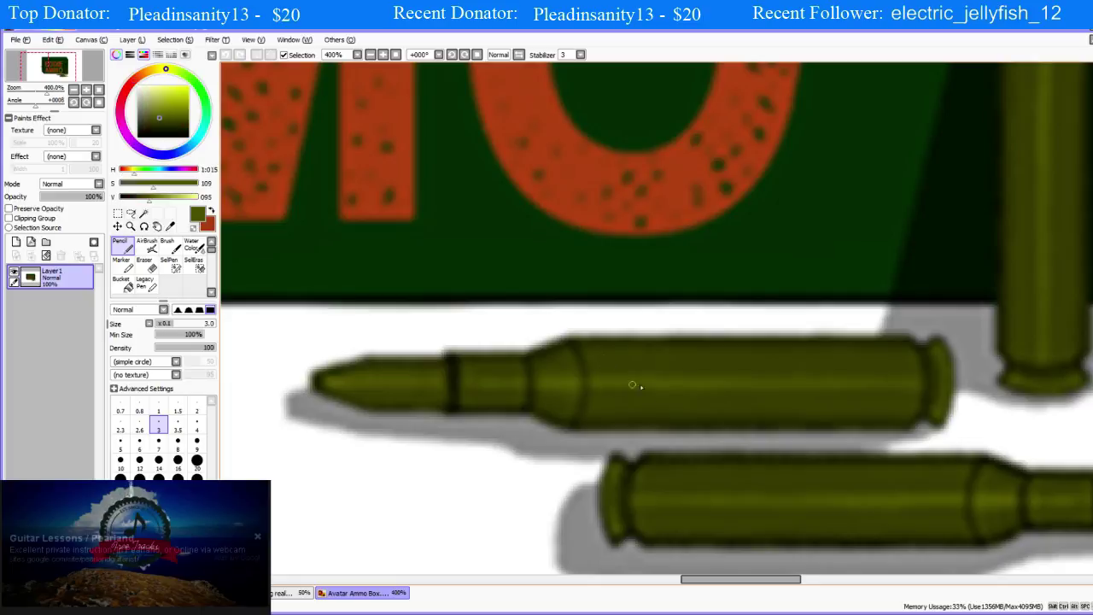
{"action": "left_click", "coordinate": [286, 596]}
{"action": "scroll", "coordinate": [528, 290], "scroll_direction": "up", "scroll_amount": 2}
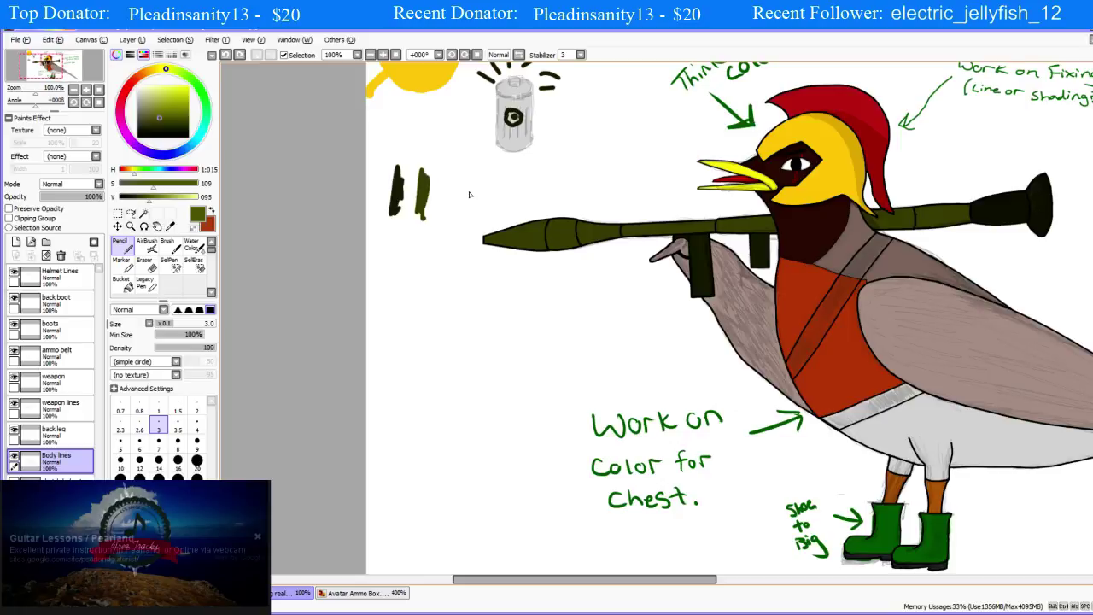
{"action": "left_click", "coordinate": [52, 487]}
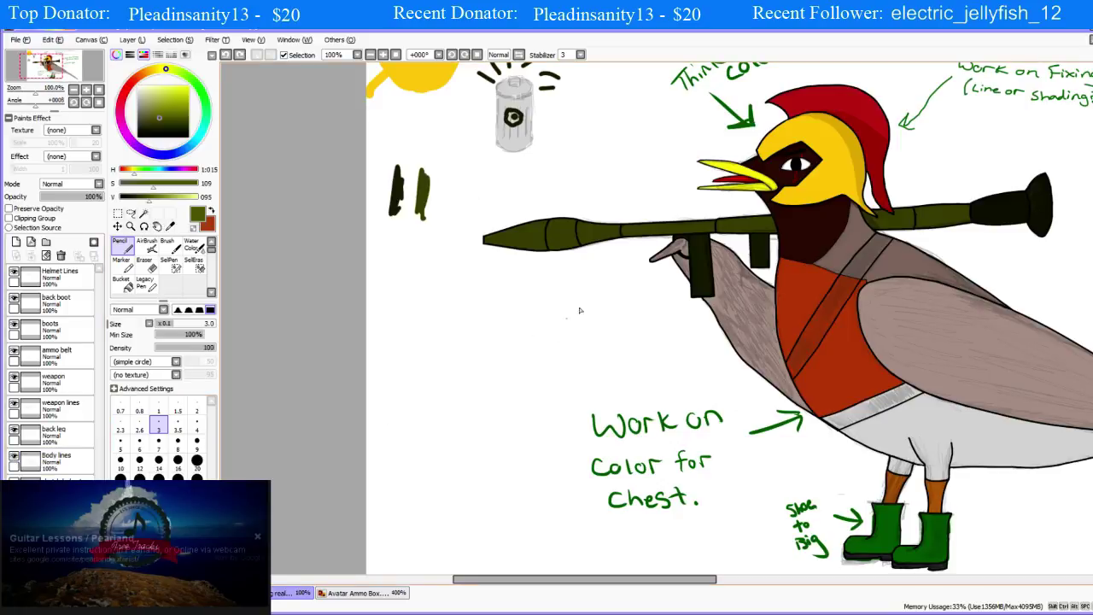
{"action": "scroll", "coordinate": [473, 226], "scroll_direction": "up", "scroll_amount": 1}
{"action": "mouse_move", "coordinate": [477, 164]}
{"action": "left_mouse_down"}
{"action": "mouse_move", "coordinate": [469, 206]}
{"action": "mouse_move", "coordinate": [478, 160]}
{"action": "mouse_move", "coordinate": [471, 219]}
{"action": "mouse_move", "coordinate": [468, 177]}
{"action": "mouse_move", "coordinate": [456, 225]}
{"action": "left_mouse_up"}
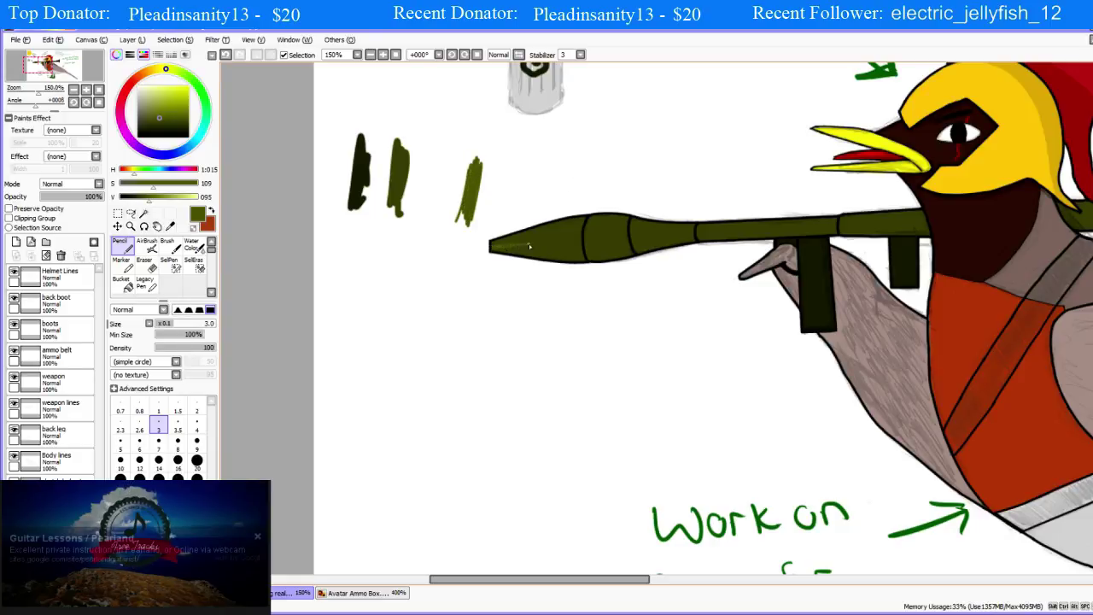
Undo the trial stroke on the rocket tip and paint lighter olive from its blunt end along the lower part to the first band, using pencil size 3.
{"action": "key", "text": "ctrl+z"}
{"action": "scroll", "coordinate": [531, 229], "scroll_direction": "up", "scroll_amount": 7}
{"action": "mouse_move", "coordinate": [483, 300]}
{"action": "left_mouse_down"}
{"action": "mouse_move", "coordinate": [564, 278]}
{"action": "mouse_move", "coordinate": [575, 288]}
{"action": "mouse_move", "coordinate": [495, 289]}
{"action": "mouse_move", "coordinate": [489, 302]}
{"action": "mouse_move", "coordinate": [512, 316]}
{"action": "mouse_move", "coordinate": [485, 335]}
{"action": "left_mouse_up"}
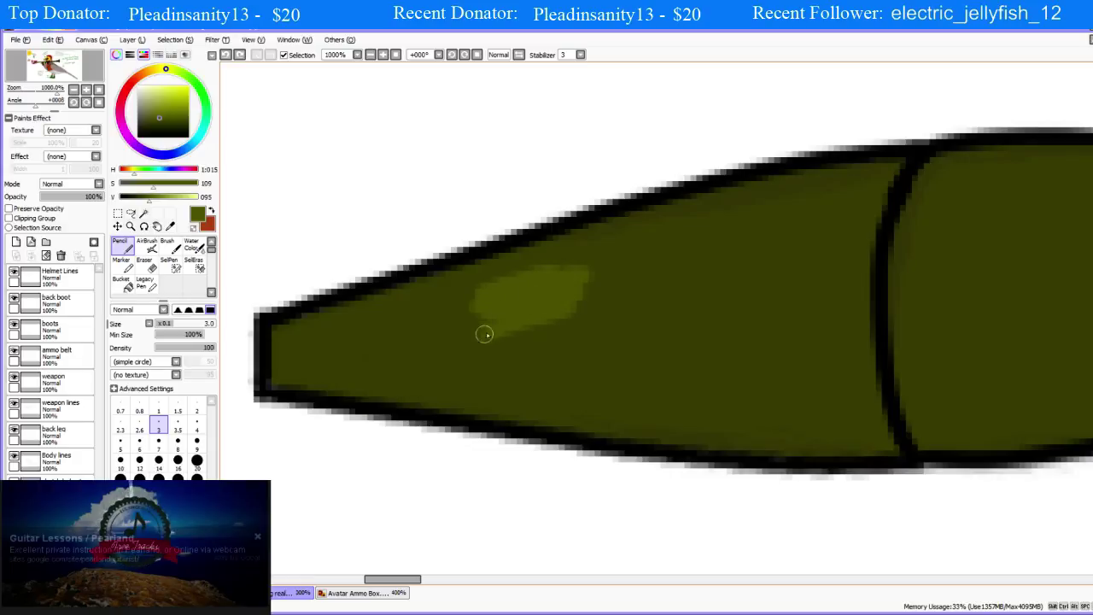
{"action": "mouse_move", "coordinate": [414, 325]}
{"action": "left_mouse_down"}
{"action": "mouse_move", "coordinate": [332, 344]}
{"action": "mouse_move", "coordinate": [368, 330]}
{"action": "left_mouse_up"}
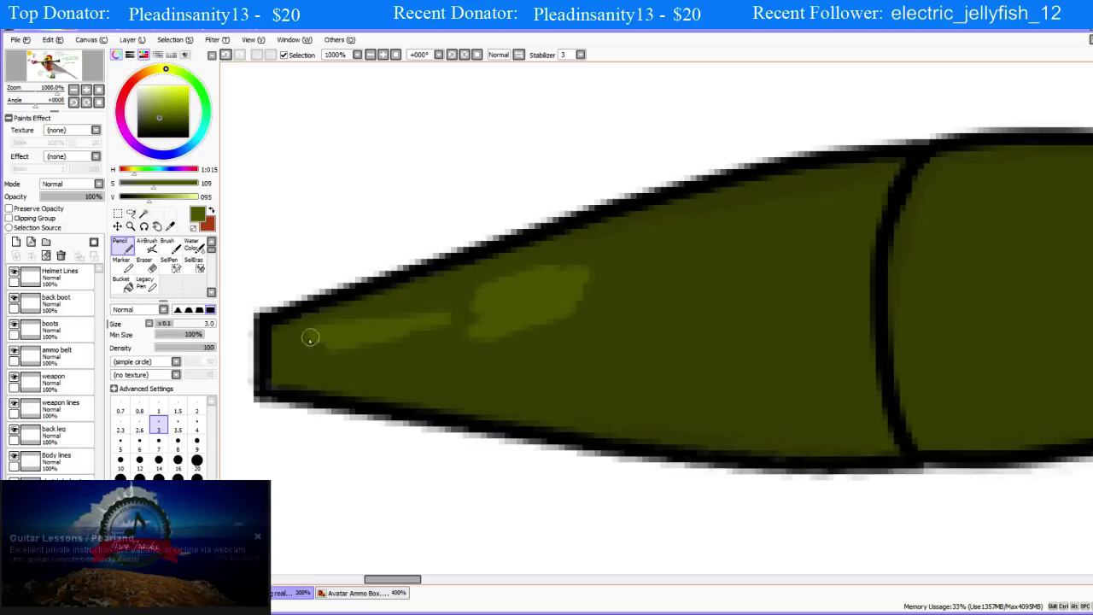
{"action": "mouse_move", "coordinate": [288, 336]}
{"action": "left_mouse_down"}
{"action": "mouse_move", "coordinate": [285, 384]}
{"action": "mouse_move", "coordinate": [333, 308]}
{"action": "mouse_move", "coordinate": [400, 321]}
{"action": "mouse_move", "coordinate": [395, 342]}
{"action": "mouse_move", "coordinate": [347, 369]}
{"action": "mouse_move", "coordinate": [442, 351]}
{"action": "mouse_move", "coordinate": [390, 373]}
{"action": "mouse_move", "coordinate": [534, 343]}
{"action": "mouse_move", "coordinate": [385, 374]}
{"action": "mouse_move", "coordinate": [603, 356]}
{"action": "mouse_move", "coordinate": [382, 362]}
{"action": "mouse_move", "coordinate": [595, 363]}
{"action": "mouse_move", "coordinate": [599, 353]}
{"action": "mouse_move", "coordinate": [595, 364]}
{"action": "mouse_move", "coordinate": [821, 384]}
{"action": "left_mouse_up"}
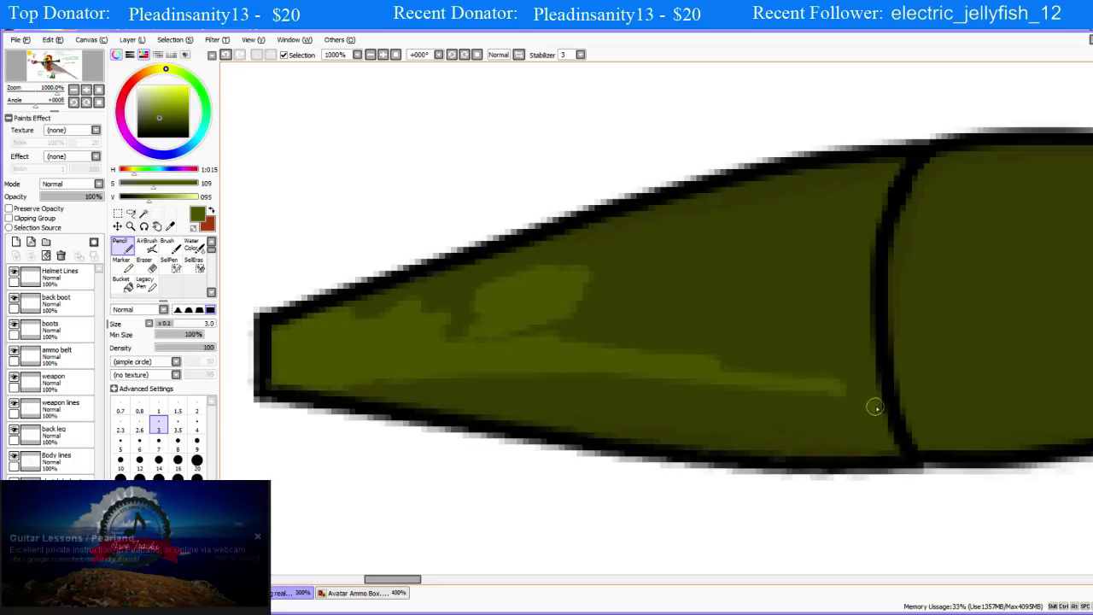
{"action": "mouse_move", "coordinate": [875, 408]}
{"action": "left_mouse_down"}
{"action": "mouse_move", "coordinate": [787, 396]}
{"action": "mouse_move", "coordinate": [874, 415]}
{"action": "mouse_move", "coordinate": [735, 391]}
{"action": "mouse_move", "coordinate": [348, 376]}
{"action": "mouse_move", "coordinate": [765, 383]}
{"action": "left_mouse_up"}
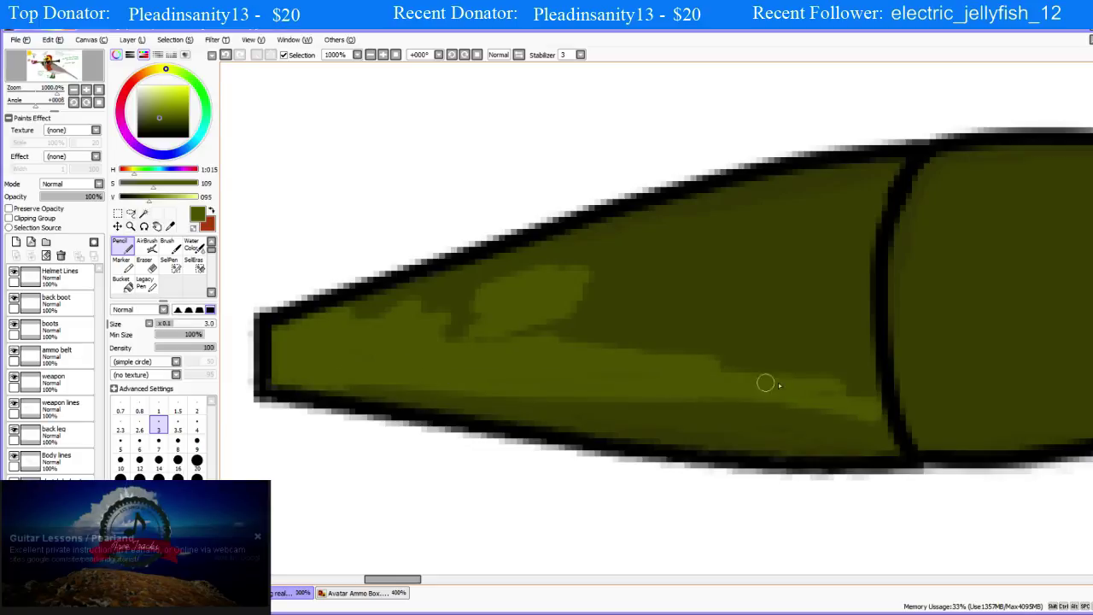
{"action": "mouse_move", "coordinate": [849, 394]}
{"action": "left_mouse_down"}
{"action": "mouse_move", "coordinate": [852, 325]}
{"action": "mouse_move", "coordinate": [862, 387]}
{"action": "mouse_move", "coordinate": [866, 356]}
{"action": "mouse_move", "coordinate": [861, 278]}
{"action": "mouse_move", "coordinate": [840, 362]}
{"action": "mouse_move", "coordinate": [837, 338]}
{"action": "mouse_move", "coordinate": [831, 346]}
{"action": "mouse_move", "coordinate": [809, 328]}
{"action": "mouse_move", "coordinate": [747, 363]}
{"action": "left_mouse_up"}
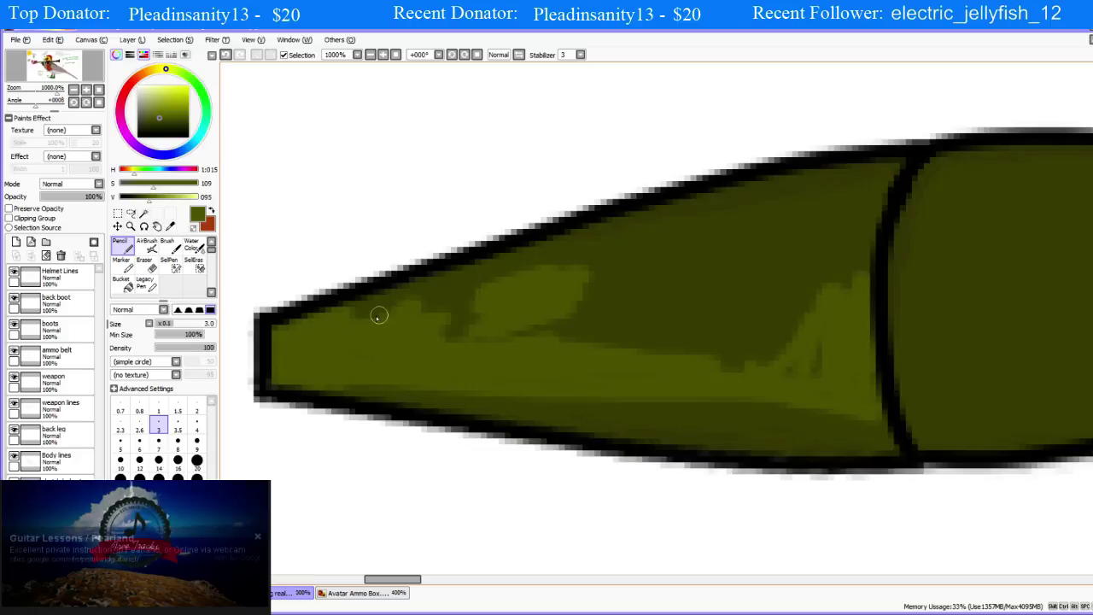
Paint lighter olive along the rocket tip's upper edge and fill the remaining dark middle with pencil size 14, keeping the dark lower edge.
{"action": "mouse_move", "coordinate": [379, 317]}
{"action": "left_mouse_down"}
{"action": "mouse_move", "coordinate": [417, 299]}
{"action": "mouse_move", "coordinate": [331, 322]}
{"action": "mouse_move", "coordinate": [559, 240]}
{"action": "mouse_move", "coordinate": [457, 271]}
{"action": "mouse_move", "coordinate": [699, 222]}
{"action": "mouse_move", "coordinate": [566, 256]}
{"action": "mouse_move", "coordinate": [662, 213]}
{"action": "left_mouse_up"}
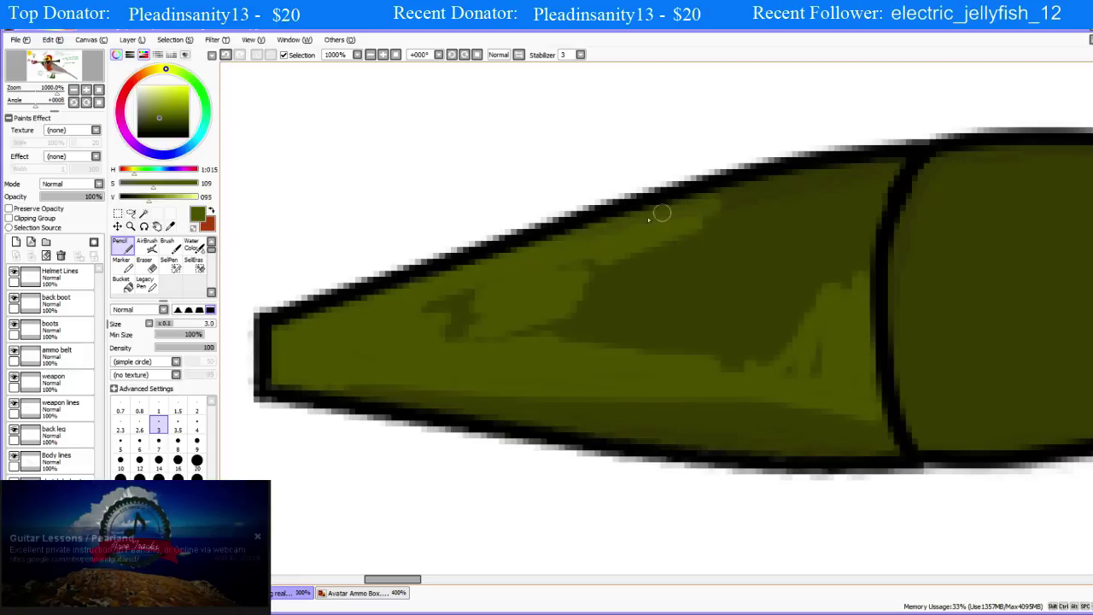
{"action": "mouse_move", "coordinate": [734, 184]}
{"action": "left_mouse_down"}
{"action": "mouse_move", "coordinate": [895, 162]}
{"action": "mouse_move", "coordinate": [881, 180]}
{"action": "mouse_move", "coordinate": [865, 257]}
{"action": "mouse_move", "coordinate": [893, 173]}
{"action": "mouse_move", "coordinate": [865, 276]}
{"action": "mouse_move", "coordinate": [871, 173]}
{"action": "mouse_move", "coordinate": [865, 232]}
{"action": "left_mouse_up"}
{"action": "mouse_move", "coordinate": [825, 295]}
{"action": "left_mouse_down"}
{"action": "mouse_move", "coordinate": [812, 242]}
{"action": "mouse_move", "coordinate": [822, 205]}
{"action": "mouse_move", "coordinate": [714, 229]}
{"action": "left_mouse_up"}
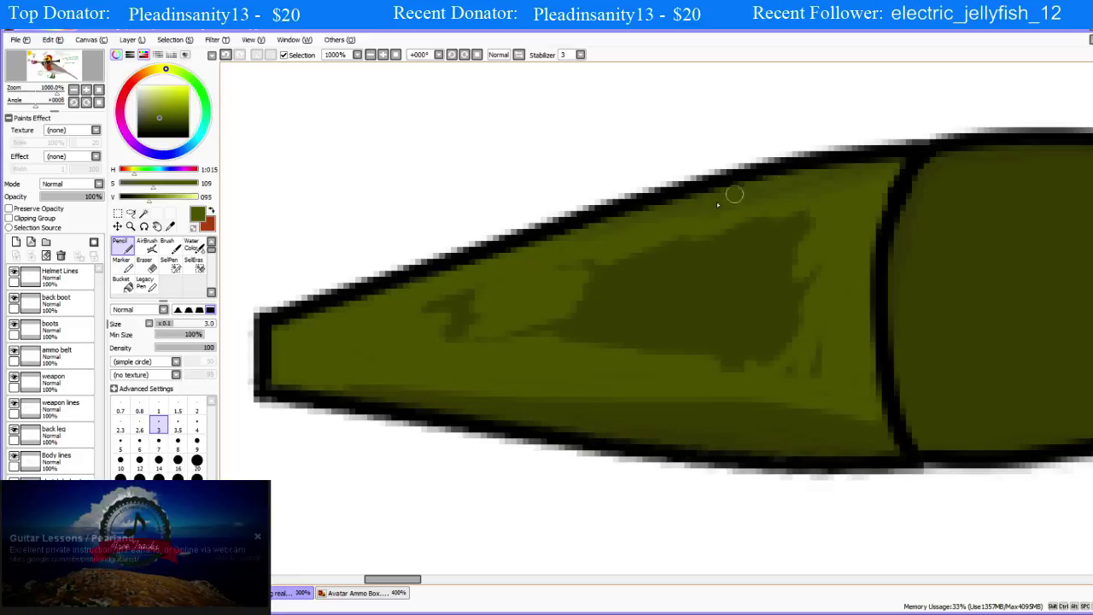
{"action": "left_click", "coordinate": [158, 459]}
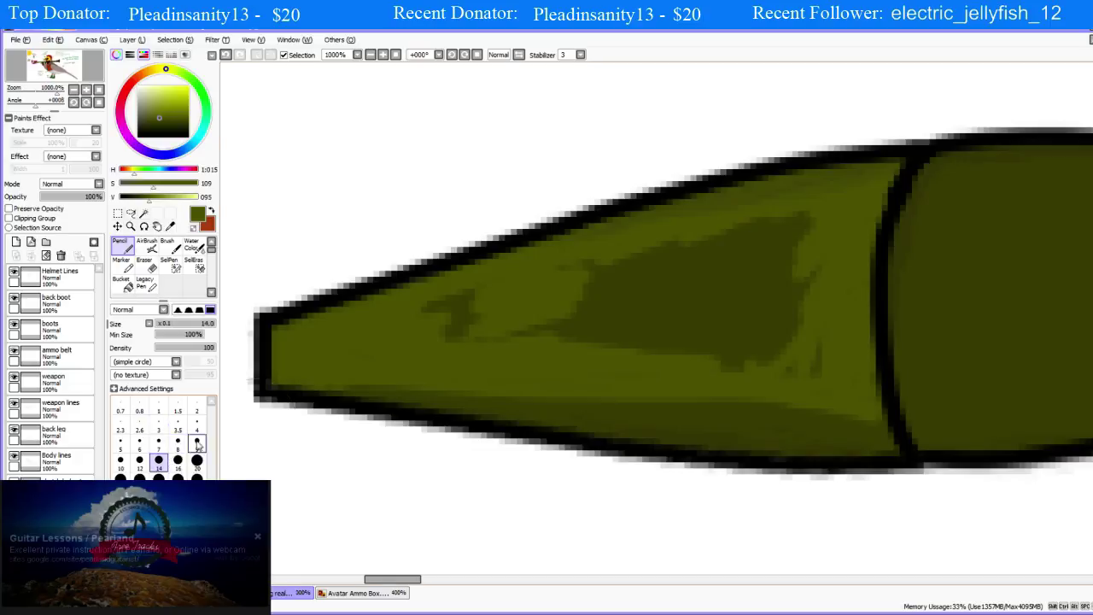
{"action": "mouse_move", "coordinate": [439, 312]}
{"action": "left_mouse_down"}
{"action": "mouse_move", "coordinate": [761, 286]}
{"action": "mouse_move", "coordinate": [576, 294]}
{"action": "mouse_move", "coordinate": [796, 235]}
{"action": "mouse_move", "coordinate": [742, 261]}
{"action": "mouse_move", "coordinate": [771, 320]}
{"action": "mouse_move", "coordinate": [806, 329]}
{"action": "mouse_move", "coordinate": [817, 353]}
{"action": "mouse_move", "coordinate": [661, 332]}
{"action": "mouse_move", "coordinate": [589, 337]}
{"action": "mouse_move", "coordinate": [632, 330]}
{"action": "left_mouse_up"}
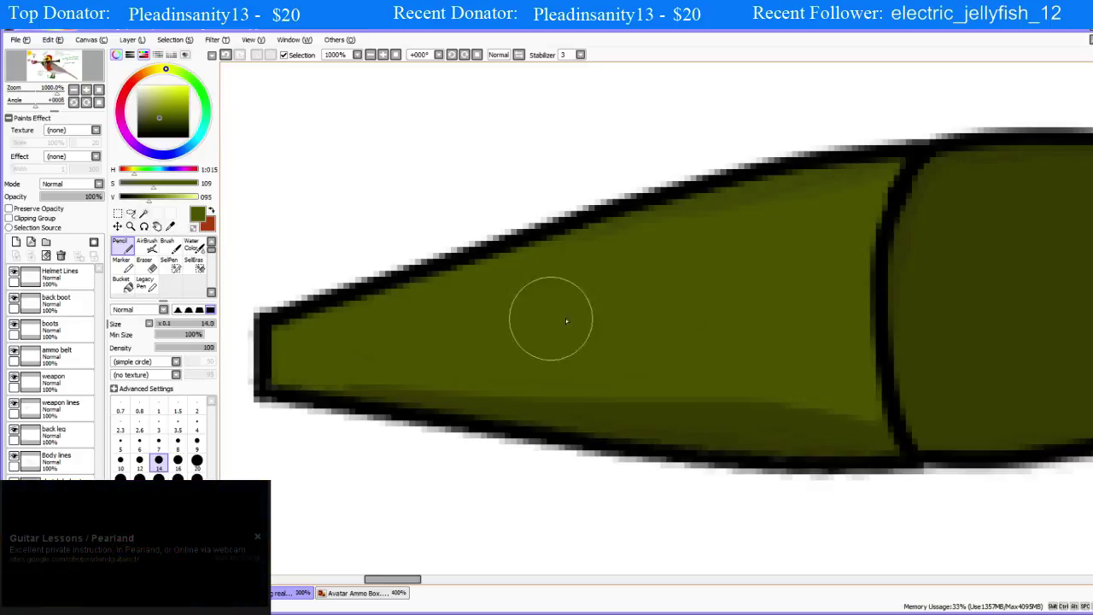
{"action": "scroll", "coordinate": [566, 317], "scroll_direction": "down", "scroll_amount": 6}
{"action": "scroll", "coordinate": [790, 377], "scroll_direction": "up", "scroll_amount": 2}
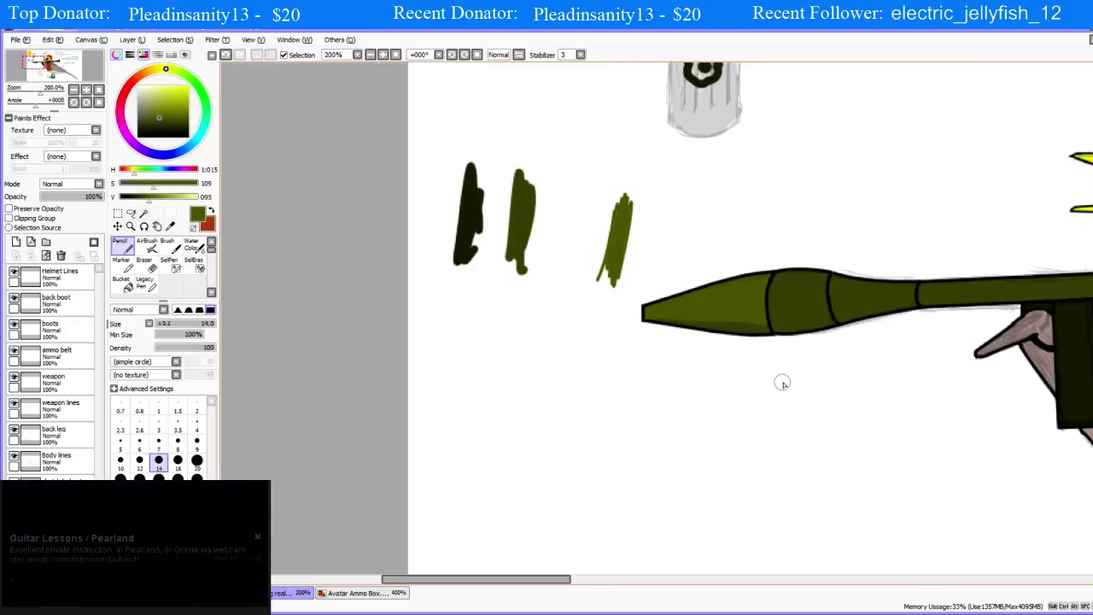
Sample the darker olive and repaint the shadow along the rear lower edge of the rocket tip with pencil size 12.
{"action": "left_click", "coordinate": [139, 461]}
{"action": "scroll", "coordinate": [751, 319], "scroll_direction": "up", "scroll_amount": 2}
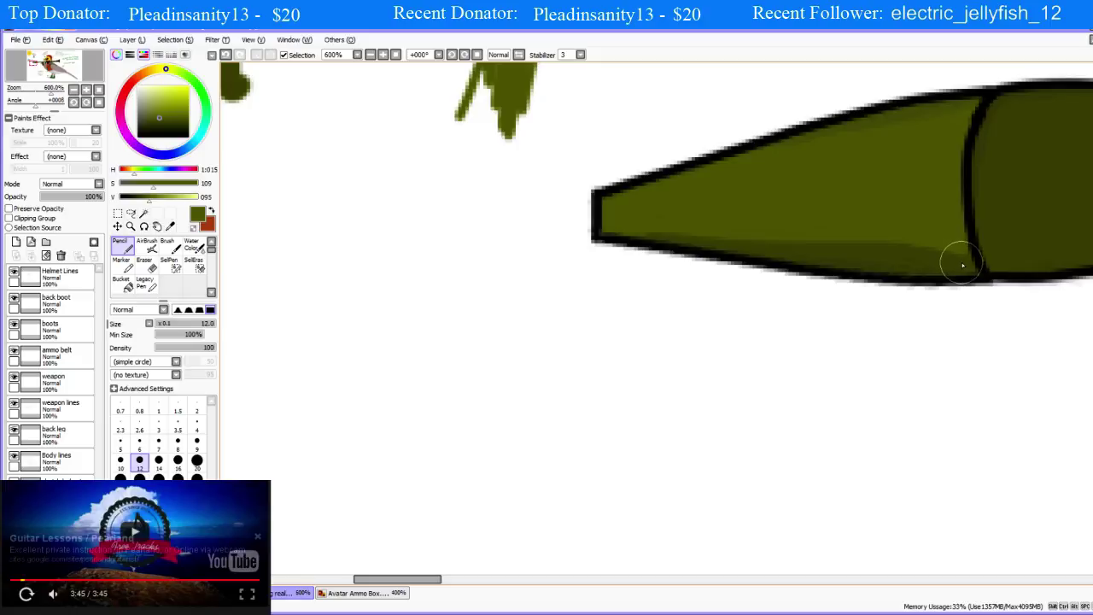
{"action": "left_click_drag", "start_coordinate": [962, 265], "coordinate": [951, 258]}
{"action": "right_click", "coordinate": [878, 264]}
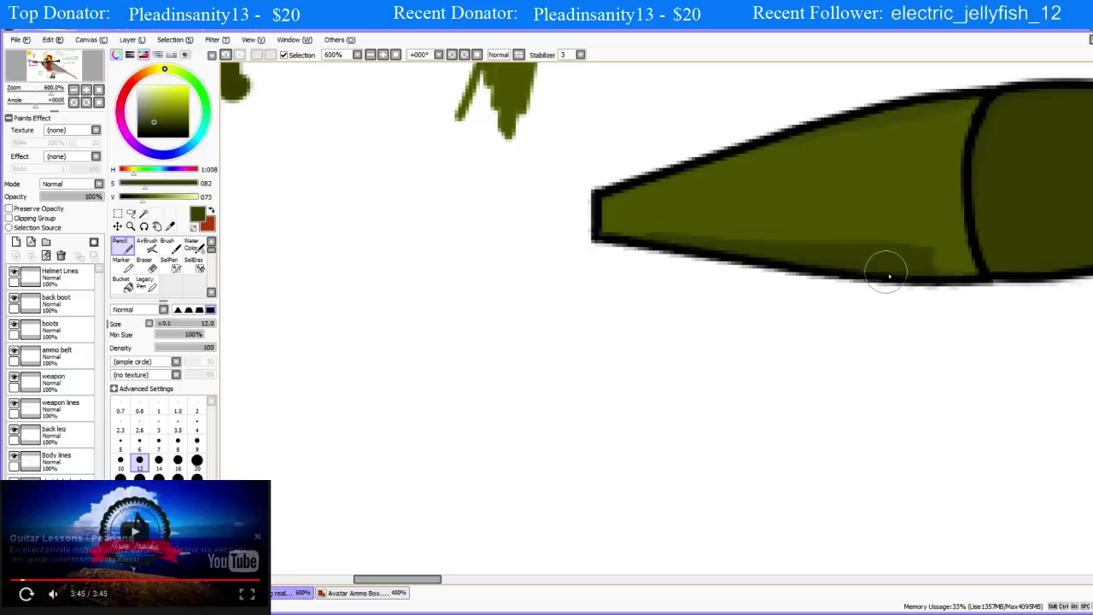
{"action": "left_click_drag", "start_coordinate": [962, 263], "coordinate": [756, 262]}
Extend the dark olive shadow along the lower edge to the rocket's blunt front end with pencil size 8.
{"action": "key", "text": "bracketleft"}
{"action": "key", "text": "bracketleft"}
{"action": "key", "text": "bracketleft"}
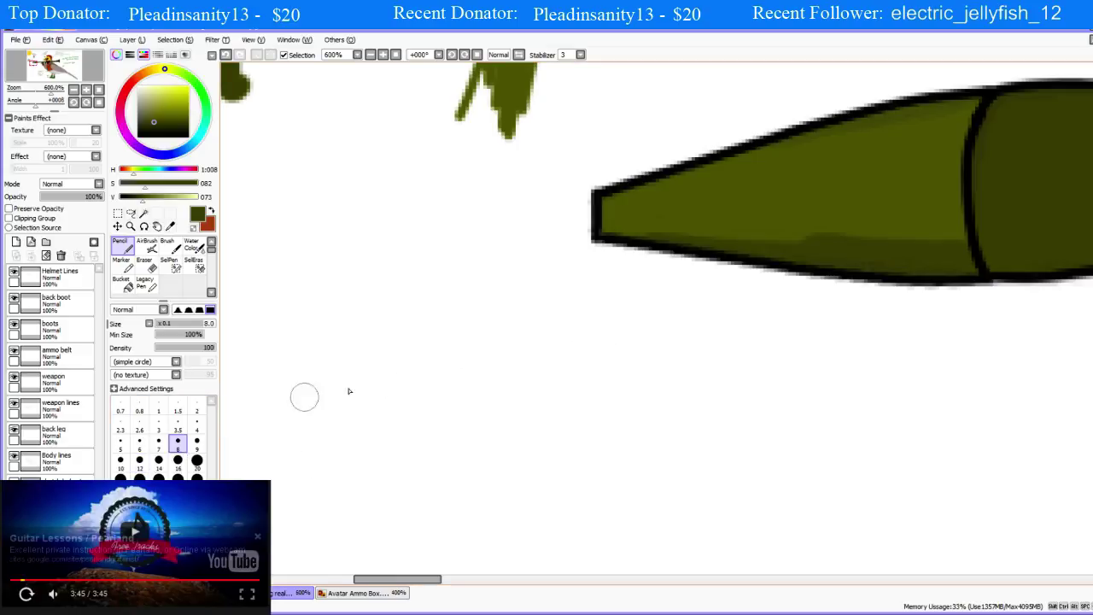
{"action": "scroll", "coordinate": [897, 273], "scroll_direction": "up", "scroll_amount": 3}
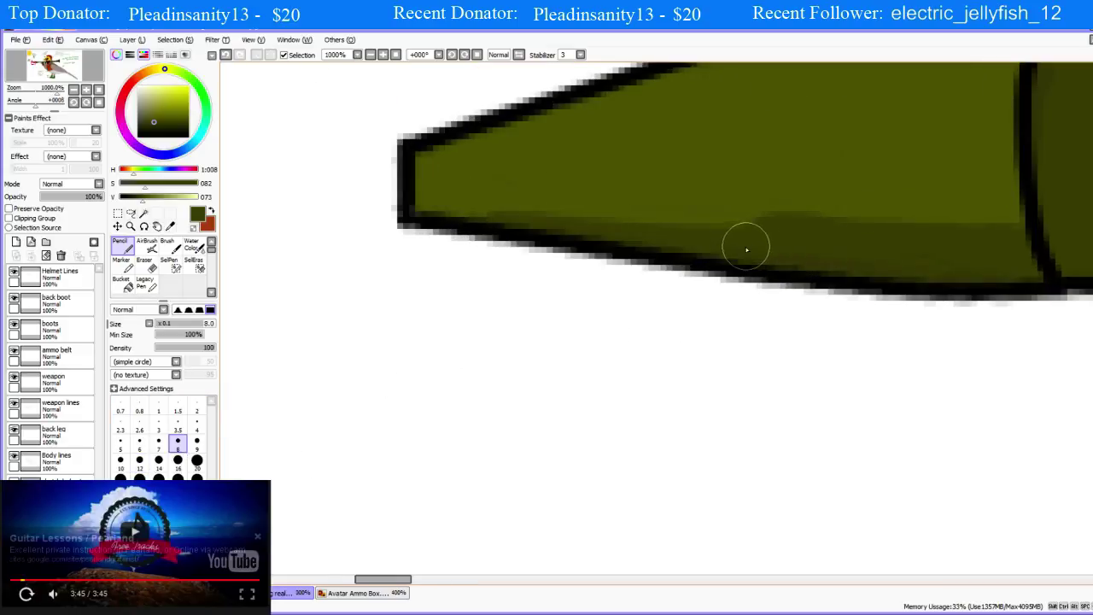
{"action": "left_click_drag", "start_coordinate": [778, 246], "coordinate": [422, 212]}
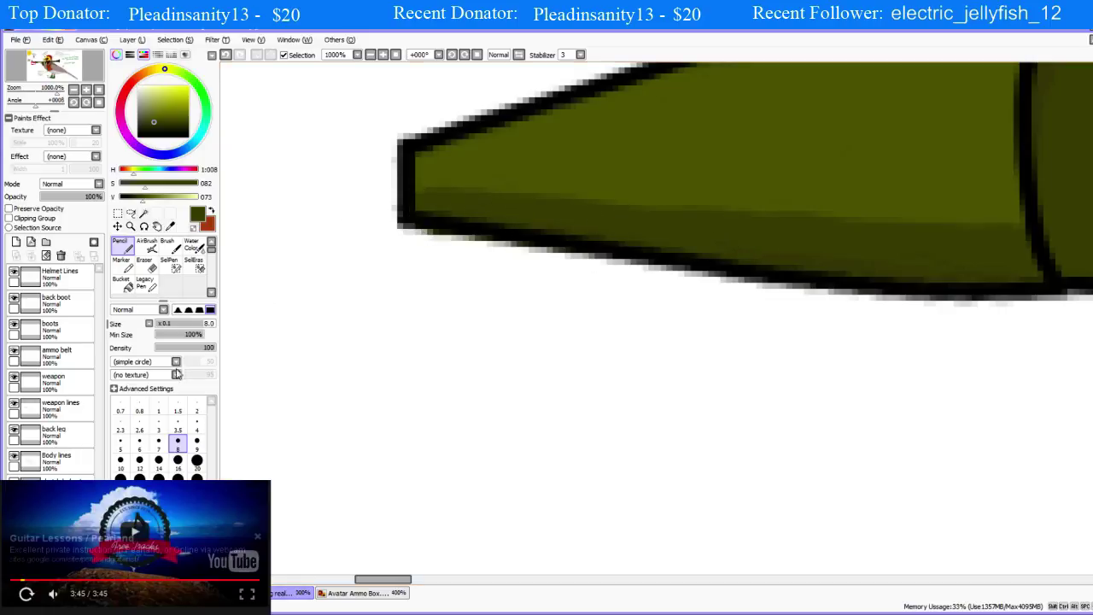
Sample the lighter olive and even out the border between highlight and shadow along the rocket tip with pencil size 9.
{"action": "left_click", "coordinate": [177, 461]}
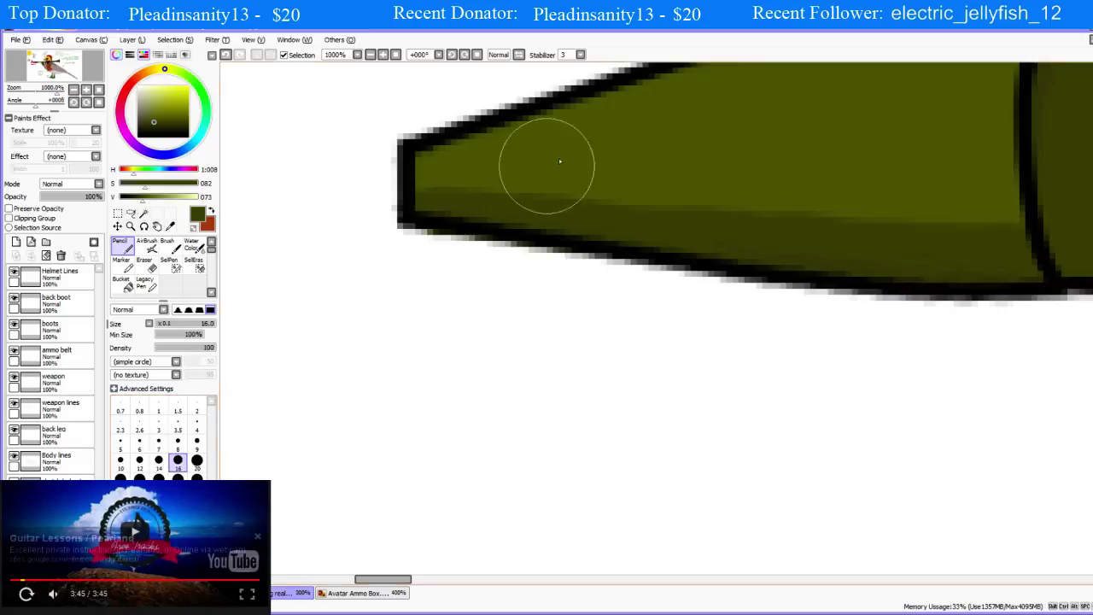
{"action": "left_click", "coordinate": [159, 462]}
{"action": "left_click", "coordinate": [139, 462]}
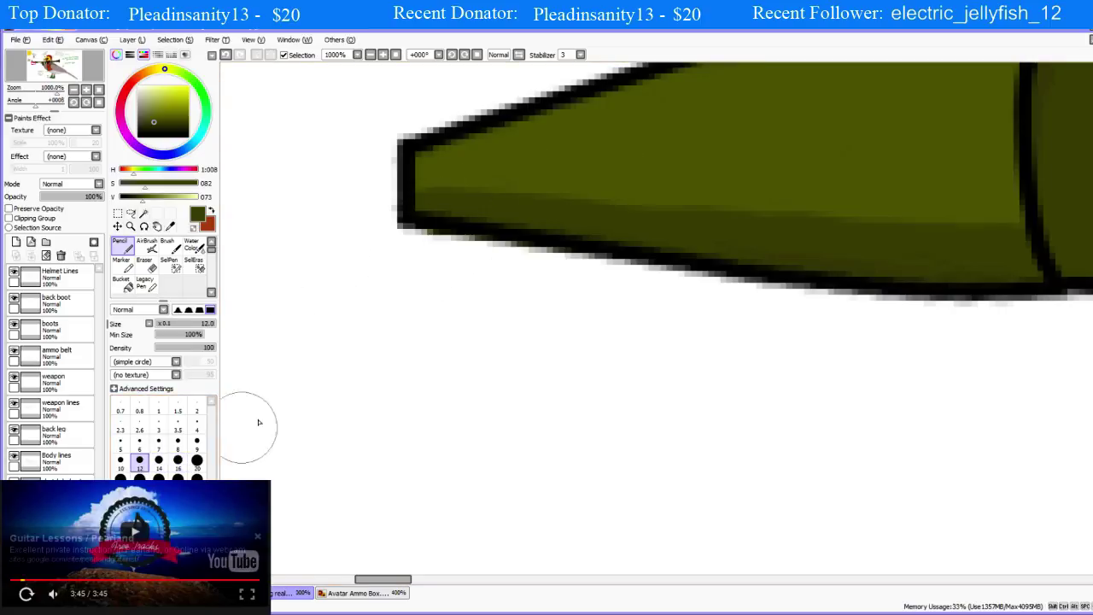
{"action": "scroll", "coordinate": [613, 179], "scroll_direction": "down", "scroll_amount": 1}
{"action": "scroll", "coordinate": [538, 170], "scroll_direction": "up", "scroll_amount": 1}
{"action": "right_click", "coordinate": [540, 168]}
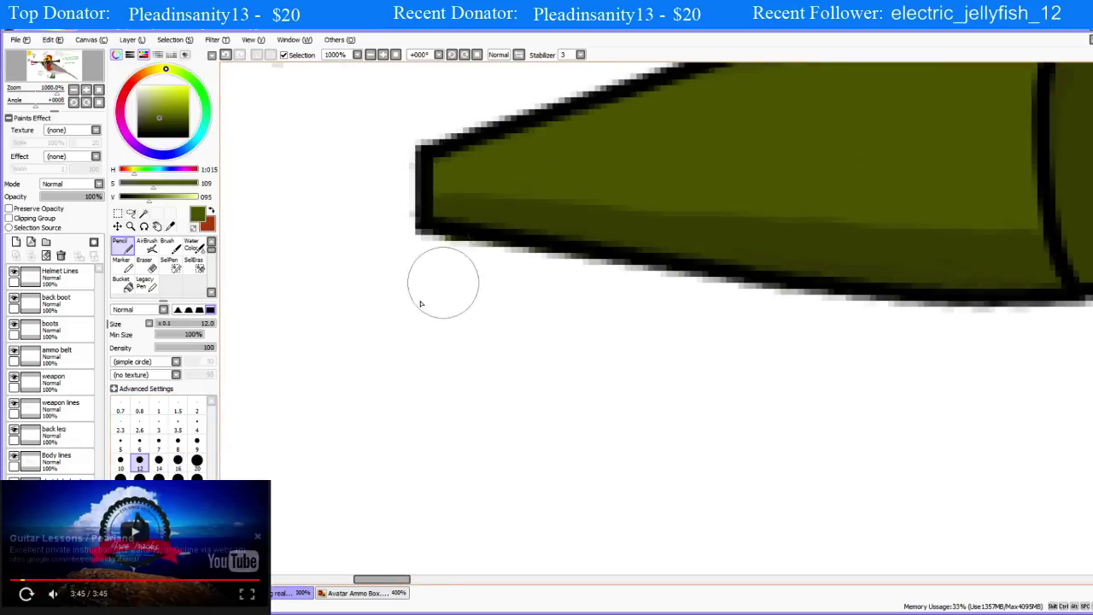
{"action": "left_click", "coordinate": [177, 441]}
{"action": "left_click", "coordinate": [196, 441]}
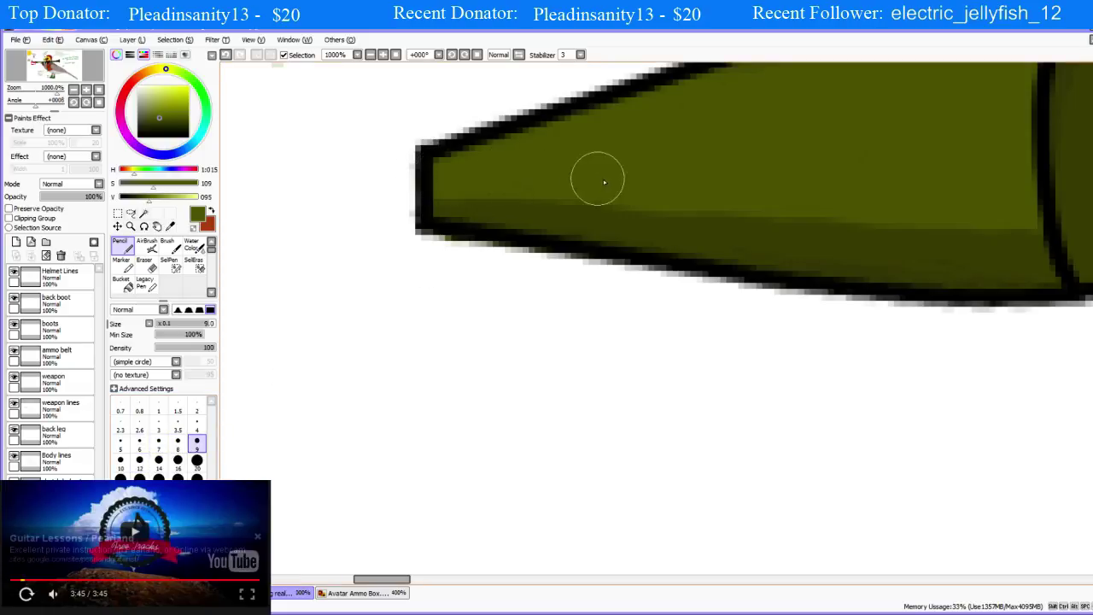
{"action": "mouse_move", "coordinate": [432, 181]}
{"action": "left_mouse_down"}
{"action": "mouse_move", "coordinate": [883, 226]}
{"action": "mouse_move", "coordinate": [1030, 228]}
{"action": "left_mouse_up"}
Erase the olive paint spilled outside the rocket's blunt end, return to the Pencil and check the tip's shading near and far.
{"action": "scroll", "coordinate": [569, 288], "scroll_direction": "down", "scroll_amount": 5}
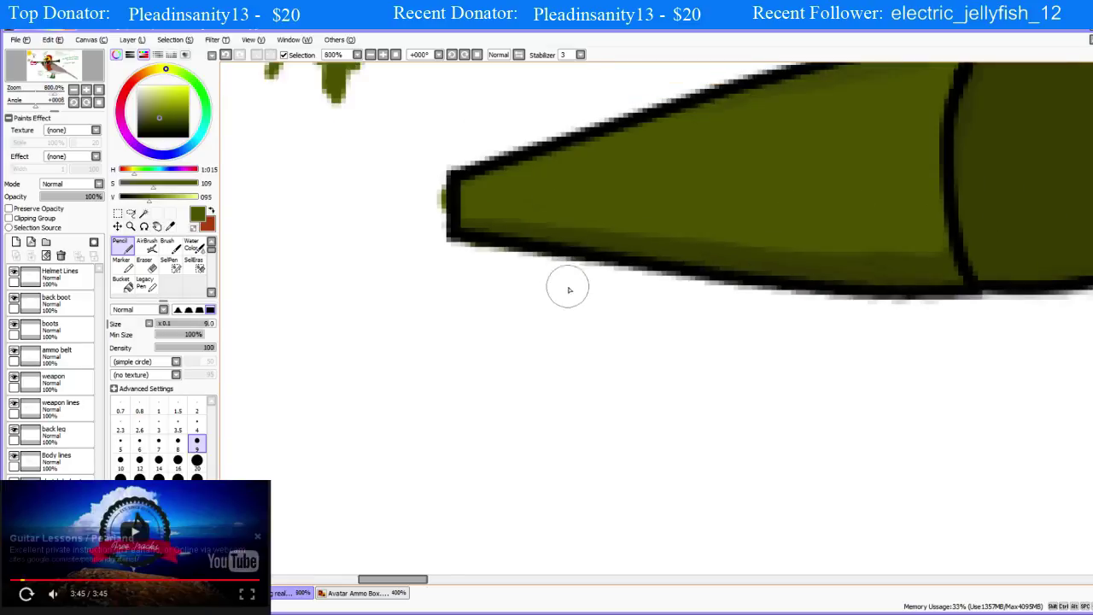
{"action": "scroll", "coordinate": [708, 188], "scroll_direction": "up", "scroll_amount": 2}
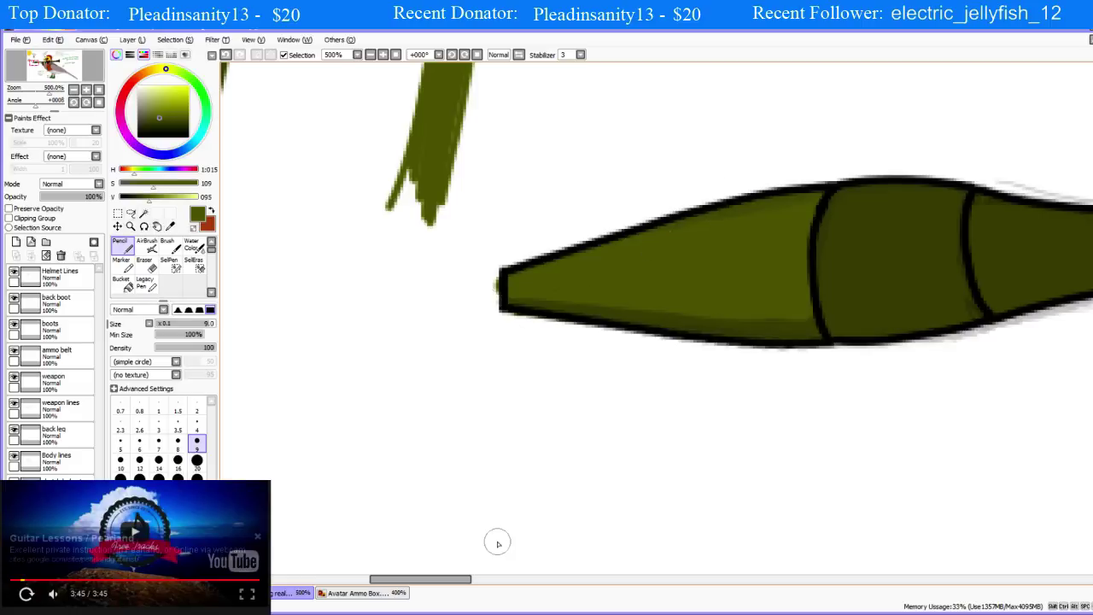
{"action": "key", "text": "e"}
{"action": "left_click_drag", "start_coordinate": [474, 263], "coordinate": [460, 321]}
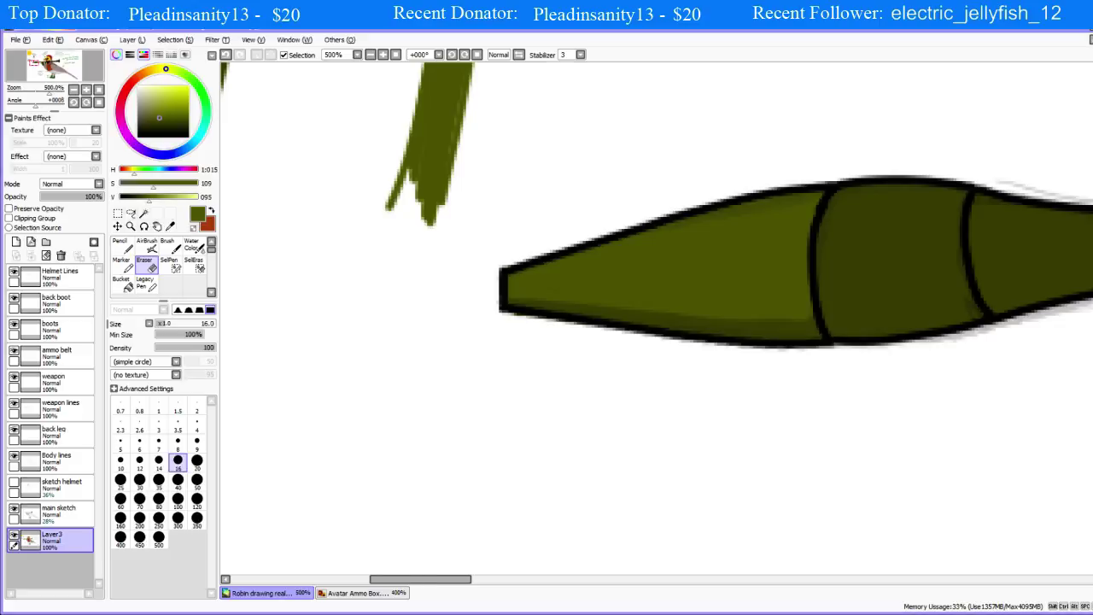
{"action": "key", "text": "n"}
{"action": "scroll", "coordinate": [1074, 249], "scroll_direction": "up", "scroll_amount": 4}
{"action": "scroll", "coordinate": [741, 356], "scroll_direction": "down", "scroll_amount": 9}
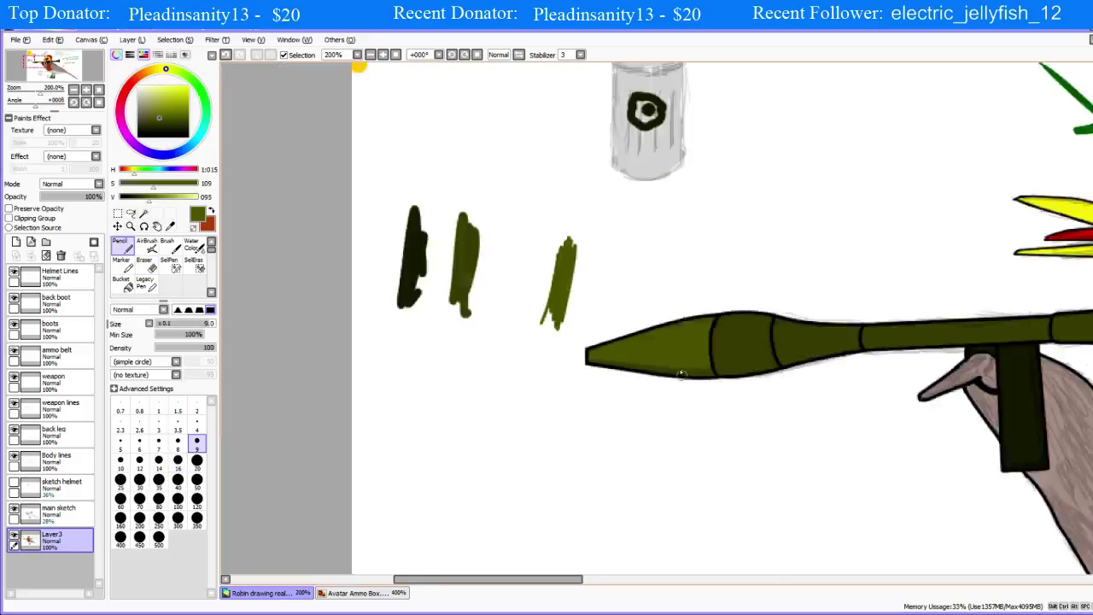
{"action": "scroll", "coordinate": [712, 372], "scroll_direction": "up", "scroll_amount": 3}
{"action": "scroll", "coordinate": [683, 300], "scroll_direction": "up", "scroll_amount": 2}
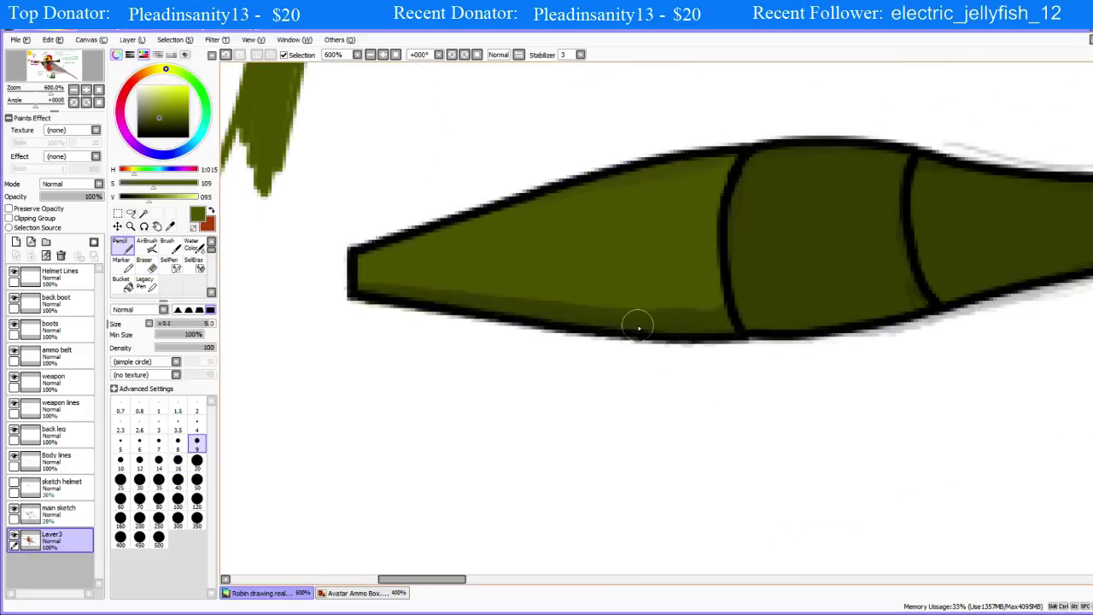
Sample the darker olive and widen the shadow along the rocket tip's lower edge up to the blunt end with pencil size 9.
{"action": "left_click", "coordinate": [639, 326], "text": "alt"}
{"action": "scroll", "coordinate": [683, 323], "scroll_direction": "up", "scroll_amount": 1}
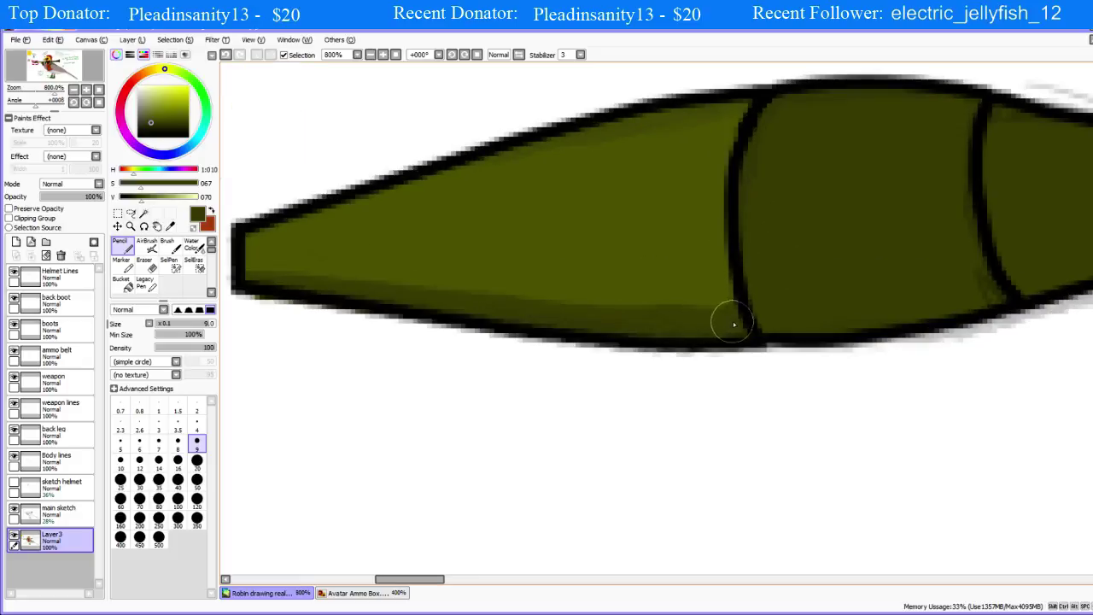
{"action": "left_click_drag", "start_coordinate": [733, 325], "coordinate": [628, 322]}
{"action": "mouse_move", "coordinate": [718, 328]}
{"action": "left_mouse_down"}
{"action": "mouse_move", "coordinate": [452, 302]}
{"action": "mouse_move", "coordinate": [535, 312]}
{"action": "left_mouse_up"}
{"action": "mouse_move", "coordinate": [413, 313]}
{"action": "left_mouse_down"}
{"action": "mouse_move", "coordinate": [432, 295]}
{"action": "mouse_move", "coordinate": [447, 302]}
{"action": "mouse_move", "coordinate": [305, 280]}
{"action": "mouse_move", "coordinate": [256, 268]}
{"action": "mouse_move", "coordinate": [244, 253]}
{"action": "left_mouse_up"}
{"action": "scroll", "coordinate": [643, 366], "scroll_direction": "down", "scroll_amount": 3}
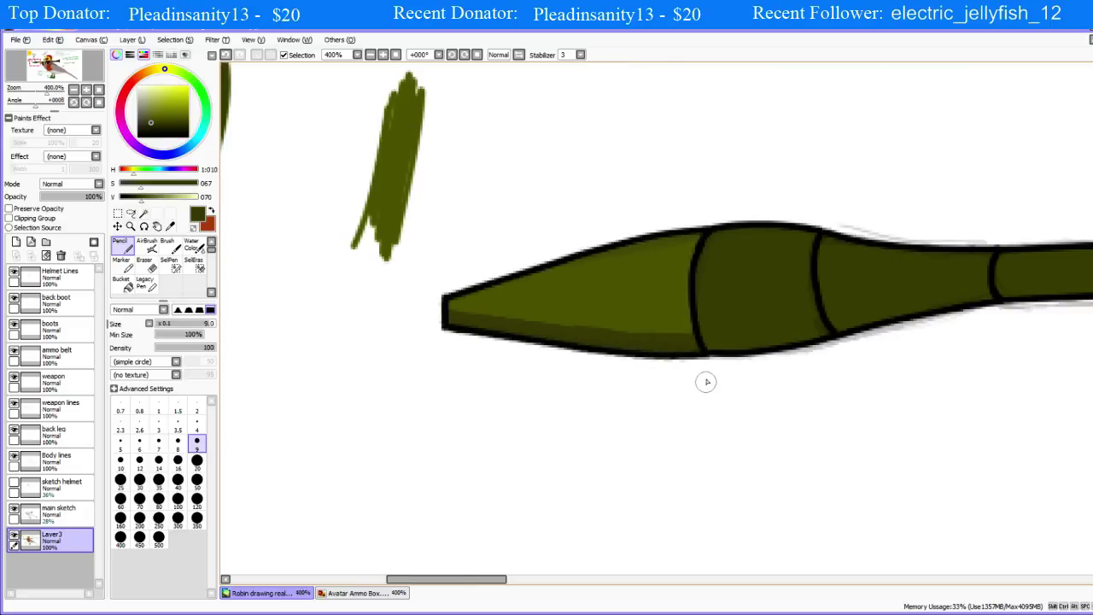
Sample the lighter olive and trim the upper border of the shadow toward the rocket tip's blunt front end.
{"action": "scroll", "coordinate": [549, 312], "scroll_direction": "up", "scroll_amount": 3}
{"action": "left_click", "coordinate": [549, 323], "text": "alt"}
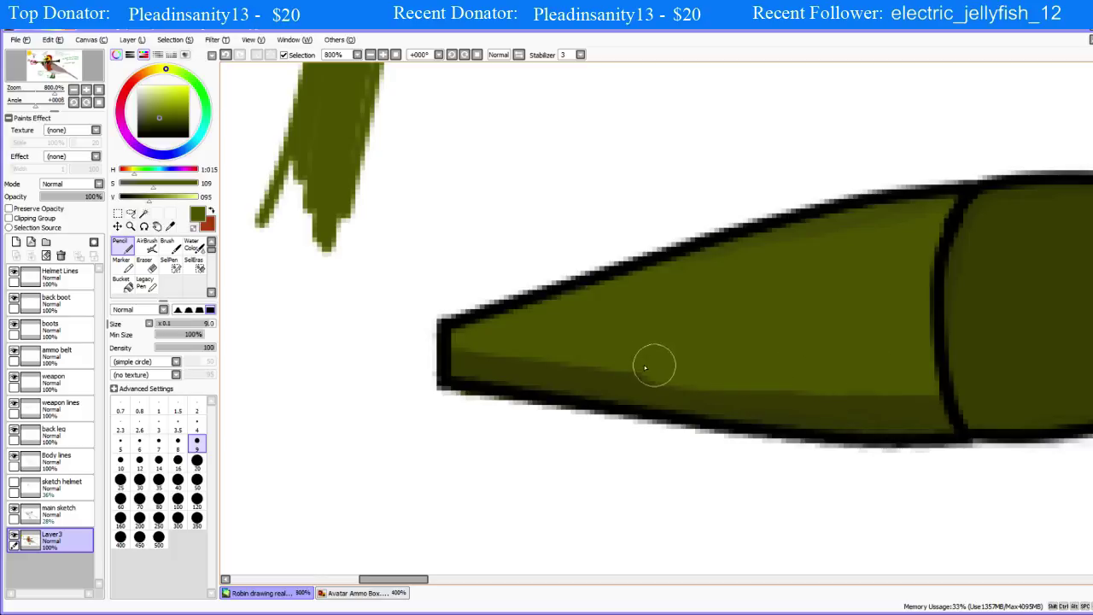
{"action": "mouse_move", "coordinate": [675, 359]}
{"action": "left_mouse_down"}
{"action": "mouse_move", "coordinate": [544, 351]}
{"action": "mouse_move", "coordinate": [721, 350]}
{"action": "mouse_move", "coordinate": [585, 358]}
{"action": "mouse_move", "coordinate": [702, 361]}
{"action": "mouse_move", "coordinate": [614, 362]}
{"action": "mouse_move", "coordinate": [465, 346]}
{"action": "mouse_move", "coordinate": [536, 349]}
{"action": "mouse_move", "coordinate": [499, 347]}
{"action": "left_mouse_up"}
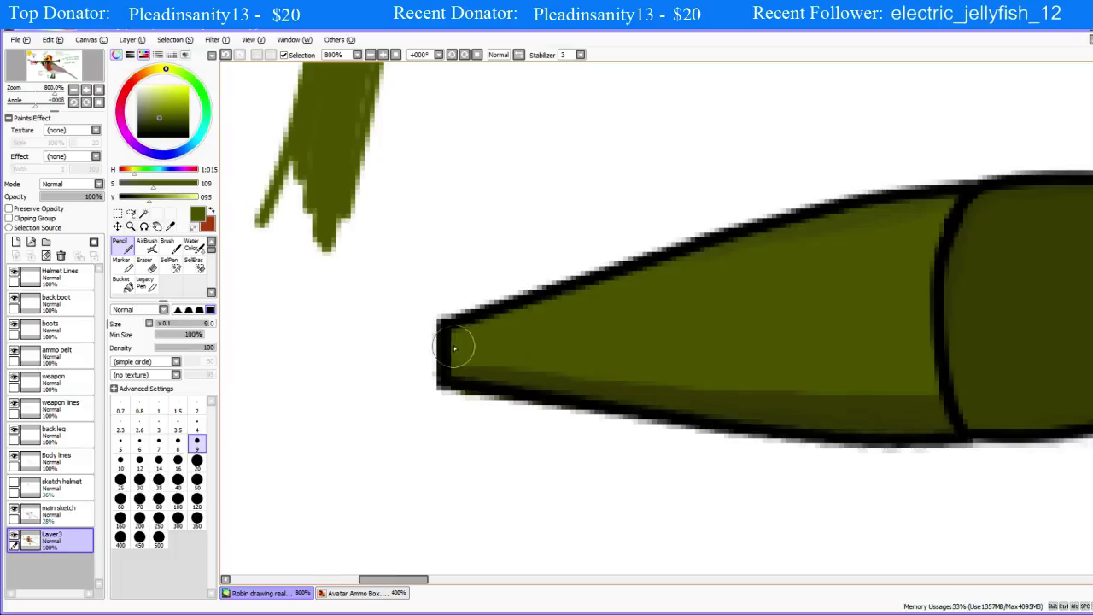
{"action": "scroll", "coordinate": [666, 363], "scroll_direction": "down", "scroll_amount": 1}
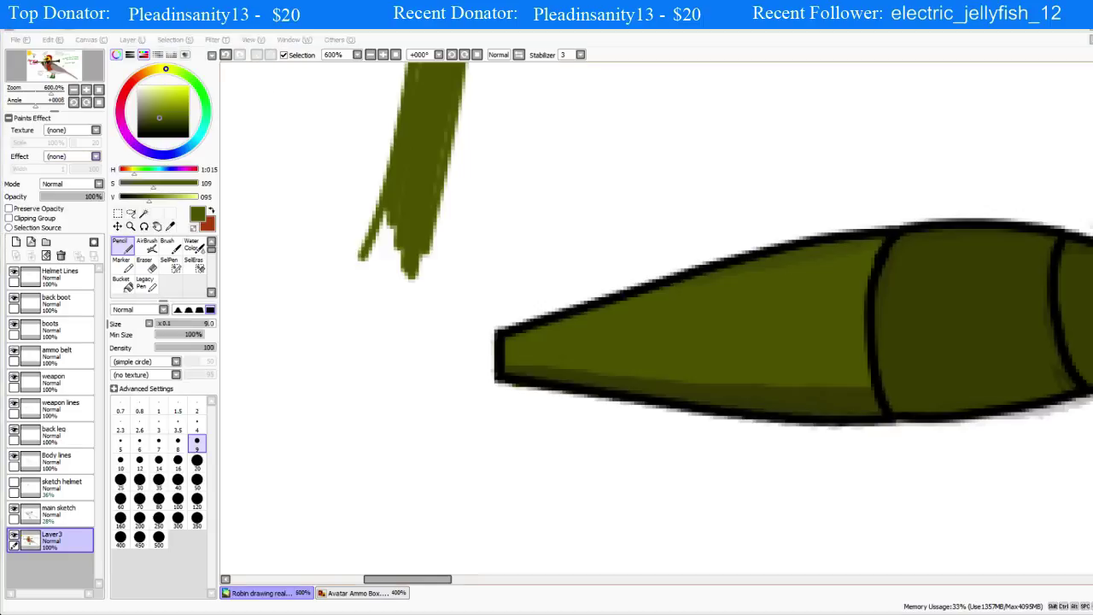
{"action": "left_click", "coordinate": [270, 29]}
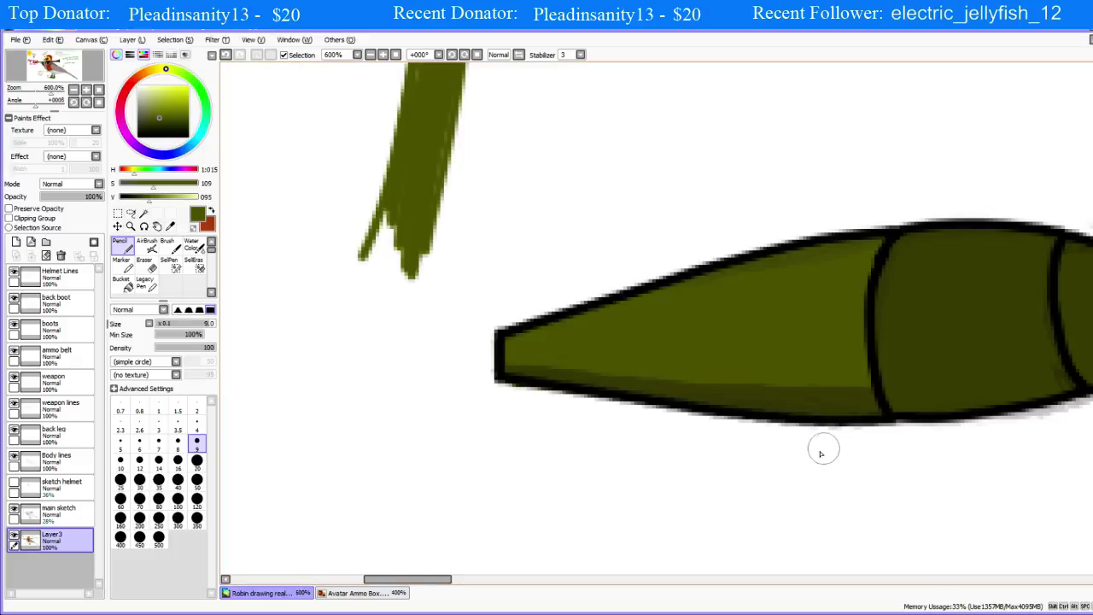
{"action": "scroll", "coordinate": [799, 413], "scroll_direction": "down", "scroll_amount": 1}
{"action": "scroll", "coordinate": [845, 406], "scroll_direction": "down", "scroll_amount": 2}
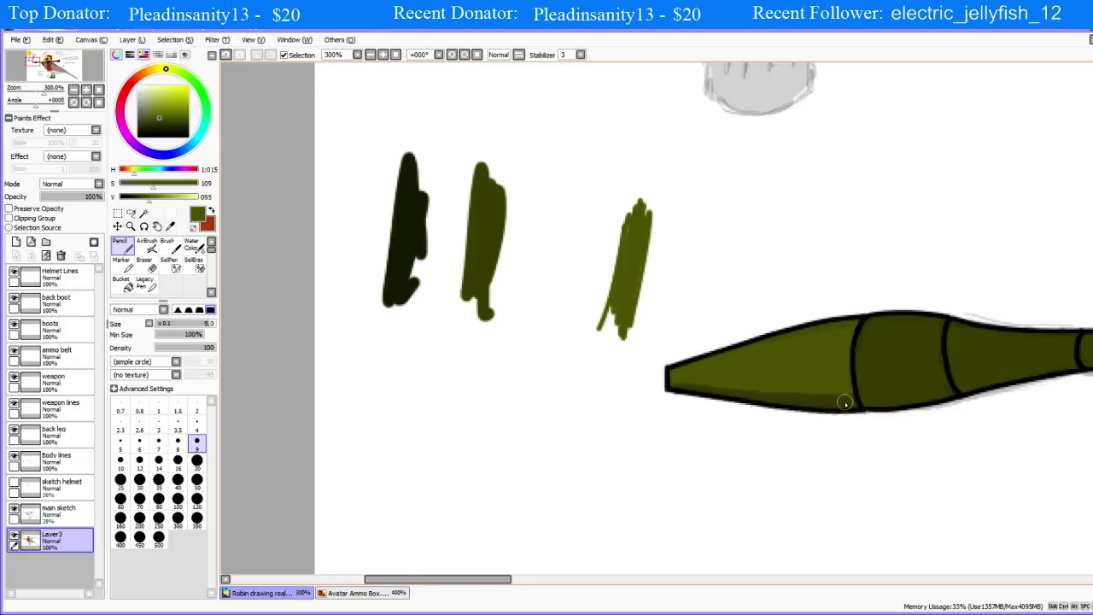
Sample the darker olive again and smooth the shadow's upper border from the first band line to the rocket's blunt end.
{"action": "scroll", "coordinate": [845, 405], "scroll_direction": "up", "scroll_amount": 7}
{"action": "right_click", "coordinate": [849, 406]}
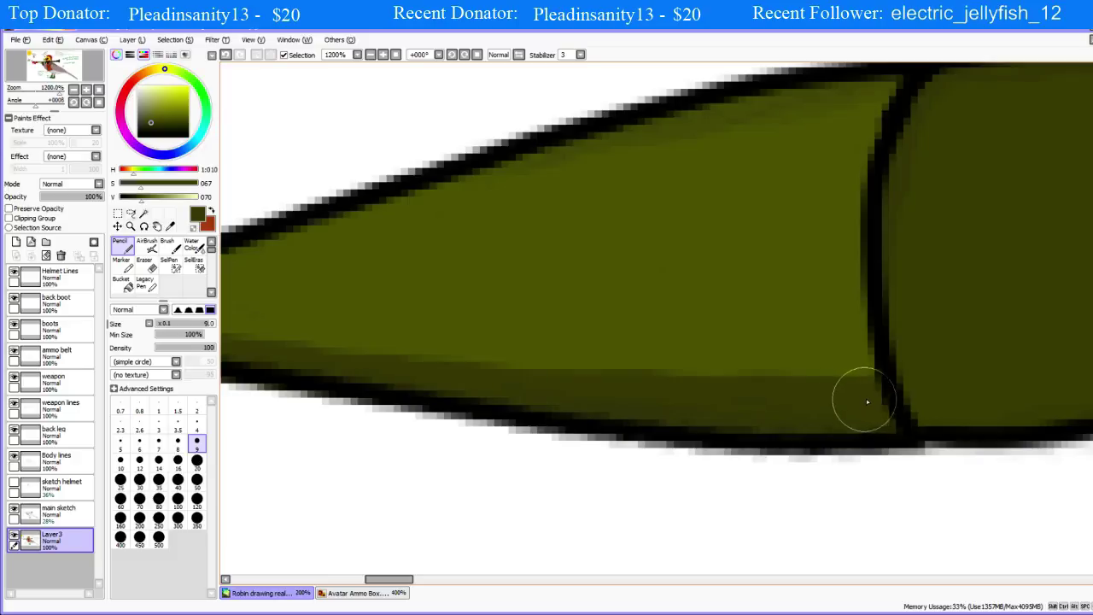
{"action": "left_click_drag", "start_coordinate": [817, 395], "coordinate": [572, 391]}
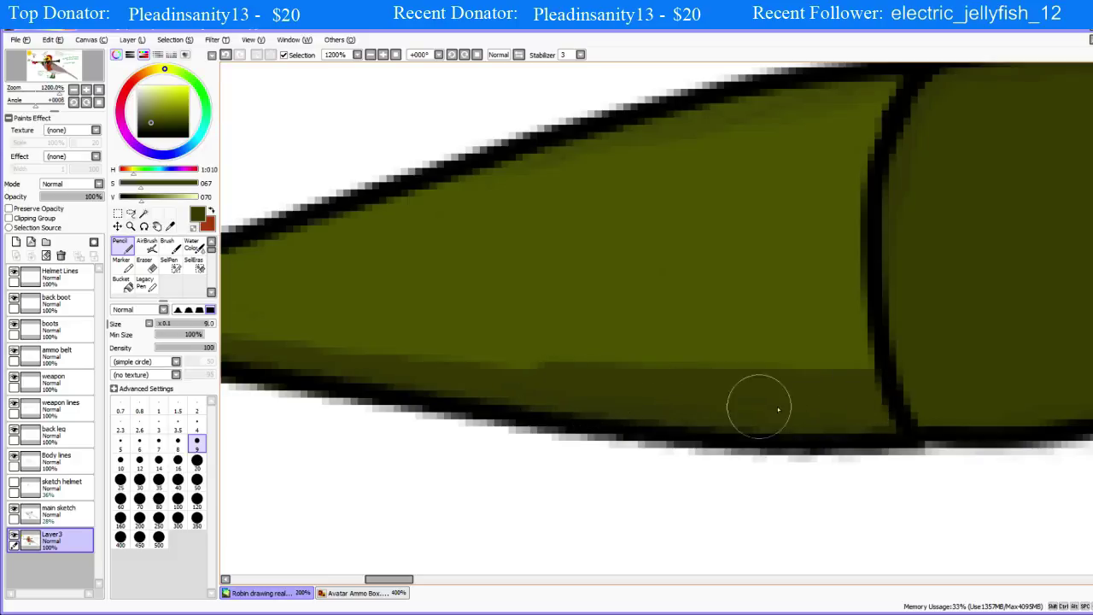
{"action": "left_click_drag", "start_coordinate": [529, 388], "coordinate": [207, 359]}
{"action": "scroll", "coordinate": [637, 341], "scroll_direction": "down", "scroll_amount": 2}
{"action": "scroll", "coordinate": [626, 348], "scroll_direction": "up", "scroll_amount": 2}
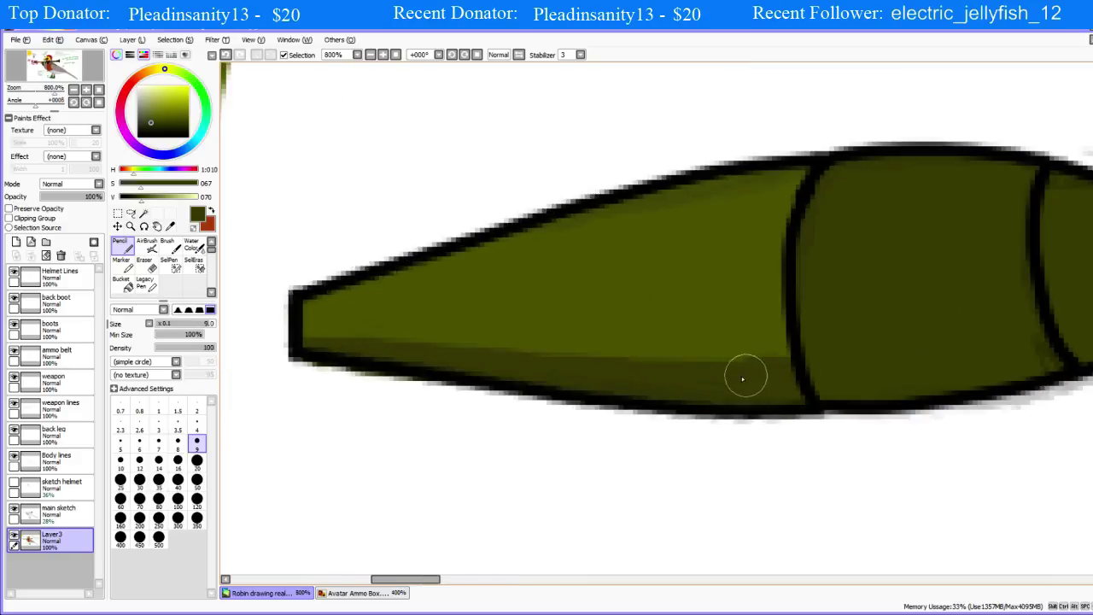
{"action": "left_click_drag", "start_coordinate": [789, 374], "coordinate": [600, 385]}
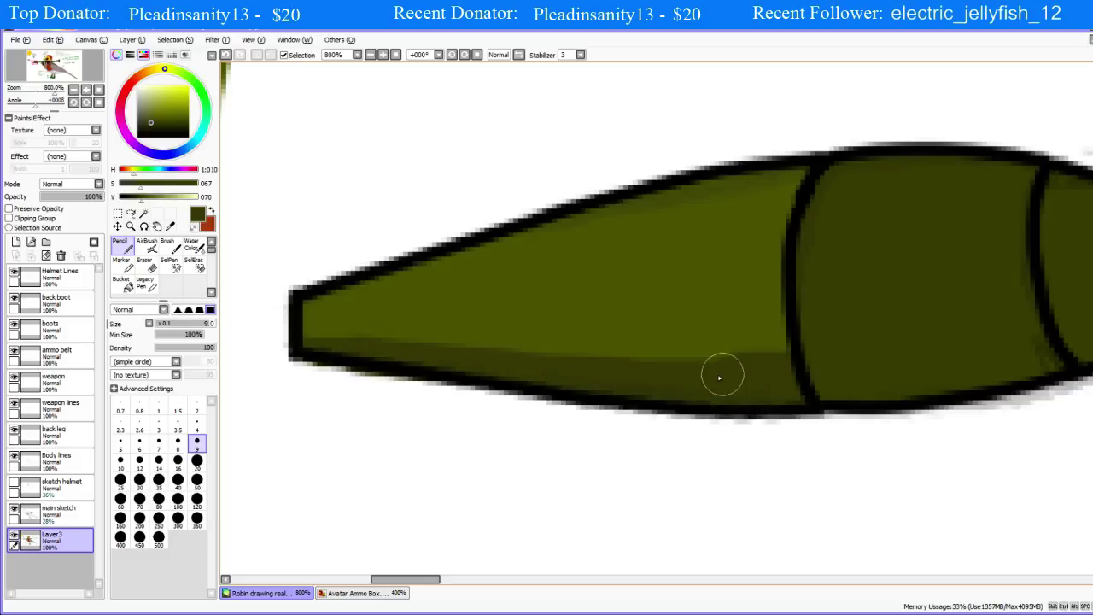